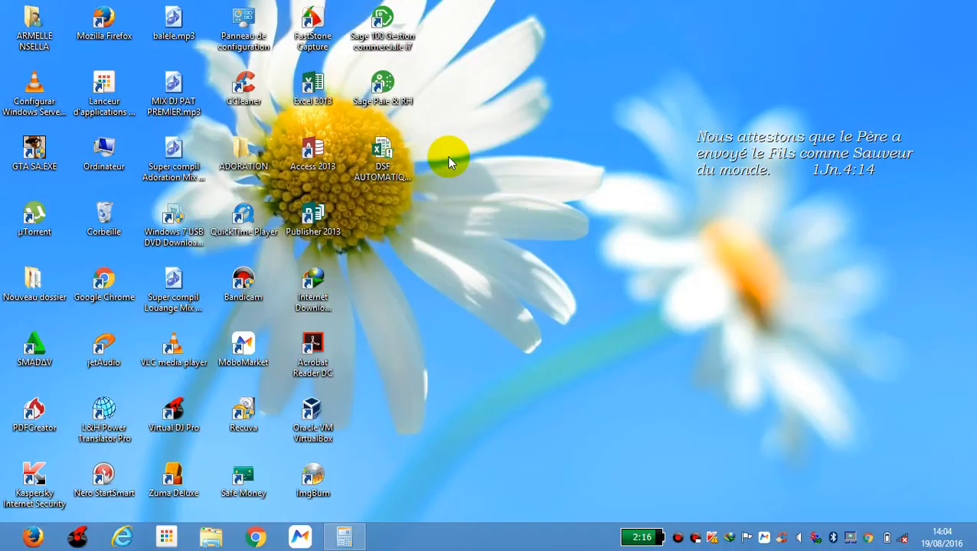
- Open the DSF AUTOMATIQUE workbook from the desktop and enable its active content
mouse_move(387, 154)
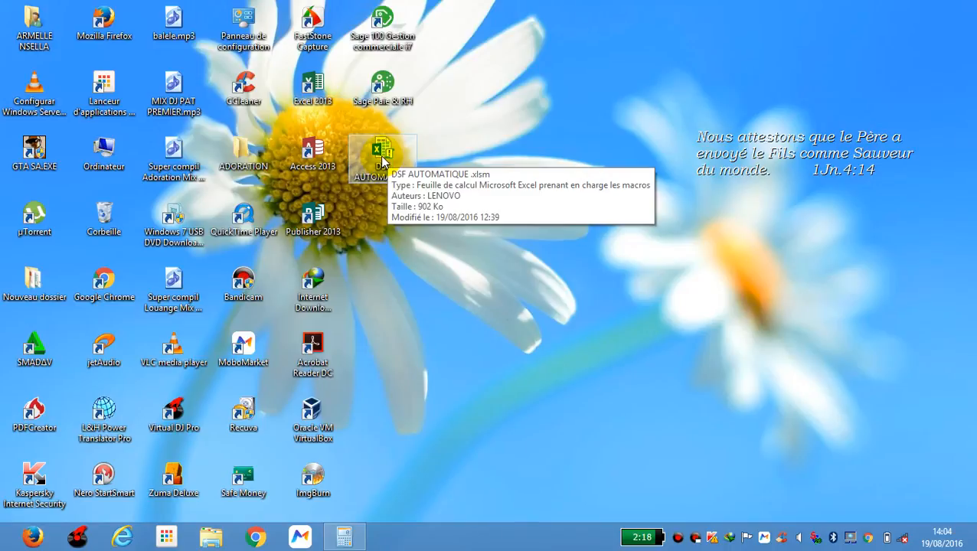
double_click(382, 157)
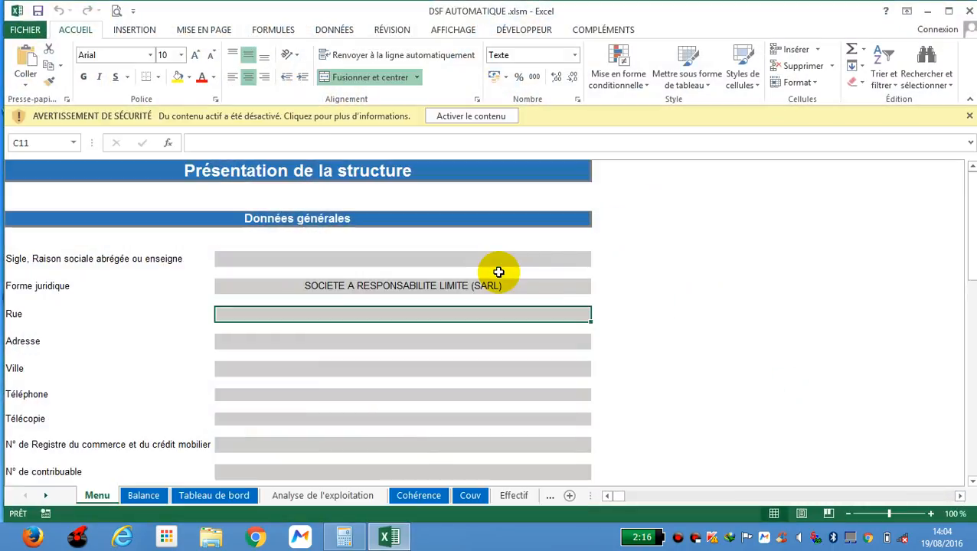
click(481, 116)
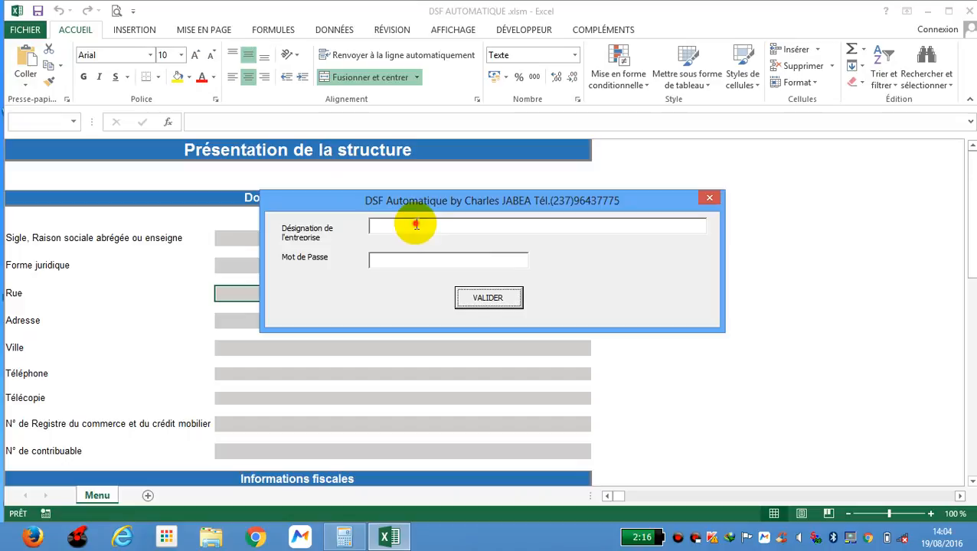
- Log in to the workbook with the company designation "ma societe" and the account password
click(416, 225)
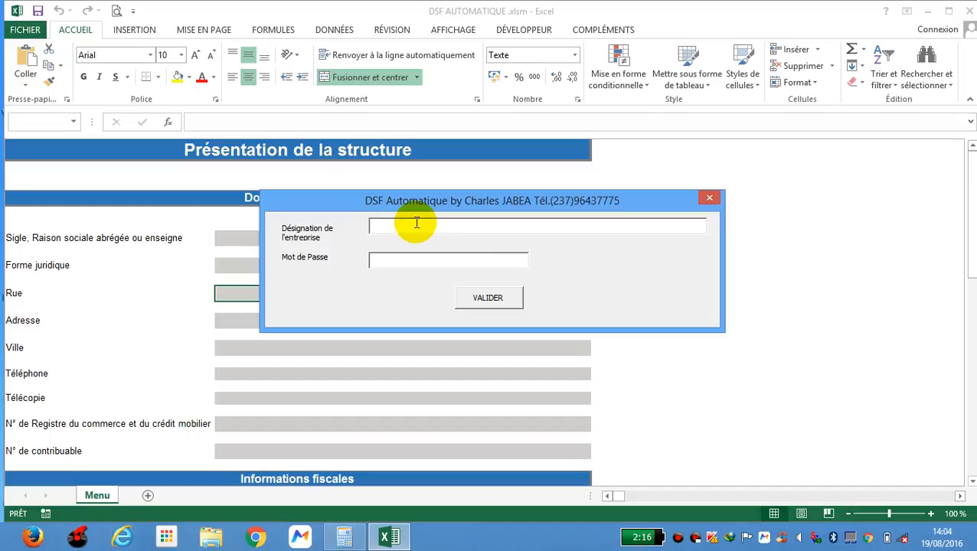
text(ma soc)
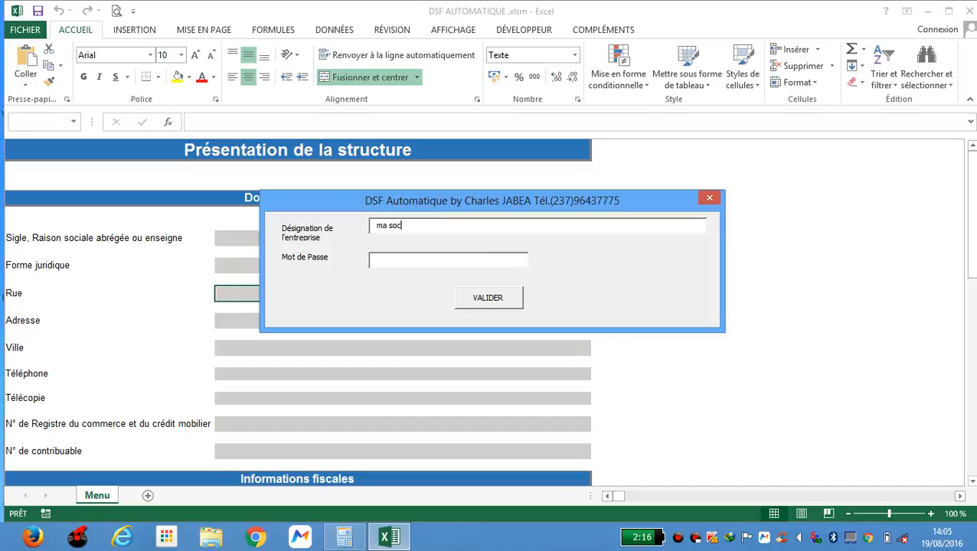
text(iete)
click(394, 259)
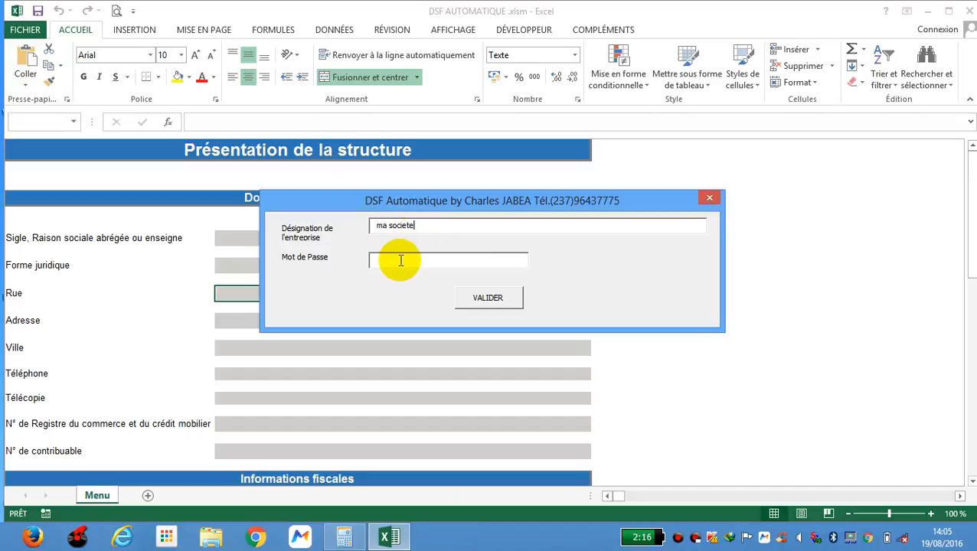
text(*)
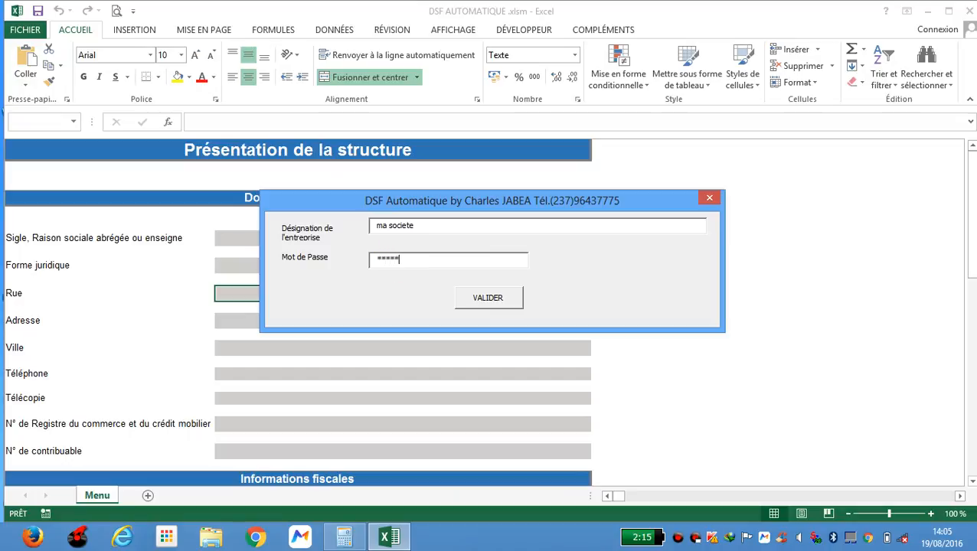
text(****)
key(Return)
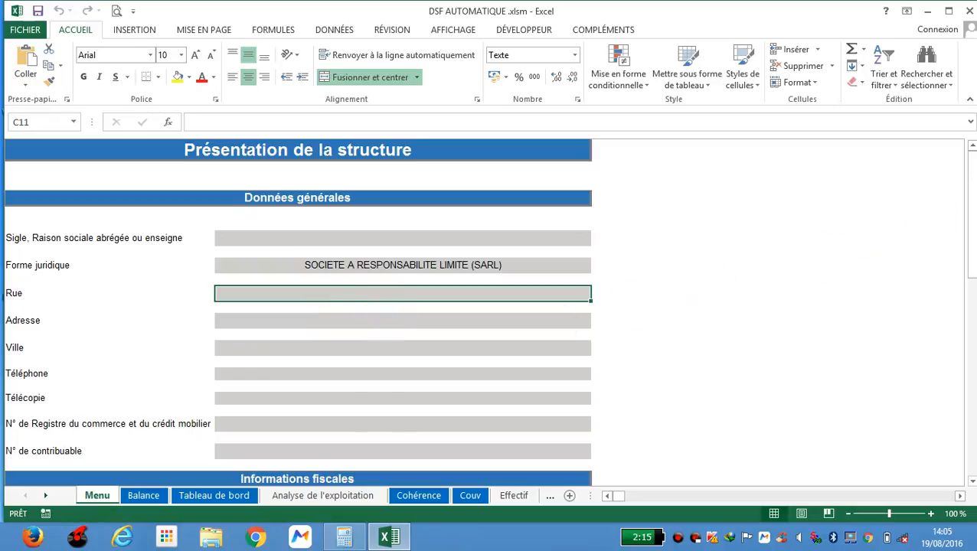
- Look over the Menu sheet's structure form and the list of accounts on the Balance sheet
mouse_move(971, 170)
mouse_down()
mouse_move(967, 360)
mouse_move(971, 193)
mouse_move(957, 178)
mouse_up()
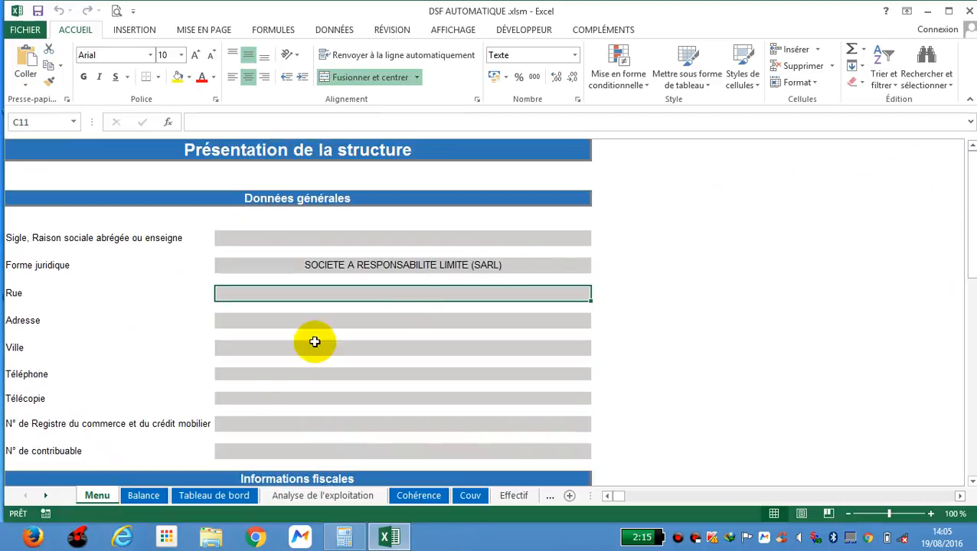
click(143, 496)
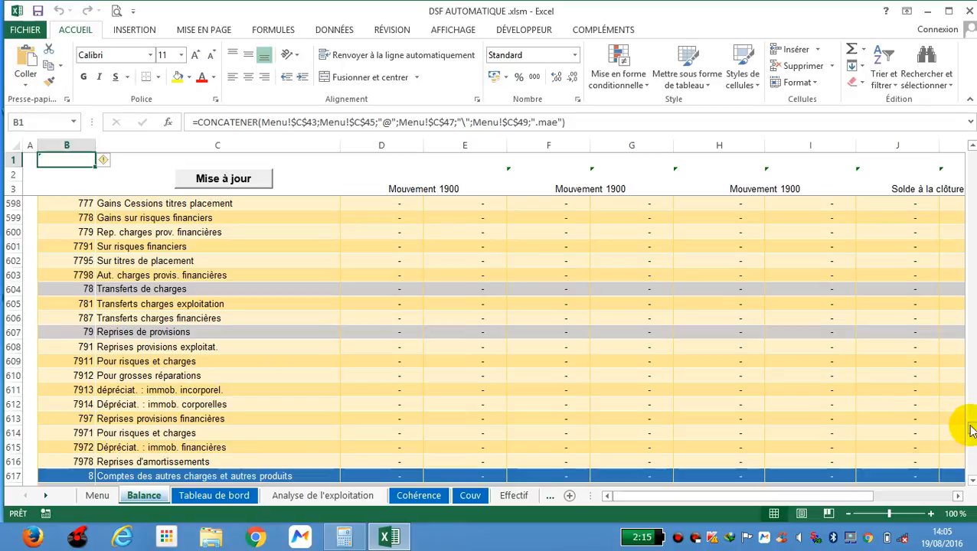
drag(973, 433, 973, 154)
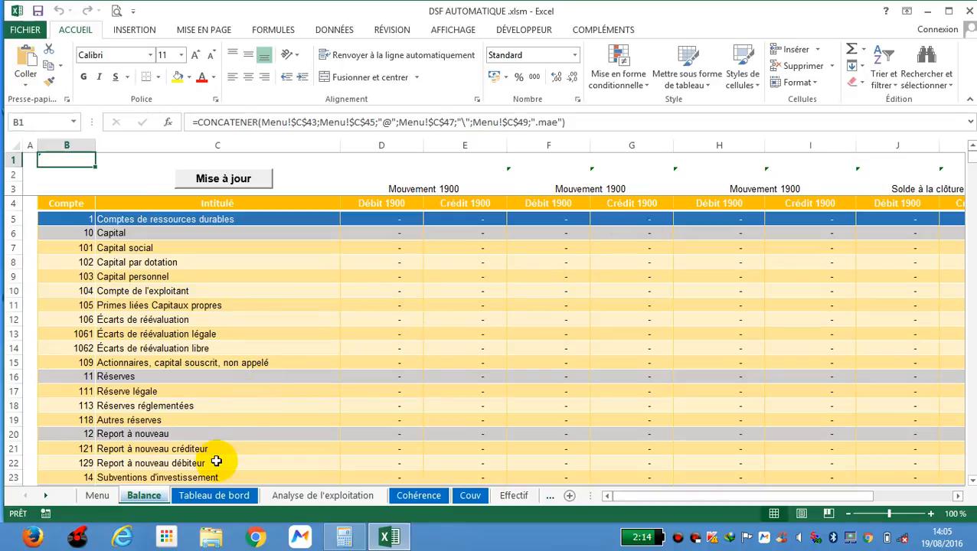
- Review the financial and economic analysis charts on the Tableau de bord sheet
click(215, 496)
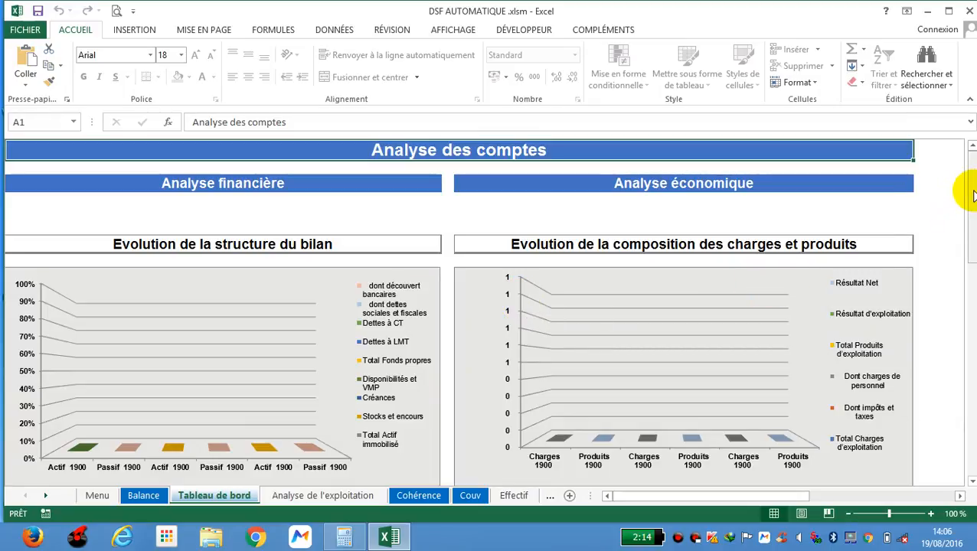
drag(969, 197, 970, 253)
drag(970, 329, 969, 147)
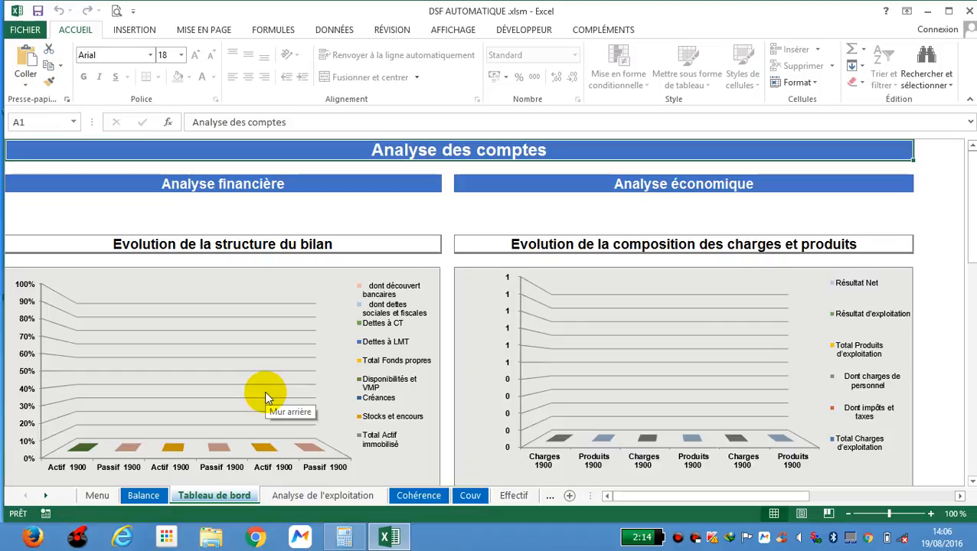
- On the Analyse de l'exploitation sheet, try exercises (c) and (b), choose (a), and inspect the Top 5 des produits formulas in D22 and D21
click(293, 500)
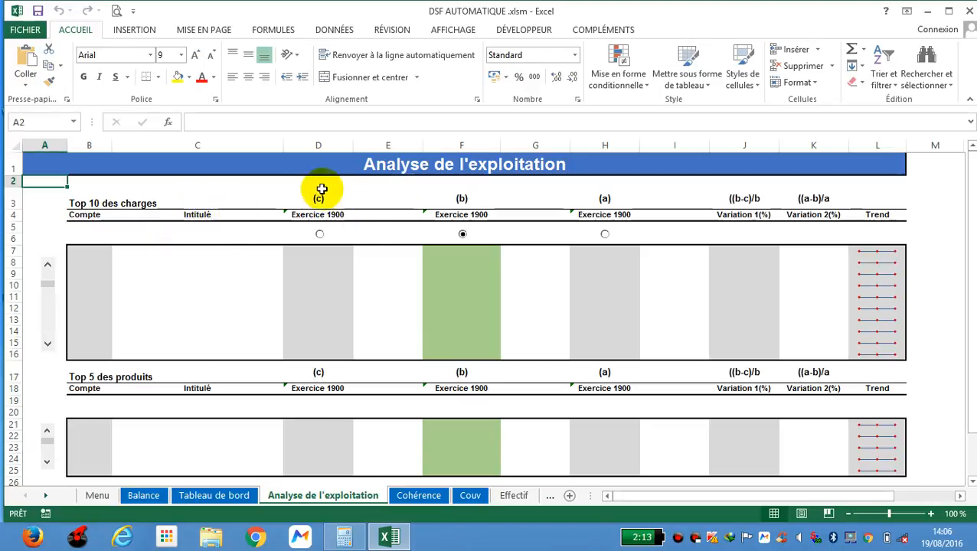
click(320, 235)
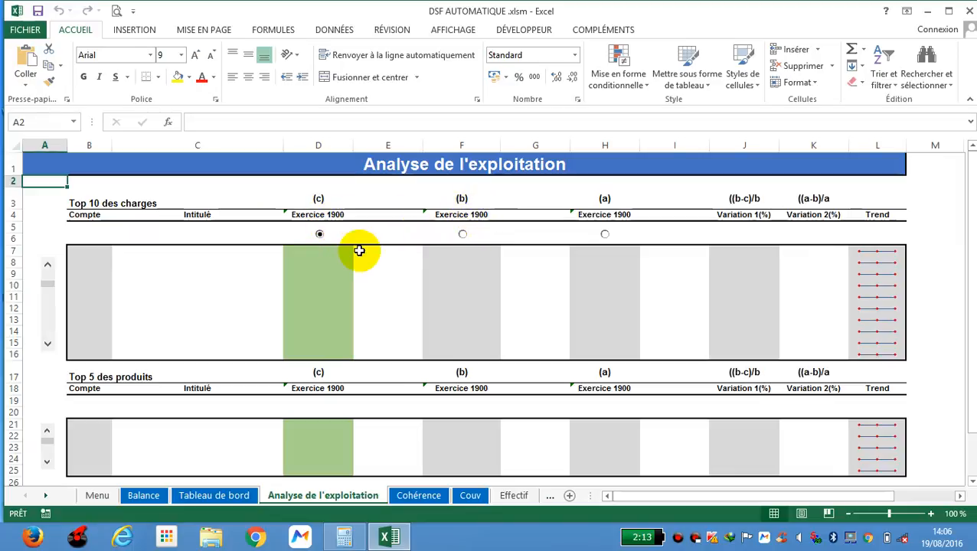
click(460, 236)
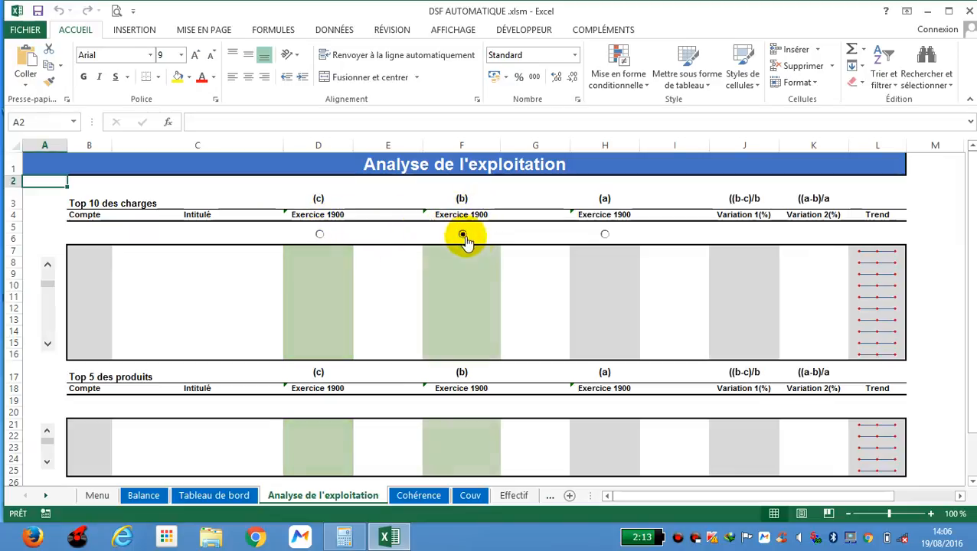
click(605, 235)
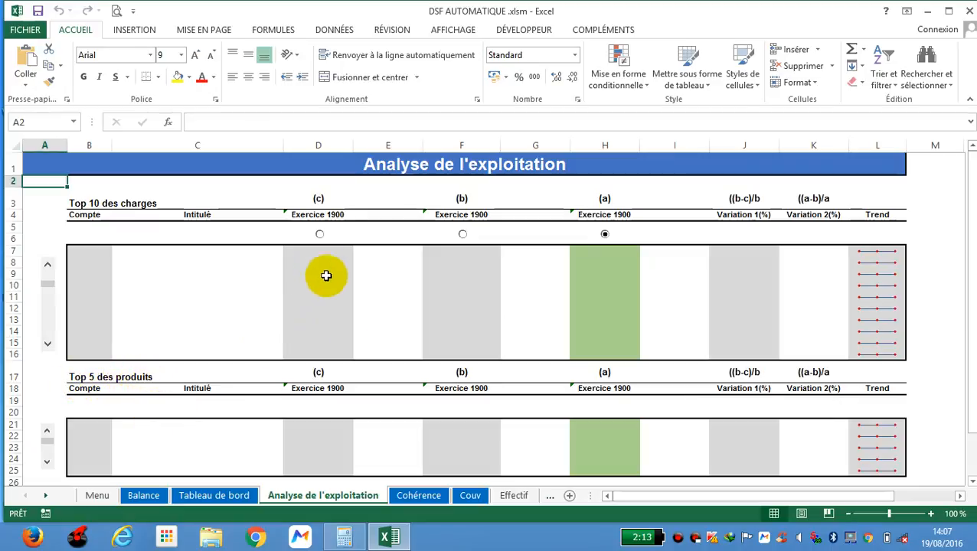
click(316, 435)
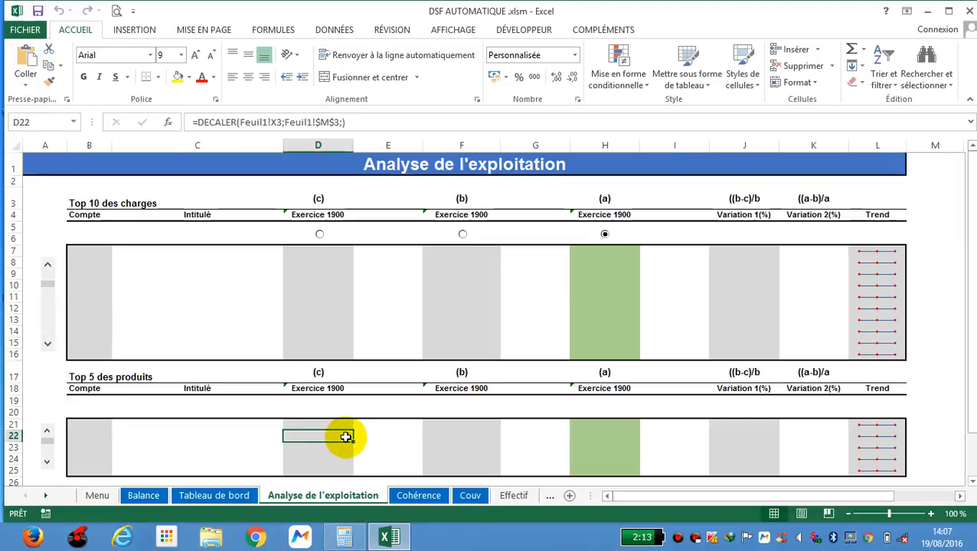
click(333, 425)
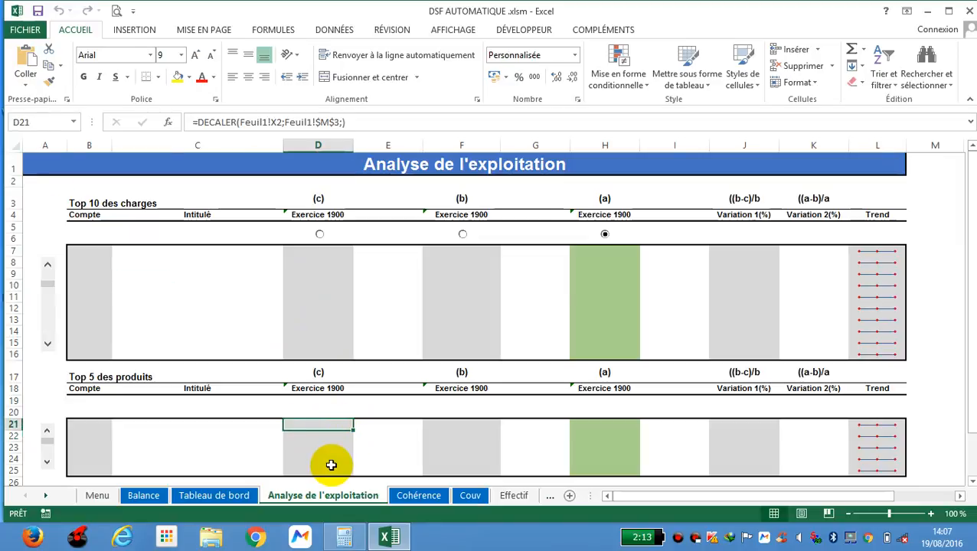
- Examine the Cohérence control sheet, the Couv cover page and the Effectif staffing table
click(416, 496)
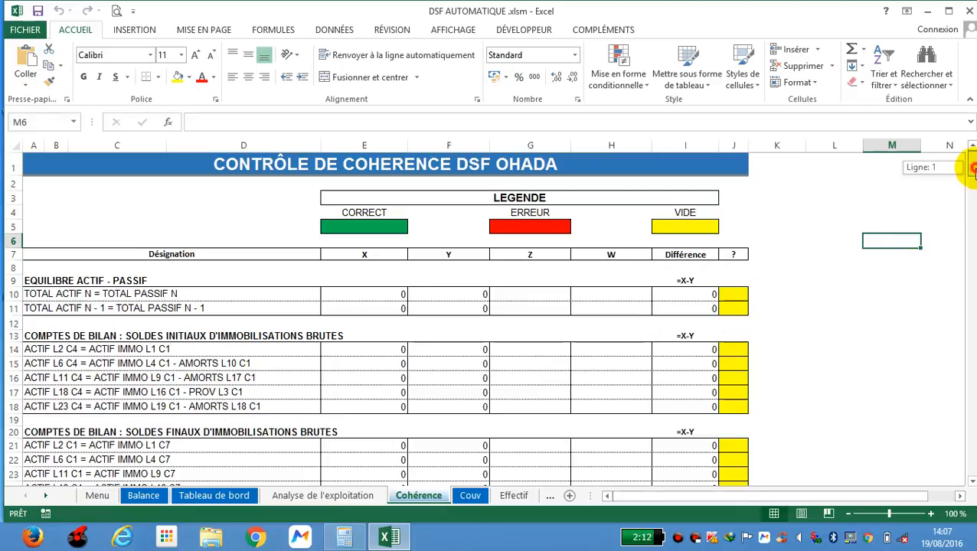
mouse_move(972, 170)
mouse_down()
mouse_move(973, 349)
mouse_move(971, 162)
mouse_up()
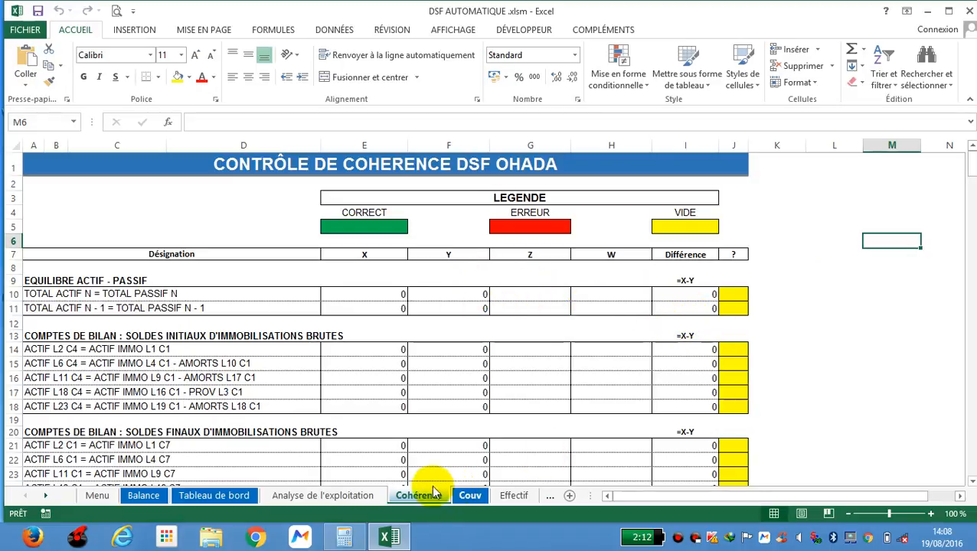
click(465, 495)
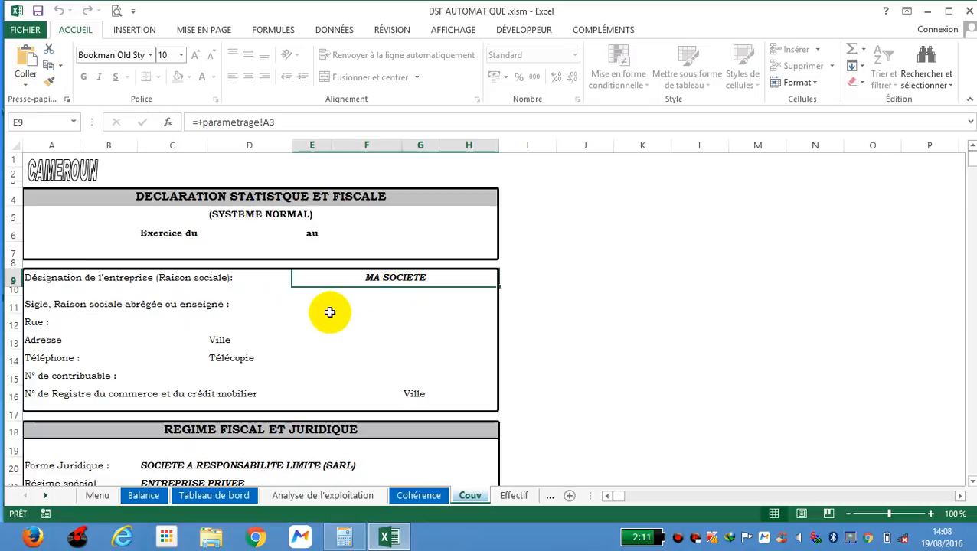
click(511, 497)
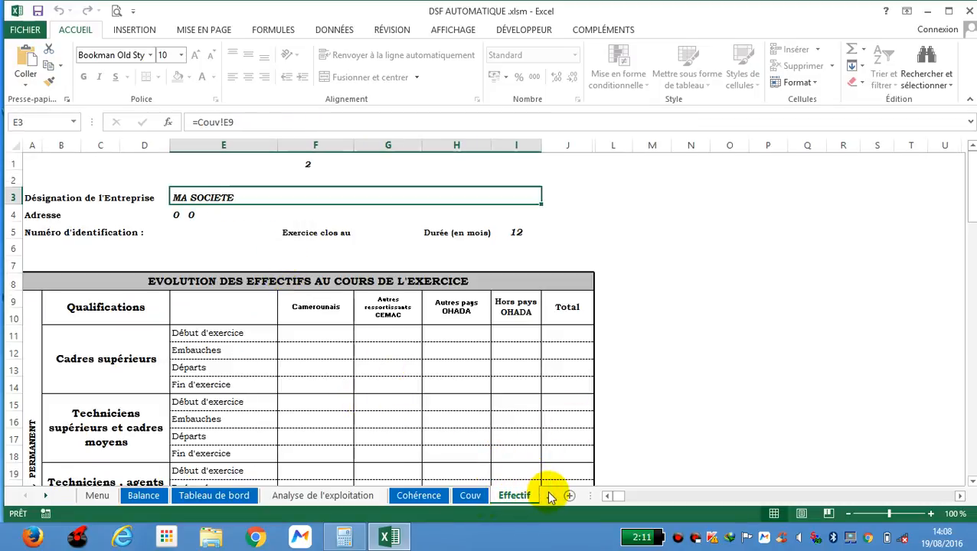
- Look through the balance sheet and income statement sheets Actif, Passif, Charges and Pduits
click(550, 496)
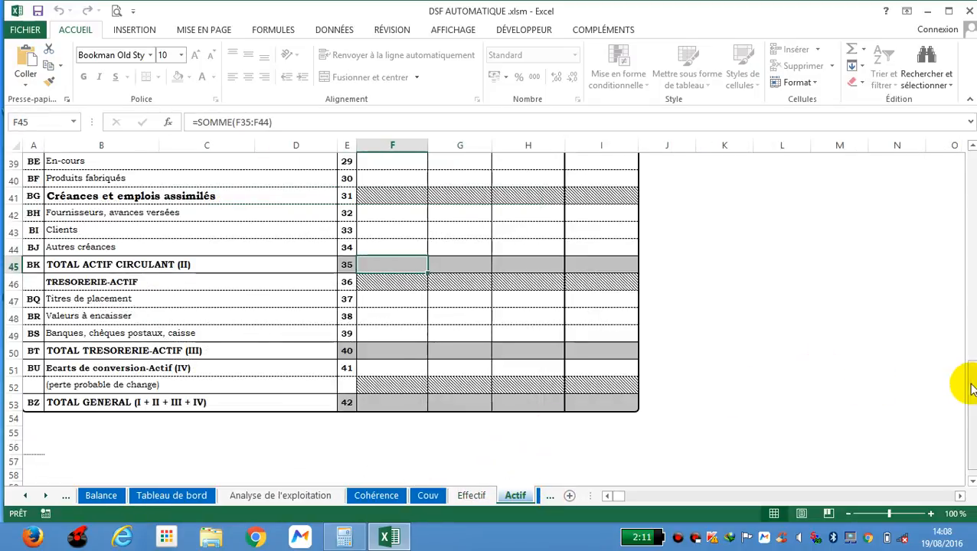
drag(971, 389, 970, 206)
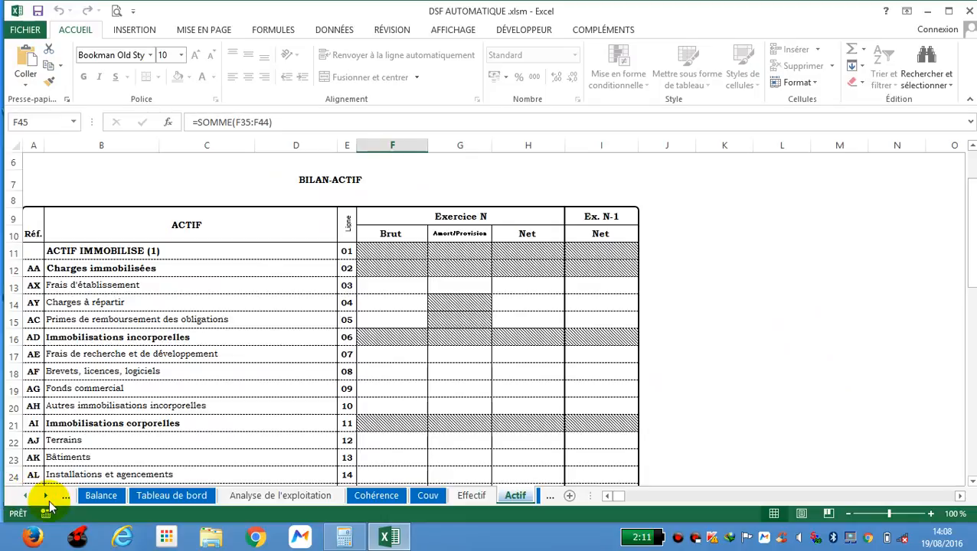
click(44, 497)
click(45, 496)
click(45, 496)
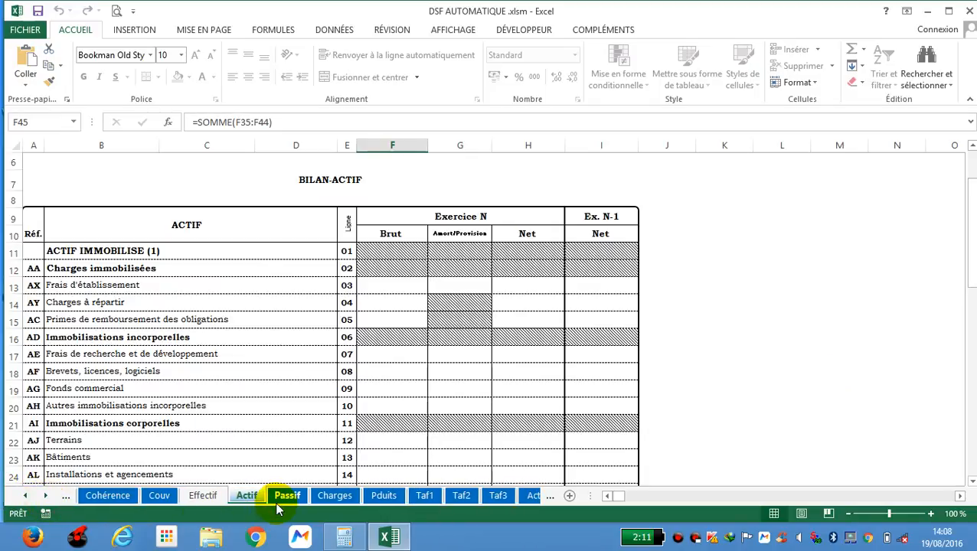
click(281, 497)
click(331, 496)
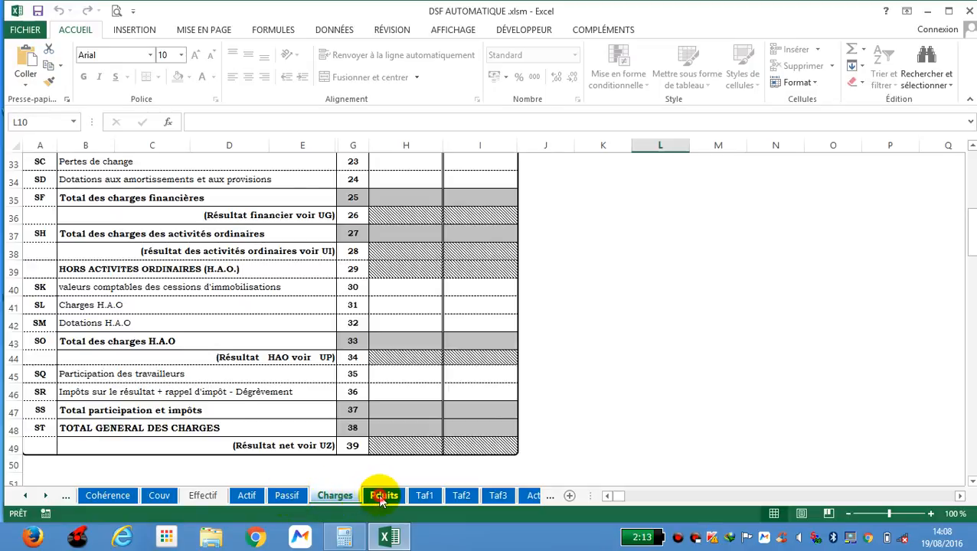
click(381, 497)
- View the TAFIRE sheets Taf1, Taf2 and Taf3, followed by the Actif immo and Amorts sheets
click(425, 497)
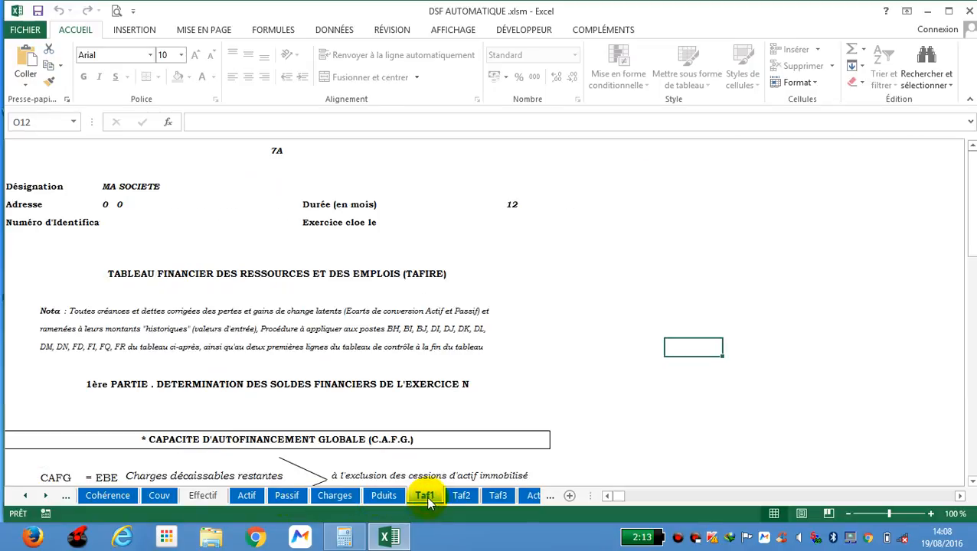
click(461, 497)
click(497, 498)
click(532, 498)
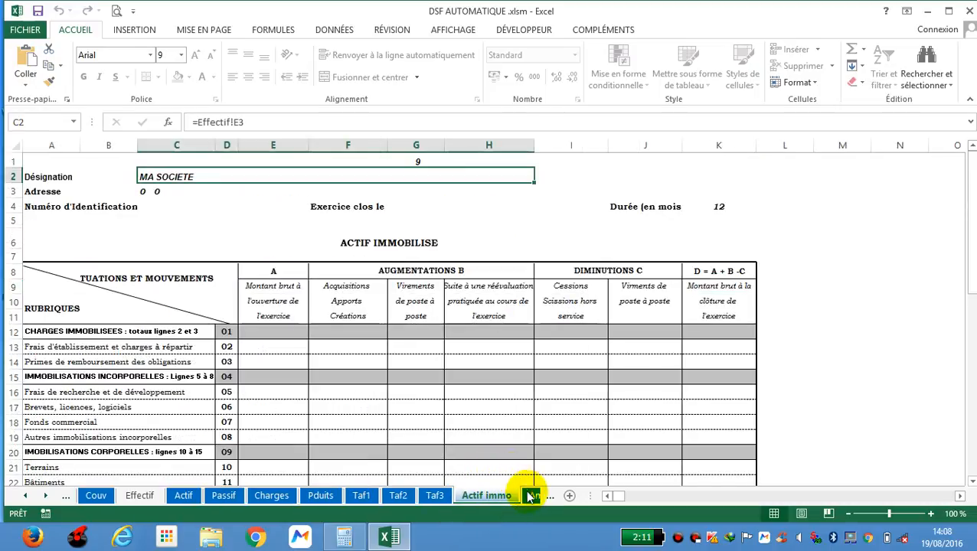
click(533, 497)
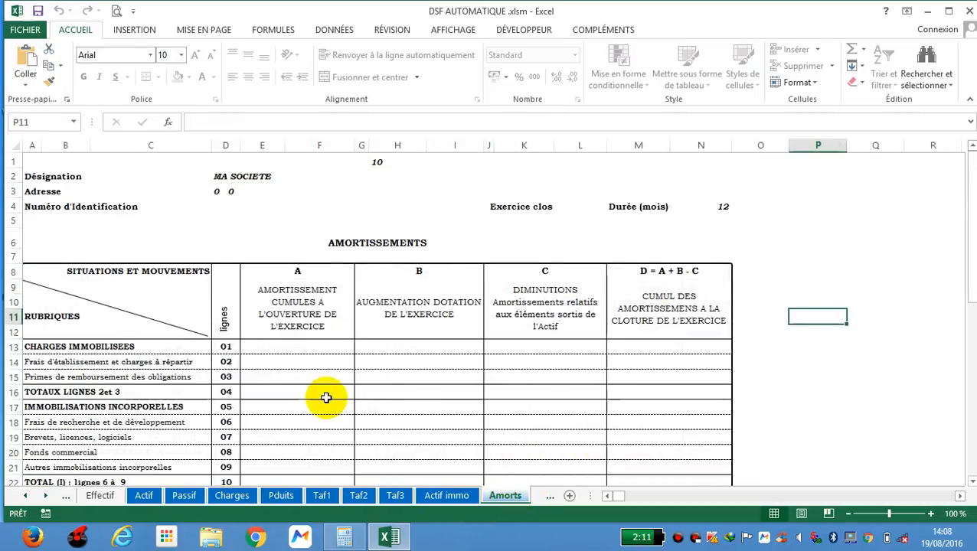
- Return to the Menu sheet at the start of the workbook
click(21, 497)
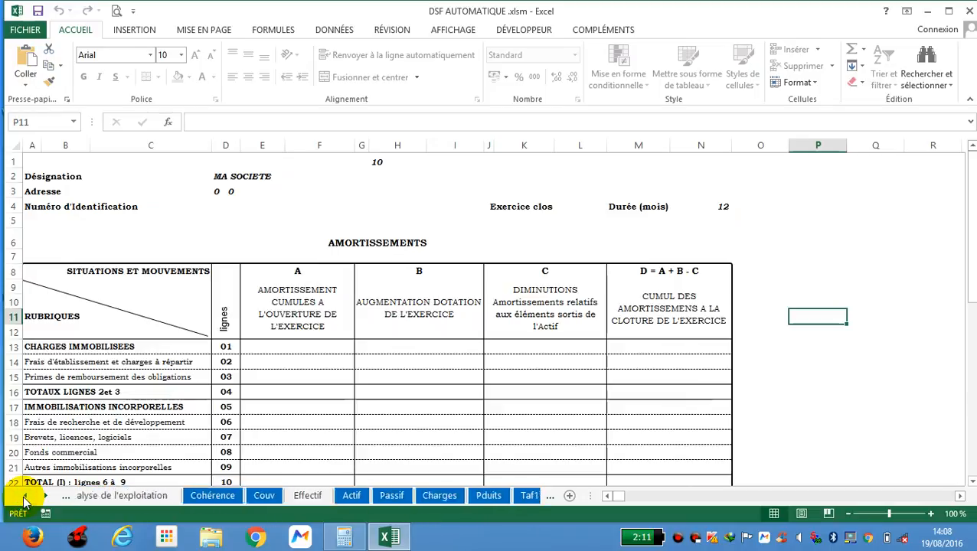
click(22, 498)
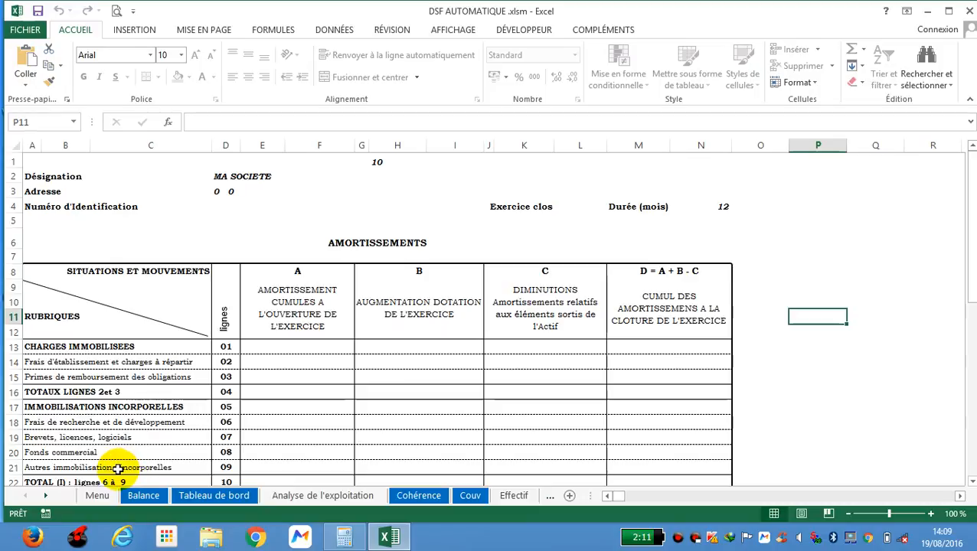
click(97, 496)
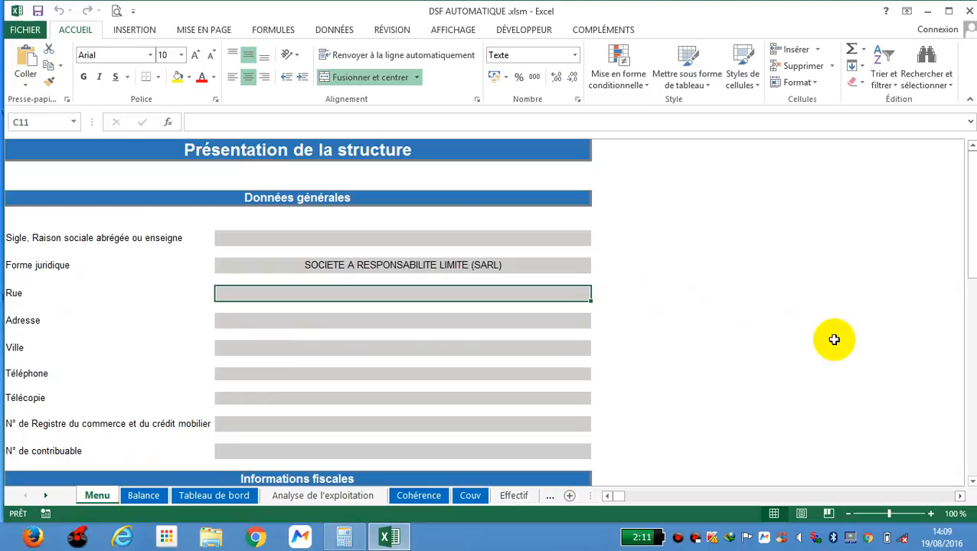
- Search the installed applications for "sa" and launch Sage 100 Comptabilité i7
mouse_move(972, 546)
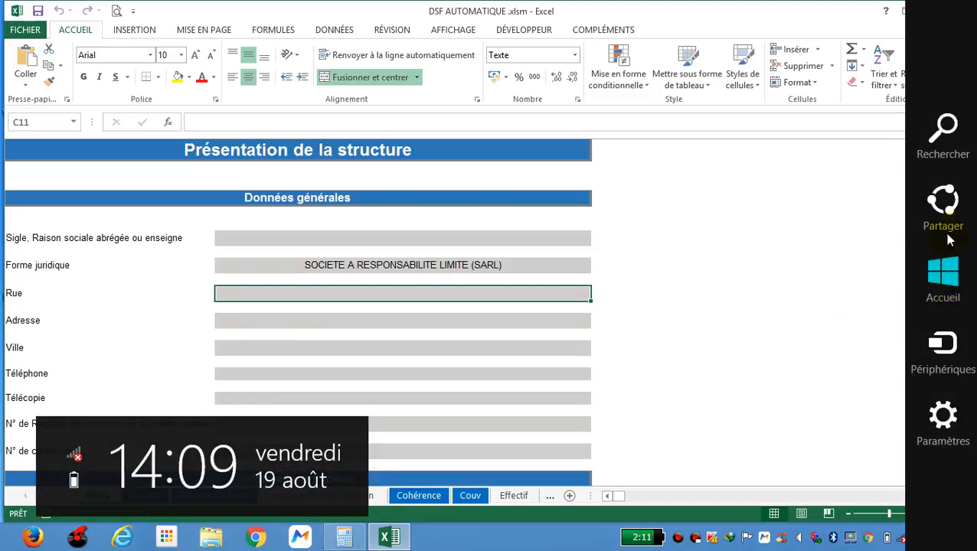
click(954, 131)
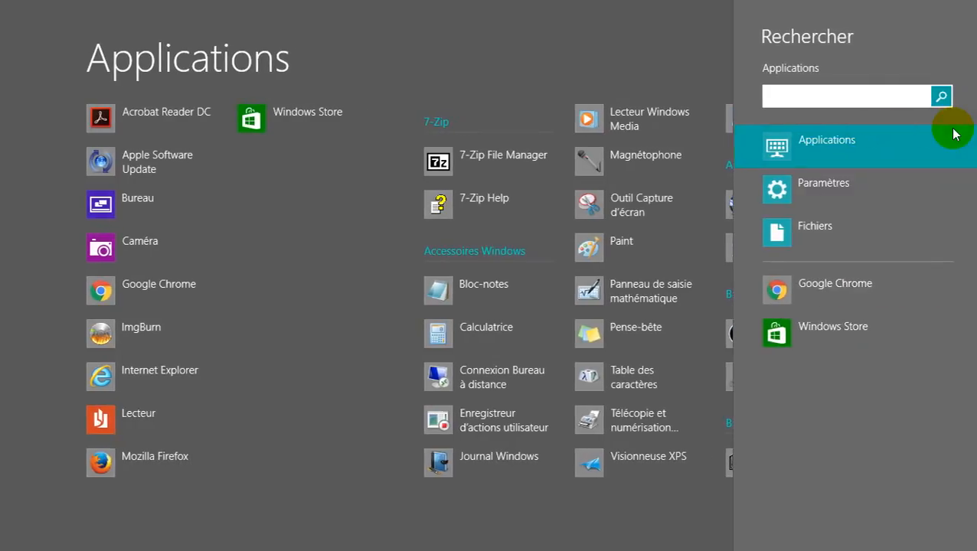
text(sa)
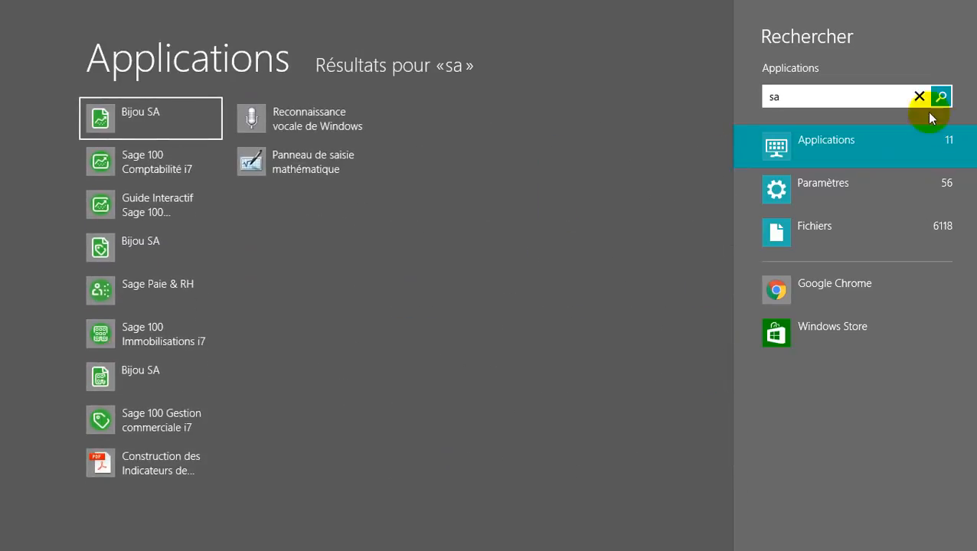
click(144, 168)
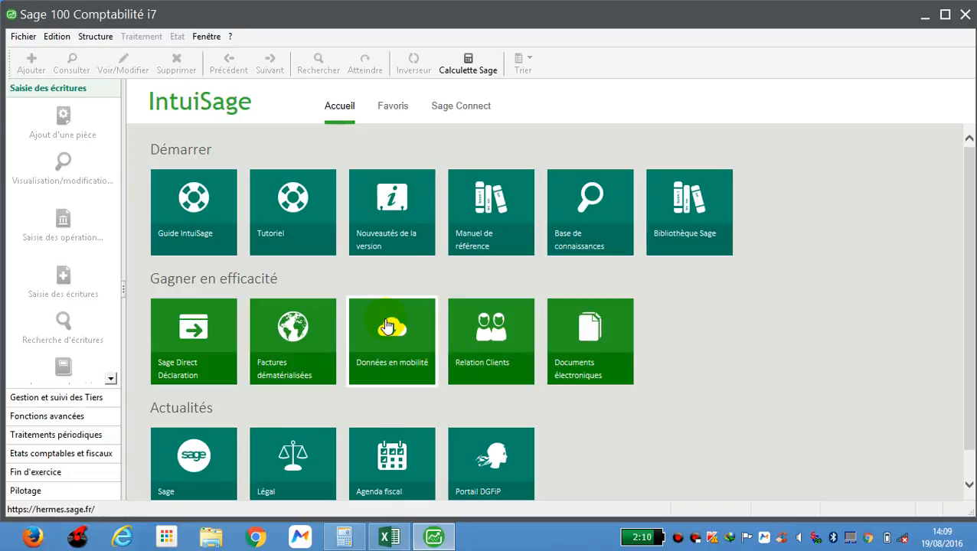
- Open the accounting file MA SOCIETE.mae from the sauvecharles\DSF NEW folder on drive D: as <Administrateur>, leaving the password blank
click(23, 37)
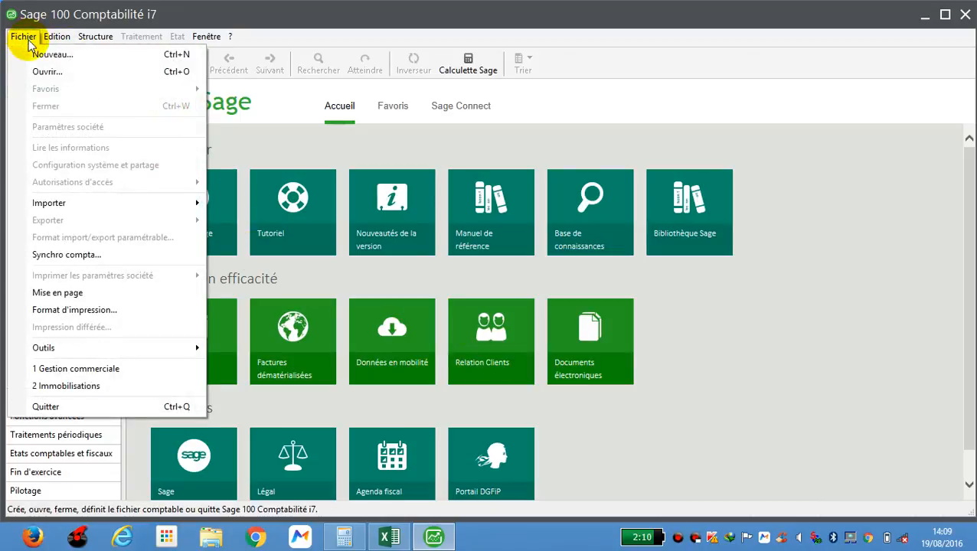
click(29, 68)
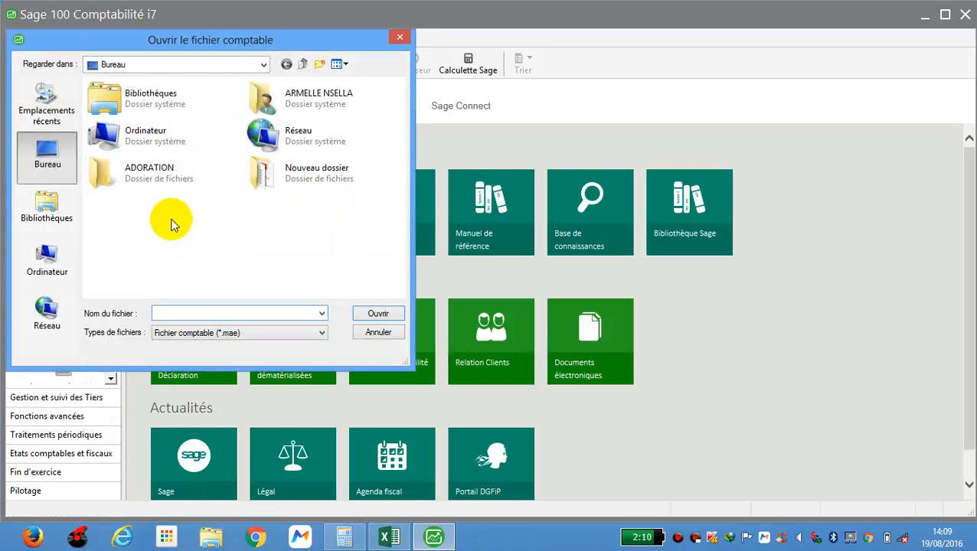
click(48, 262)
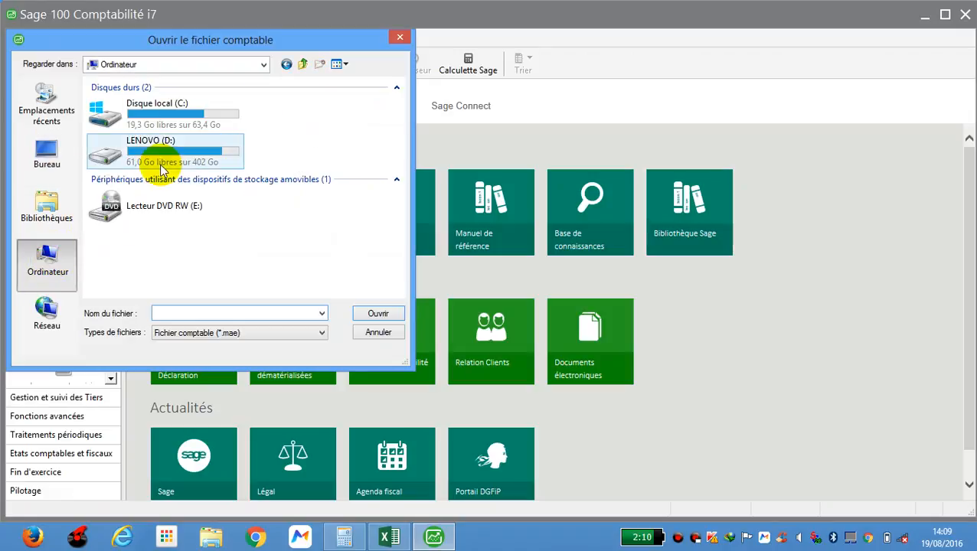
double_click(167, 157)
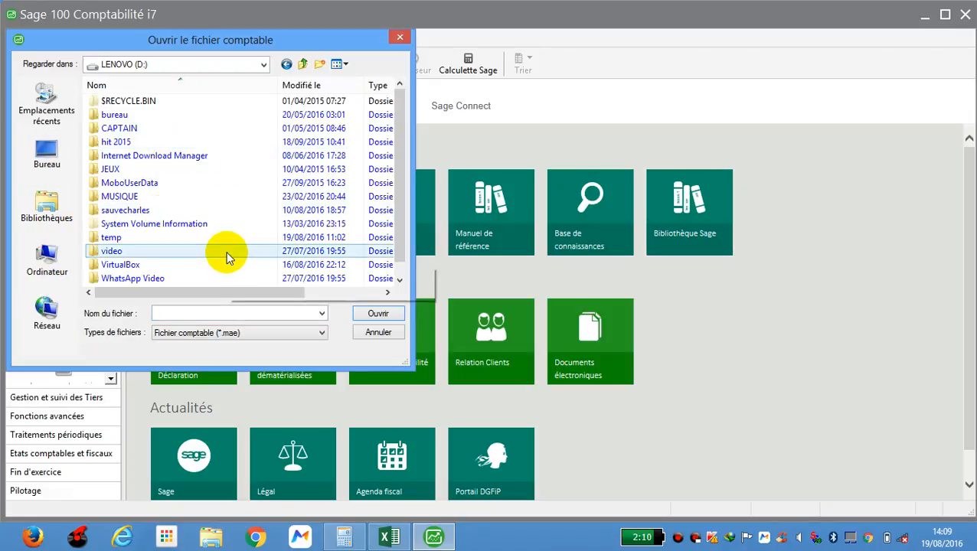
click(200, 211)
double_click(199, 211)
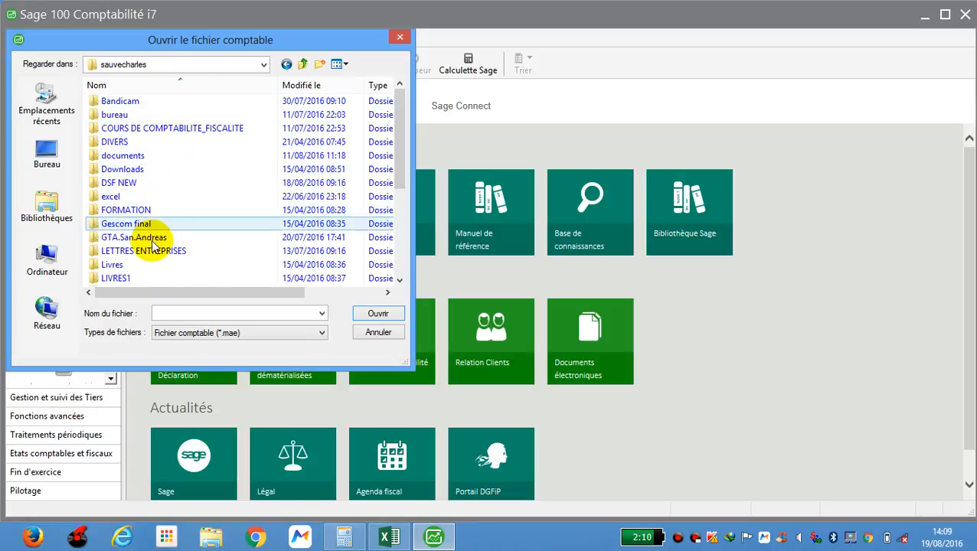
double_click(167, 183)
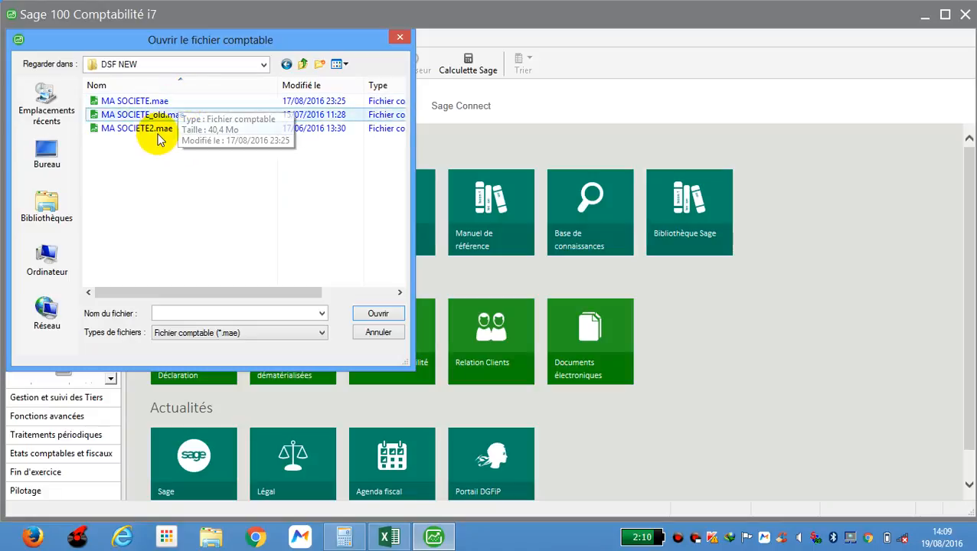
click(175, 104)
double_click(174, 103)
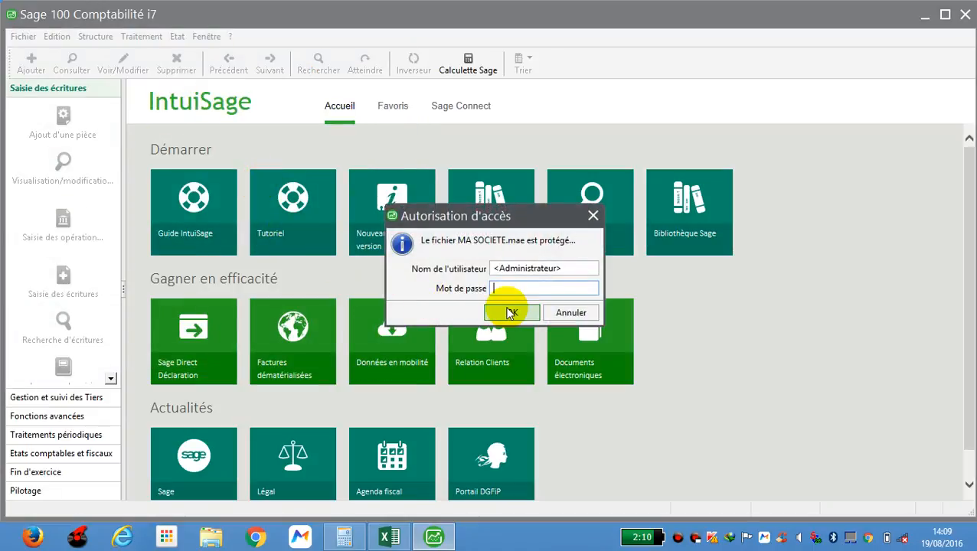
click(510, 314)
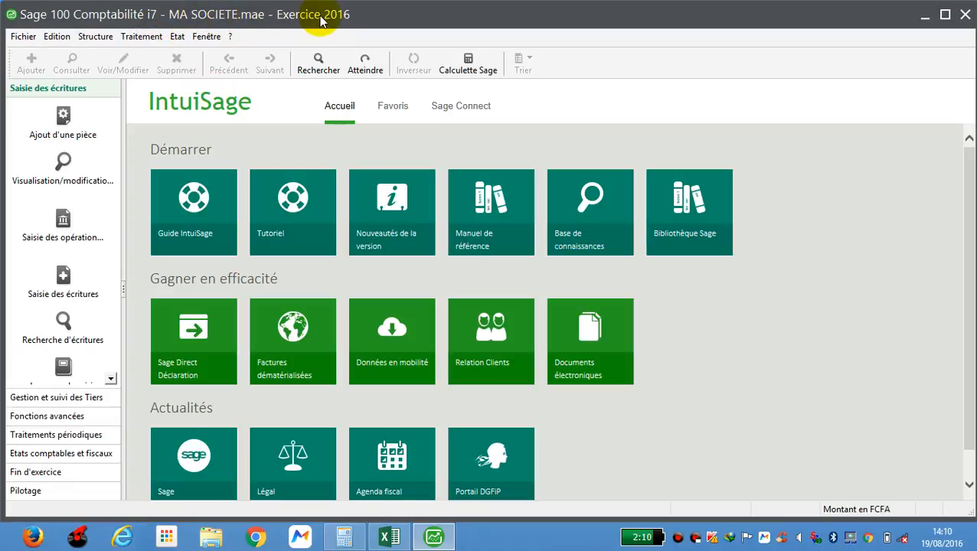
- Switch the accounting file to Exercice 2013 and review the list of available fiscal years
click(201, 38)
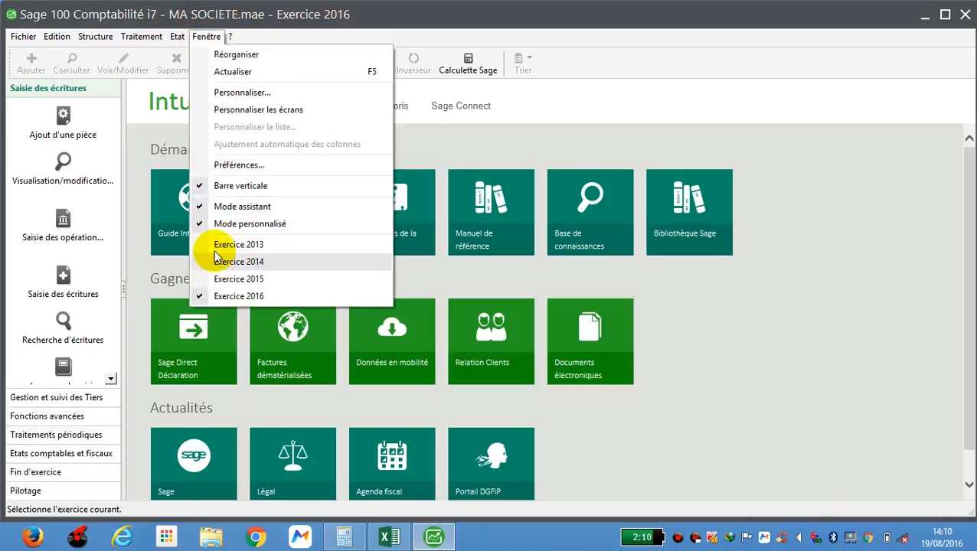
click(283, 247)
click(205, 39)
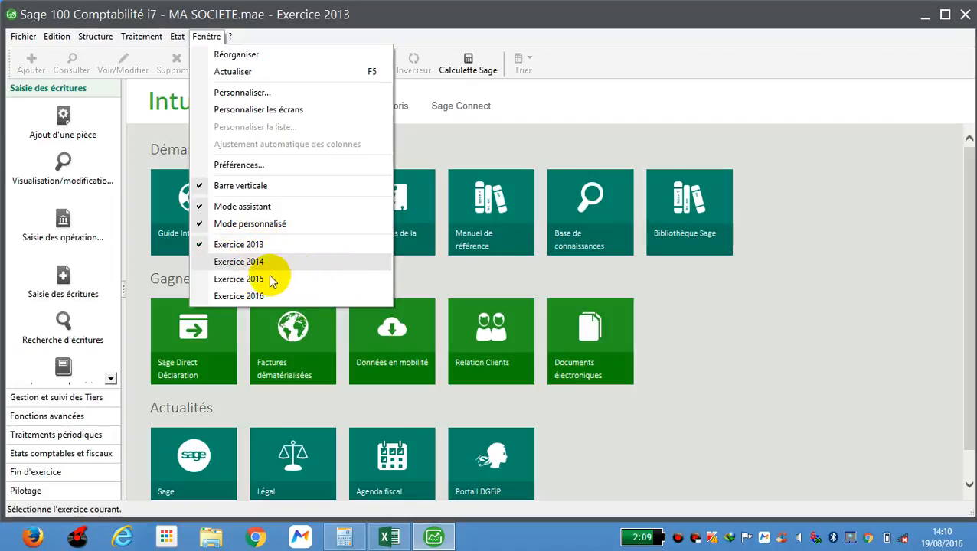
click(425, 278)
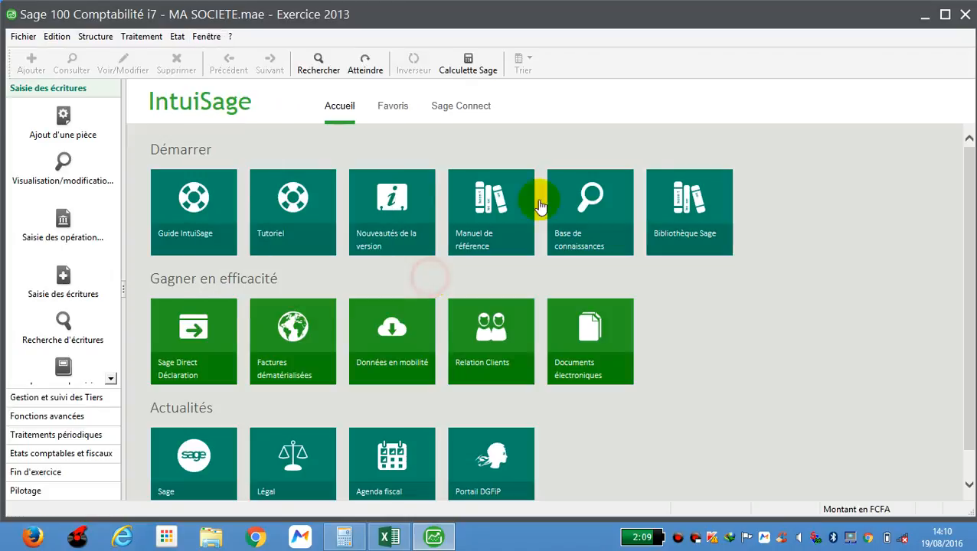
- Close Sage 100 Comptabilité and return to the DSF AUTOMATIQUE workbook in Excel
click(966, 15)
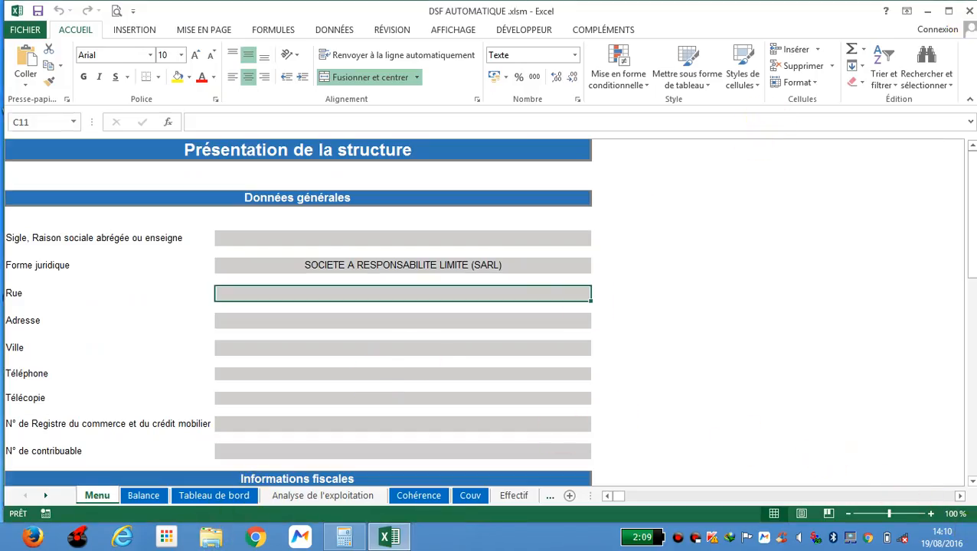
click(973, 536)
click(735, 318)
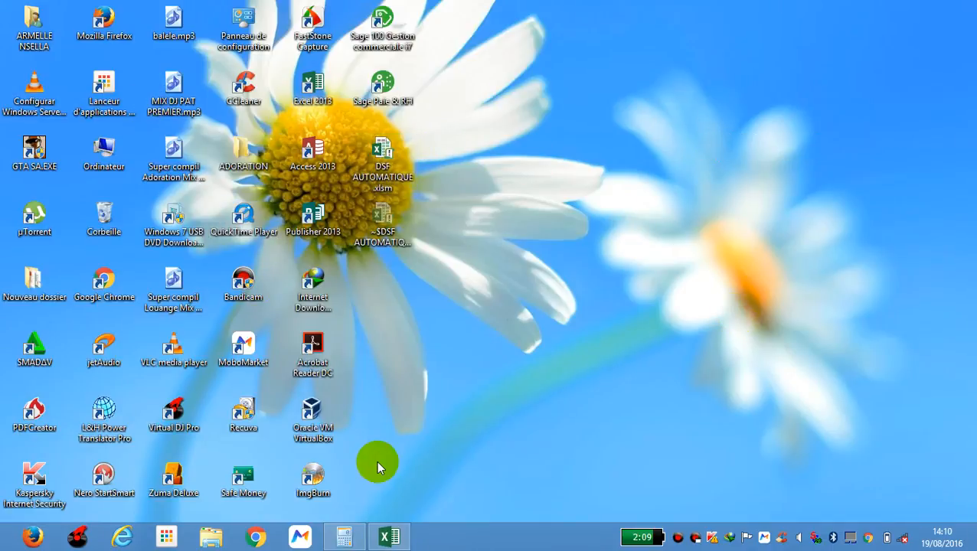
click(391, 536)
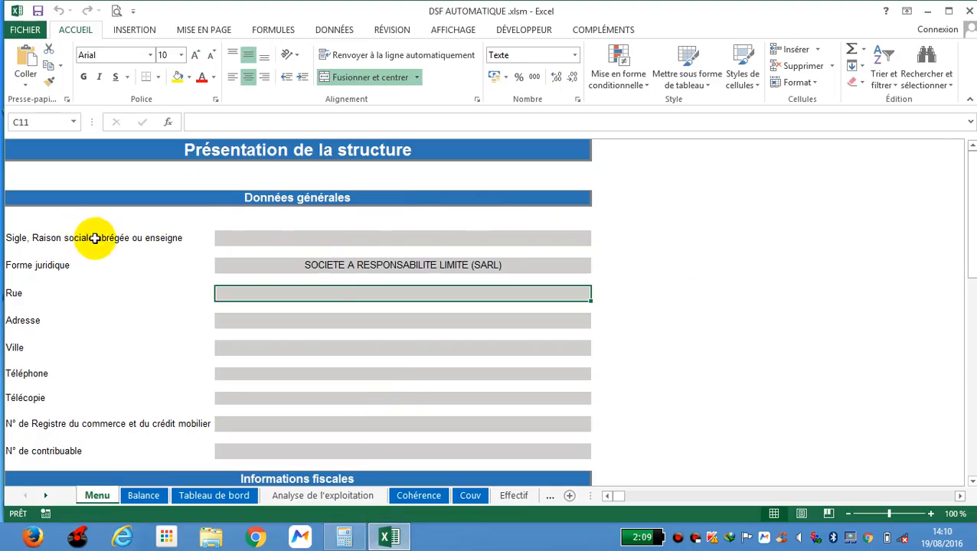
- Check the identification block on the Couv sheet and enter MA SOCIETE as the Sigle, Raison sociale abrégée ou enseigne on the Menu sheet
click(285, 238)
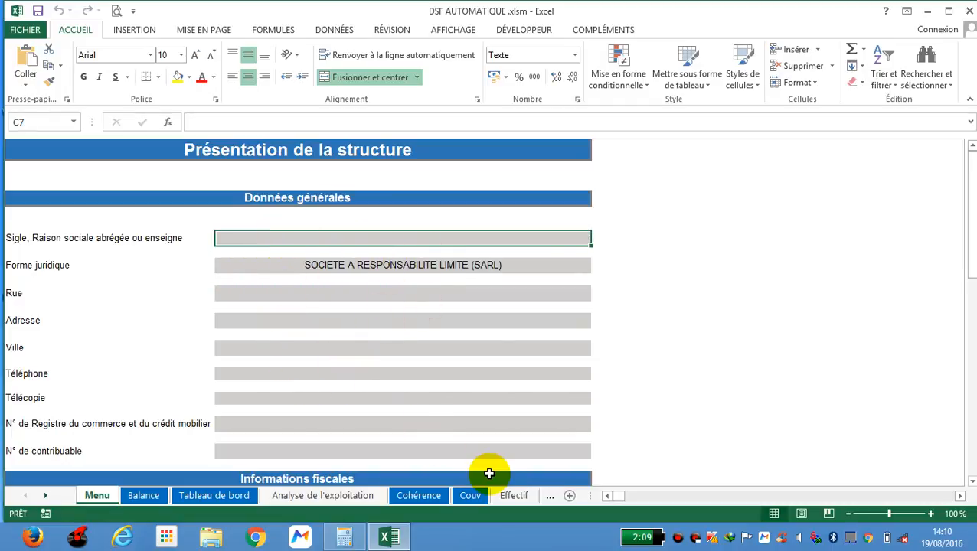
click(470, 497)
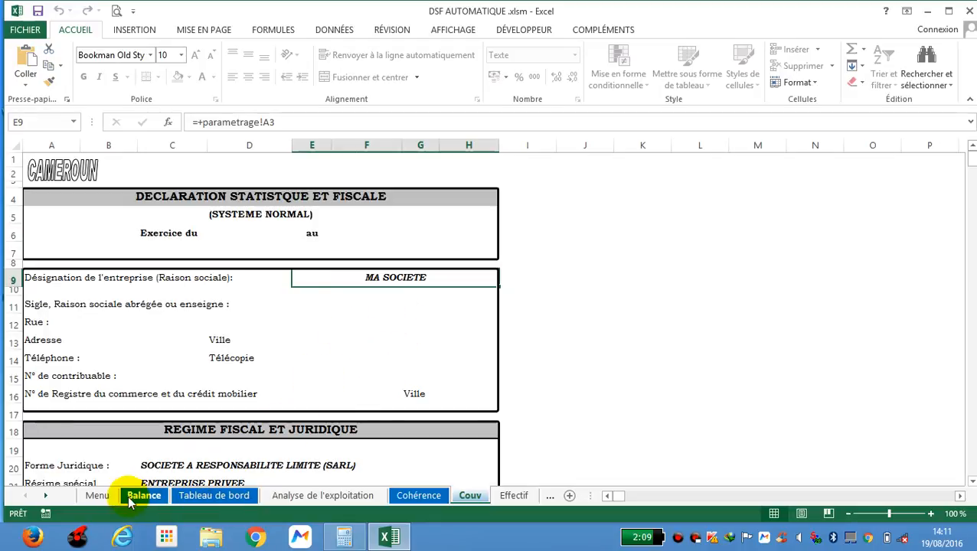
click(104, 504)
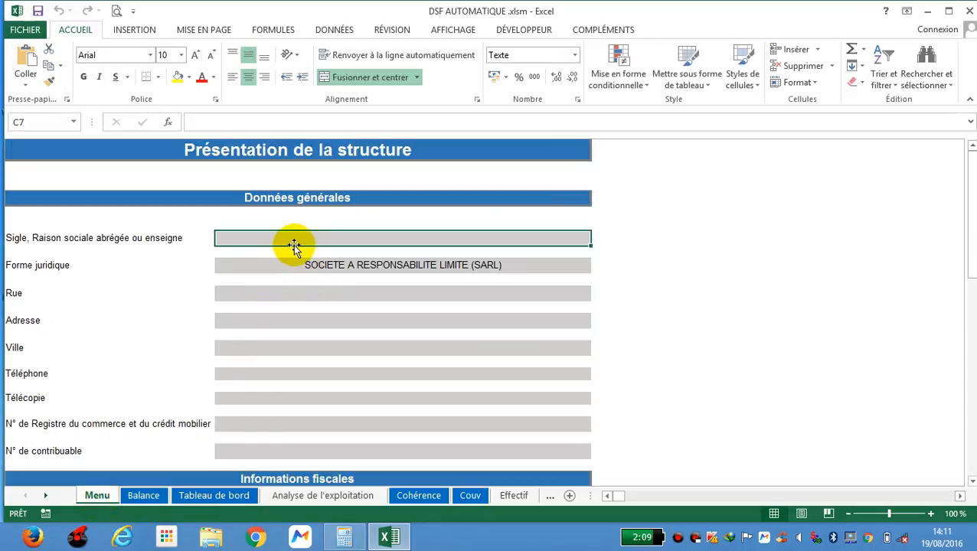
text(MA SOCIETE)
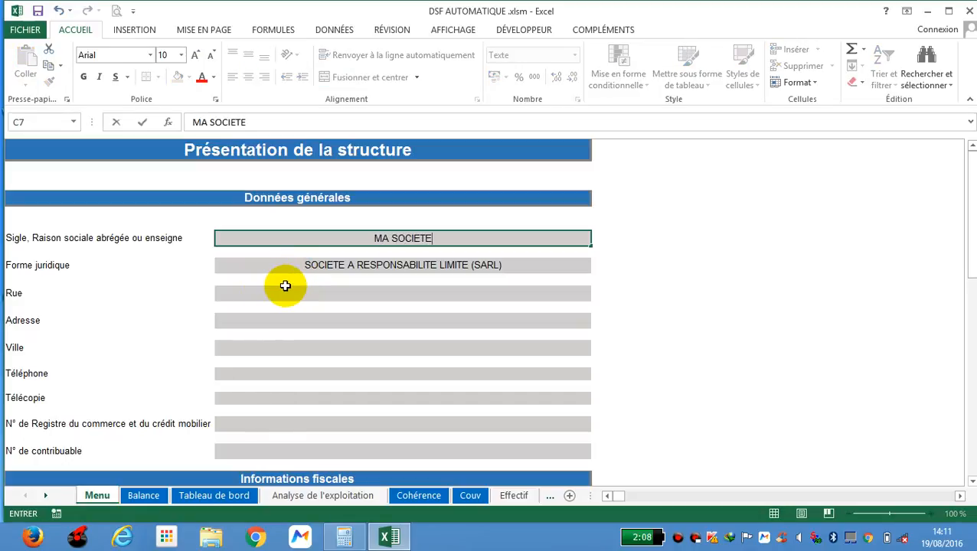
click(291, 290)
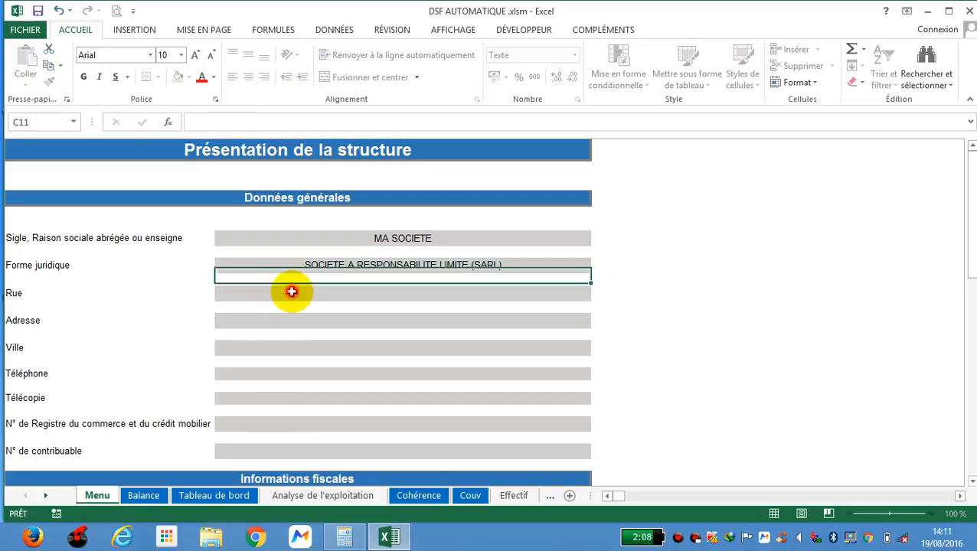
- Fill in the company's address and city in the Adresse and Ville fields of Données générales
click(298, 321)
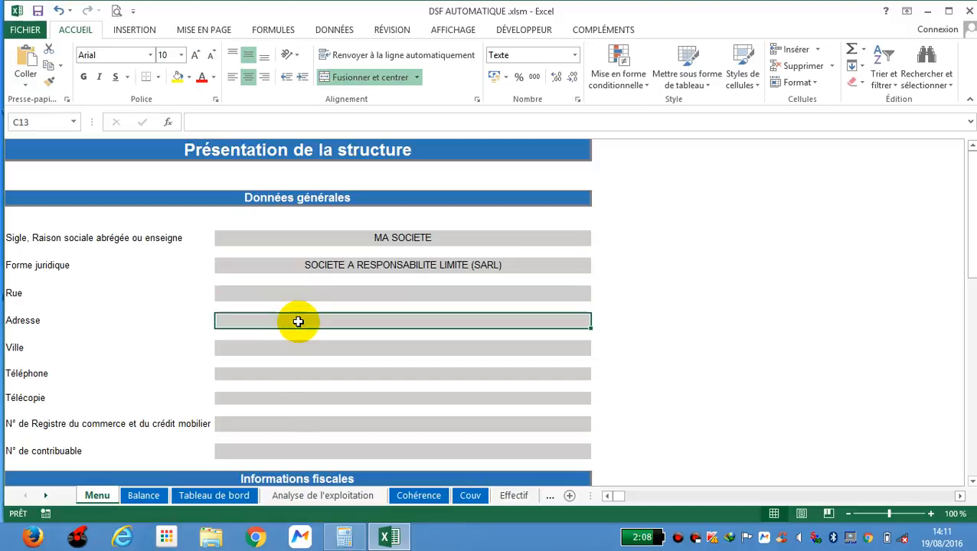
text(KO)
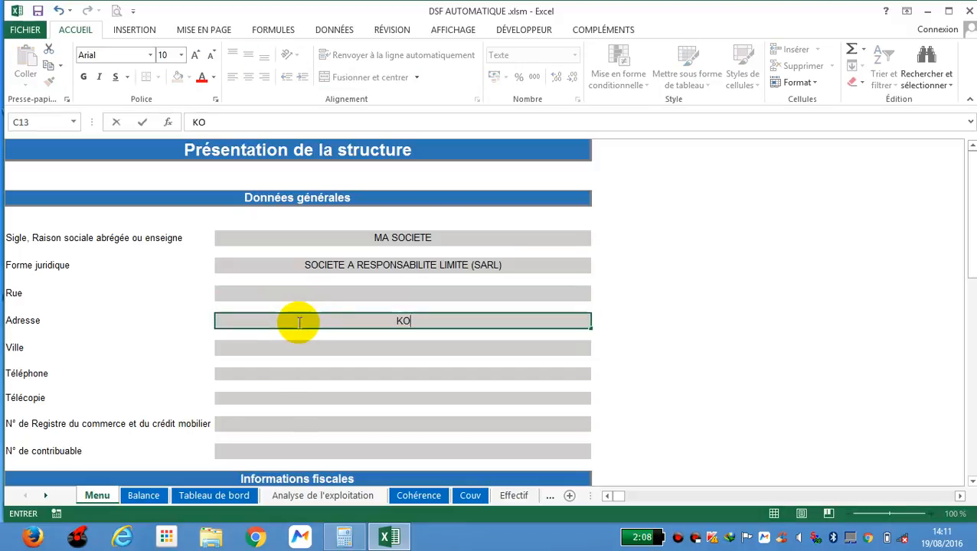
text(TTO)
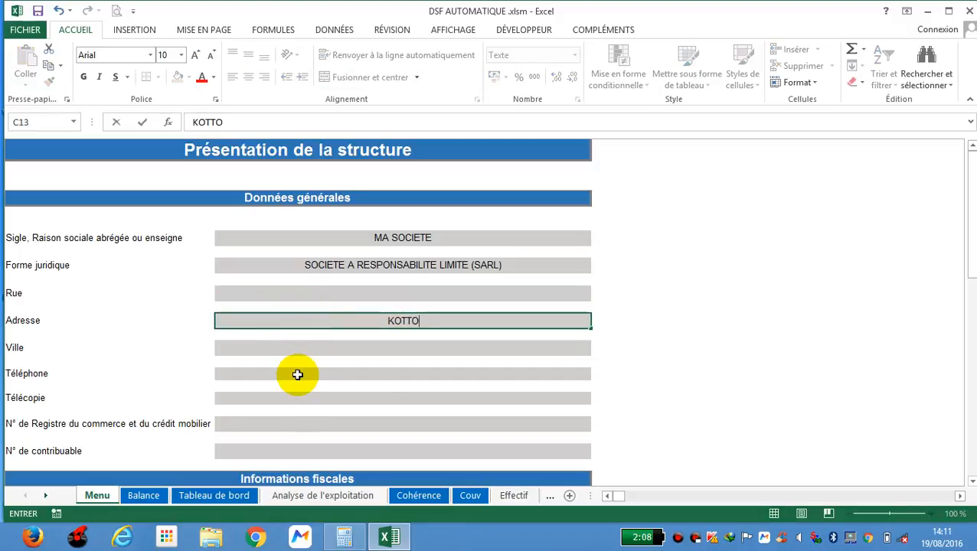
click(357, 349)
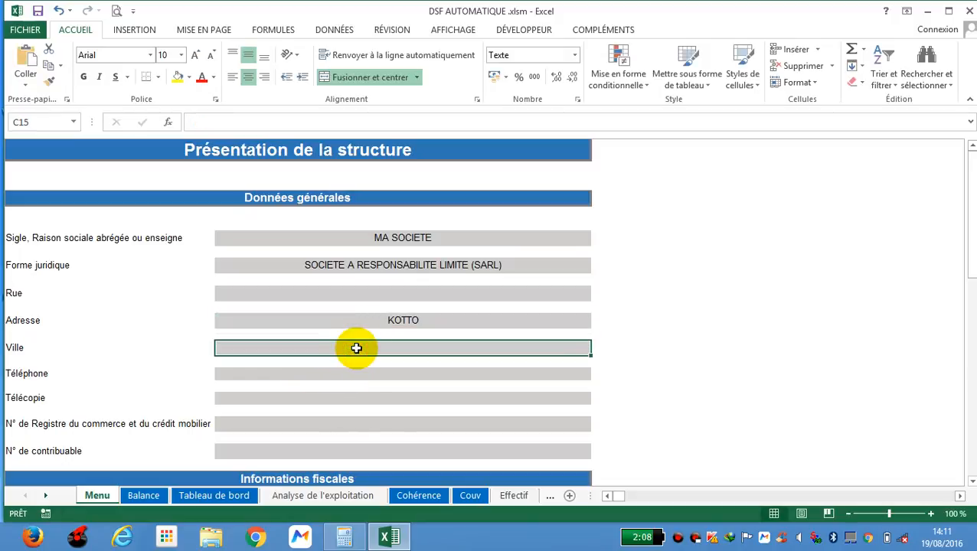
text(DOUAL)
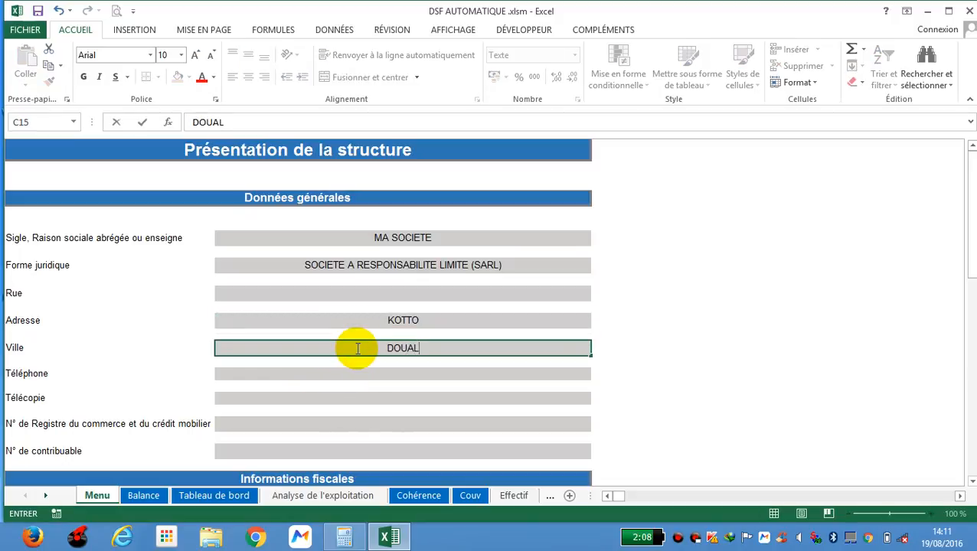
text(A)
click(388, 370)
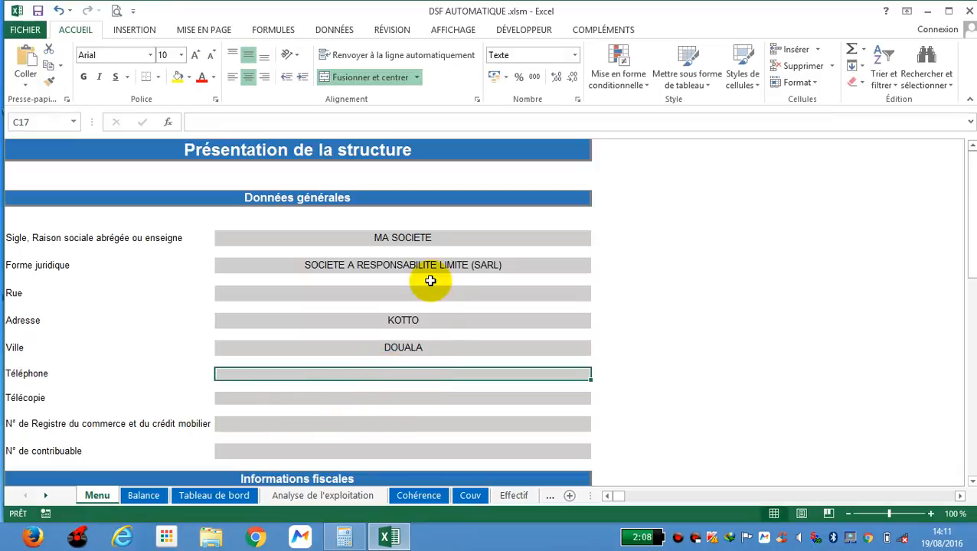
- Check on the Couv cover page how the company details are carried over, and return to the Menu sheet
click(465, 496)
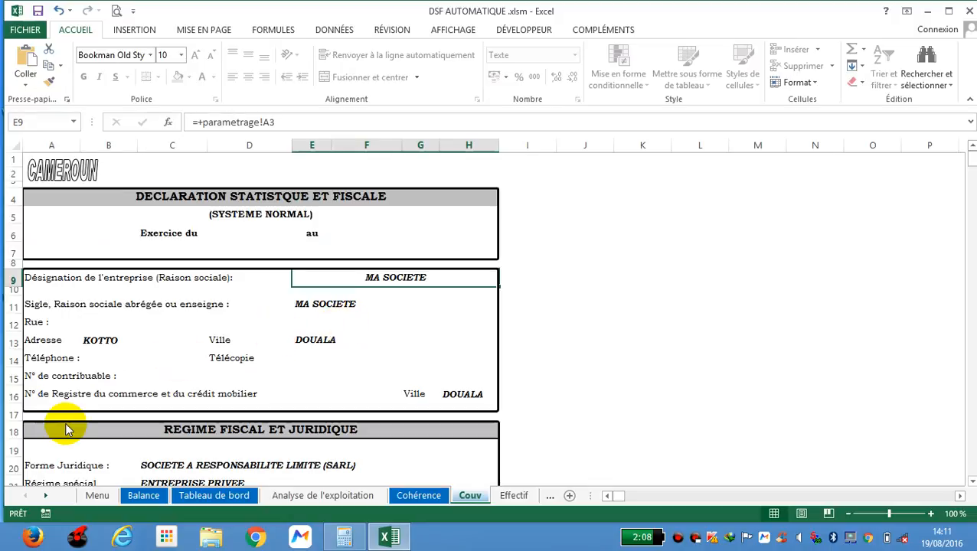
click(96, 496)
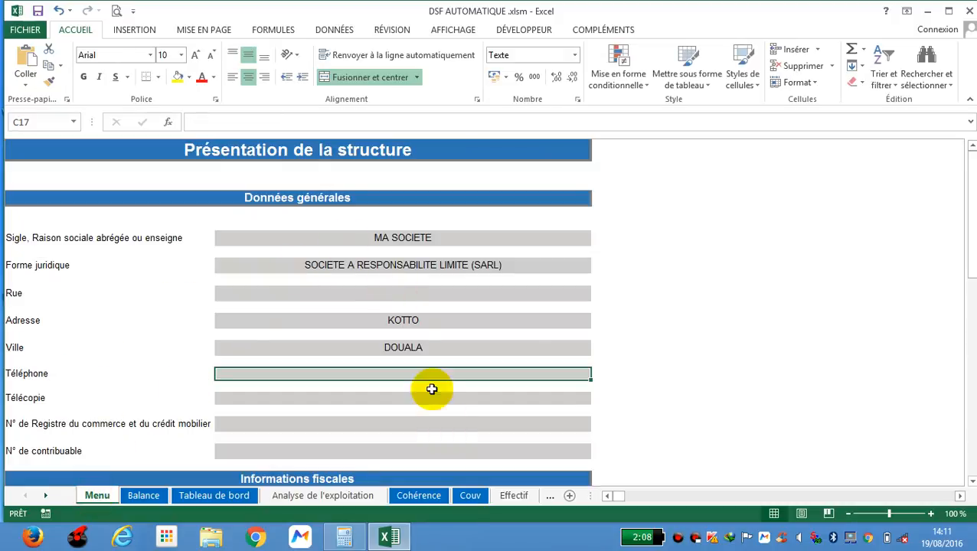
click(470, 497)
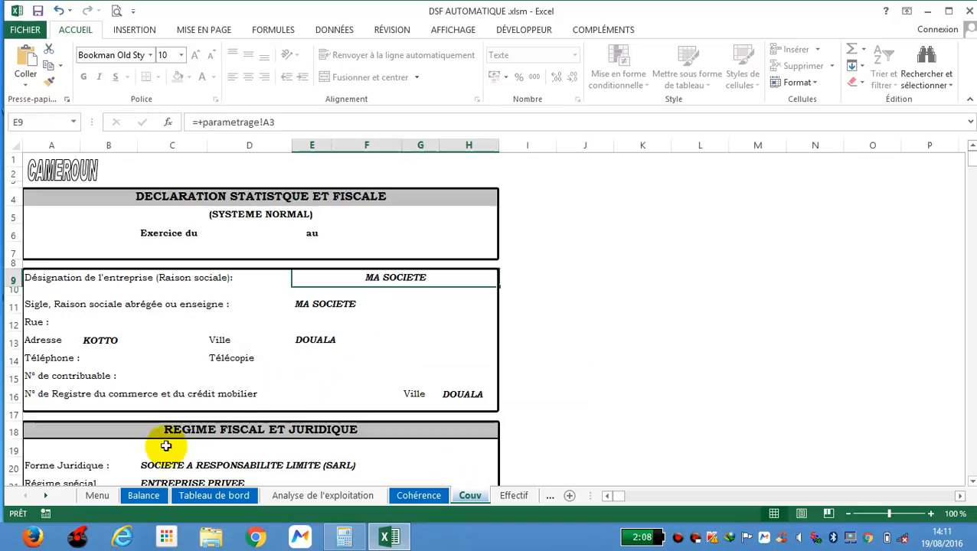
click(97, 495)
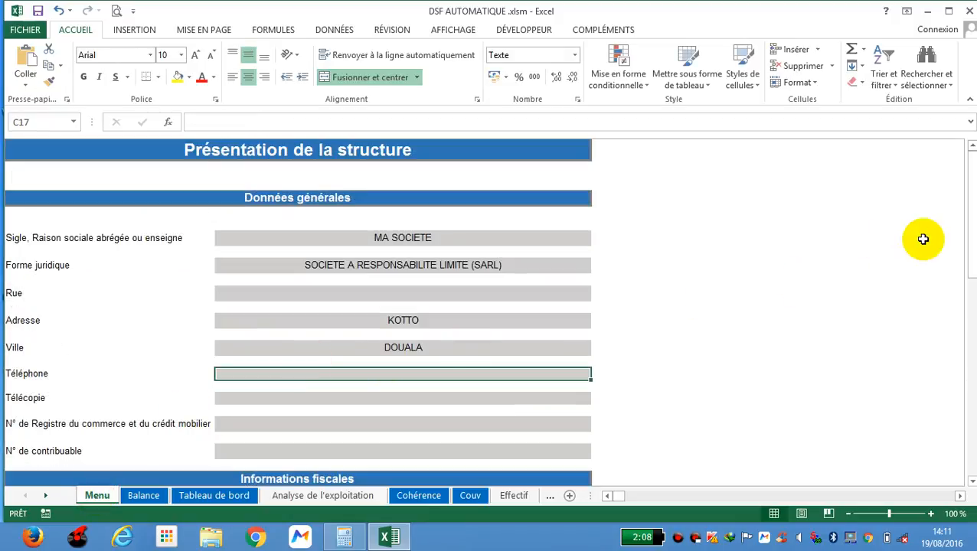
- Select ENTREPRISE PRIVEE as the Régime spécial and ENTREPRISE ASSUJETTIE AU MINIMUM DE 2% DU CHIFFRE D'AFFAIRES as the Régime fiscal
drag(971, 180, 971, 258)
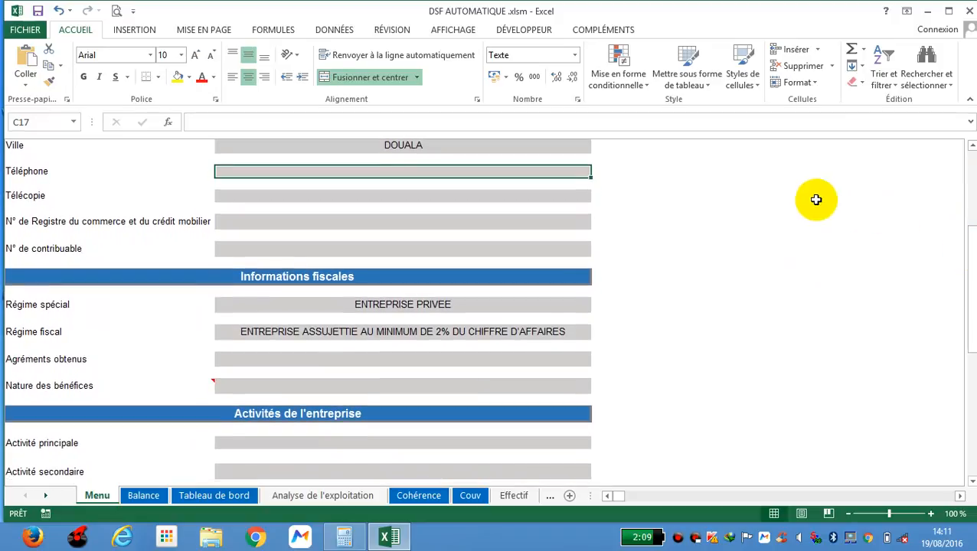
click(414, 306)
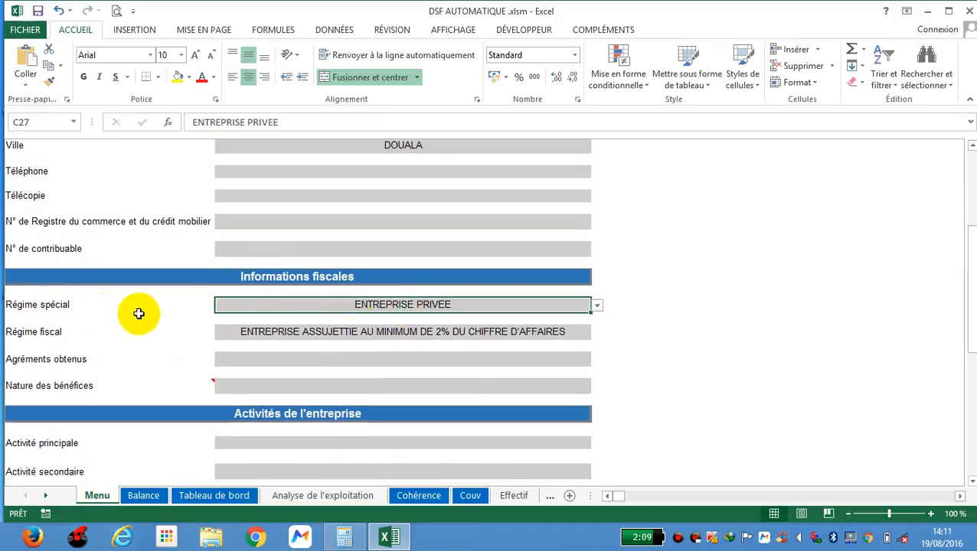
click(597, 306)
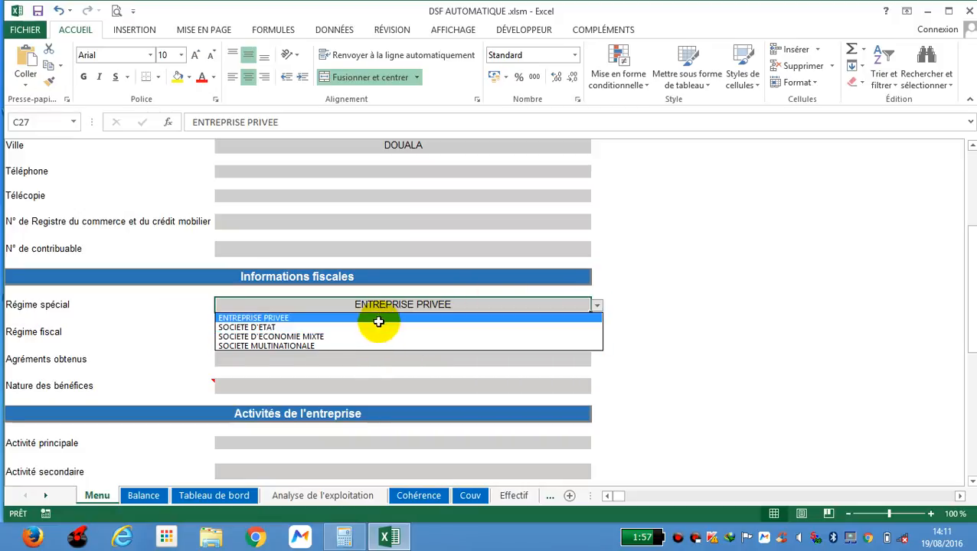
click(295, 320)
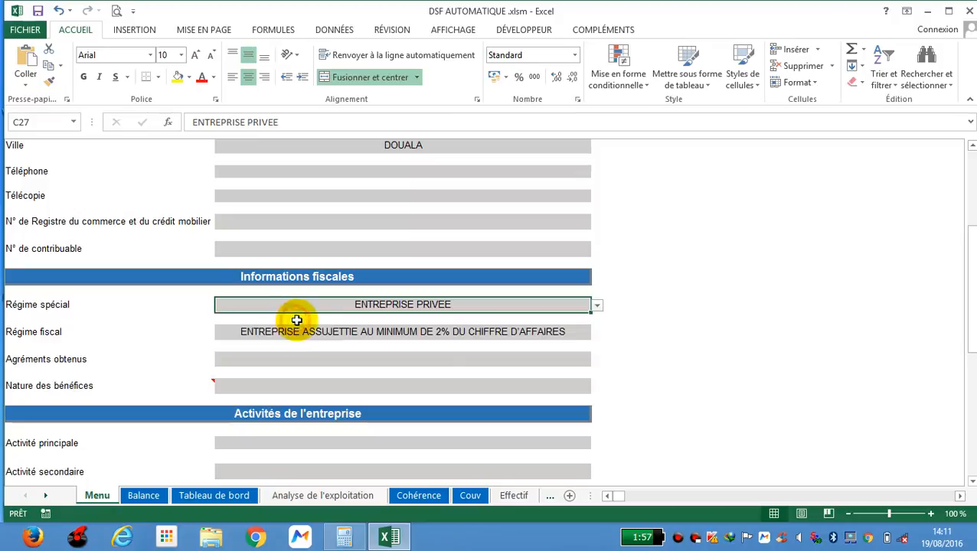
click(247, 333)
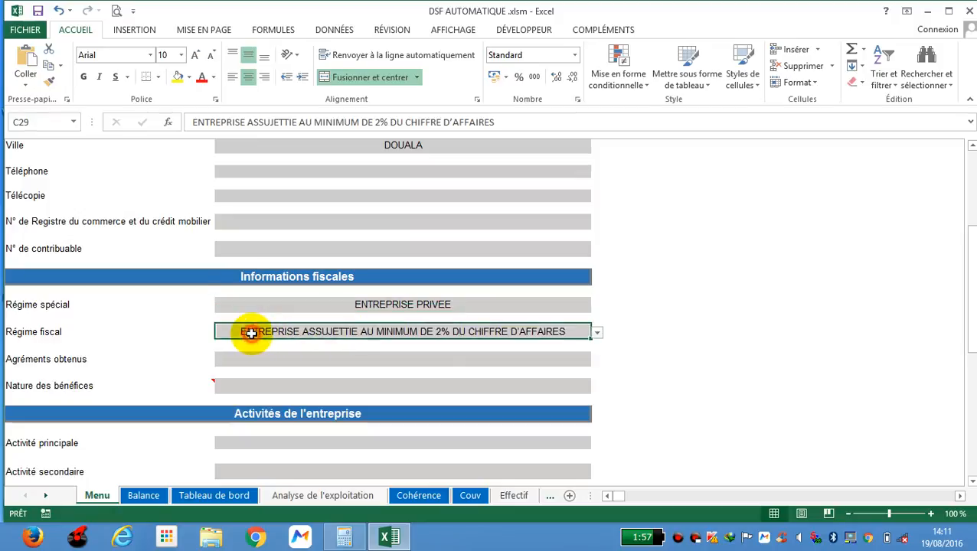
click(596, 333)
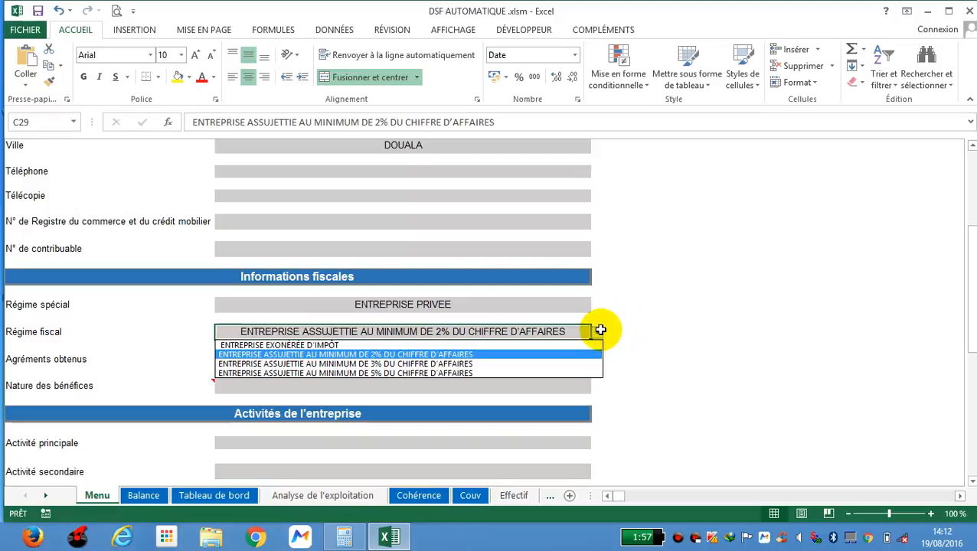
click(339, 355)
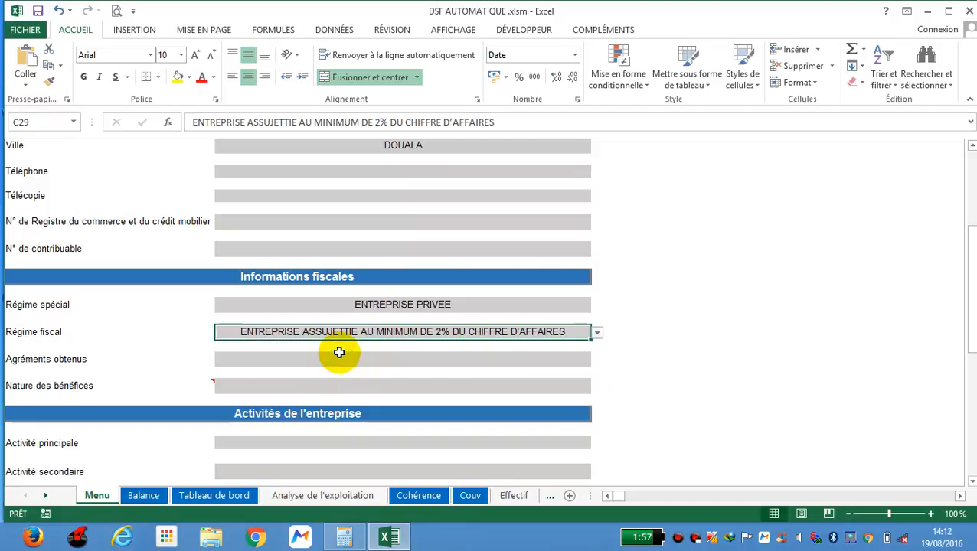
- Leave Agréments obtenus empty and set Nature des bénéfices to BENEFICES INDUSTRIELS ET COMMERCIAUX (BIC)
click(253, 361)
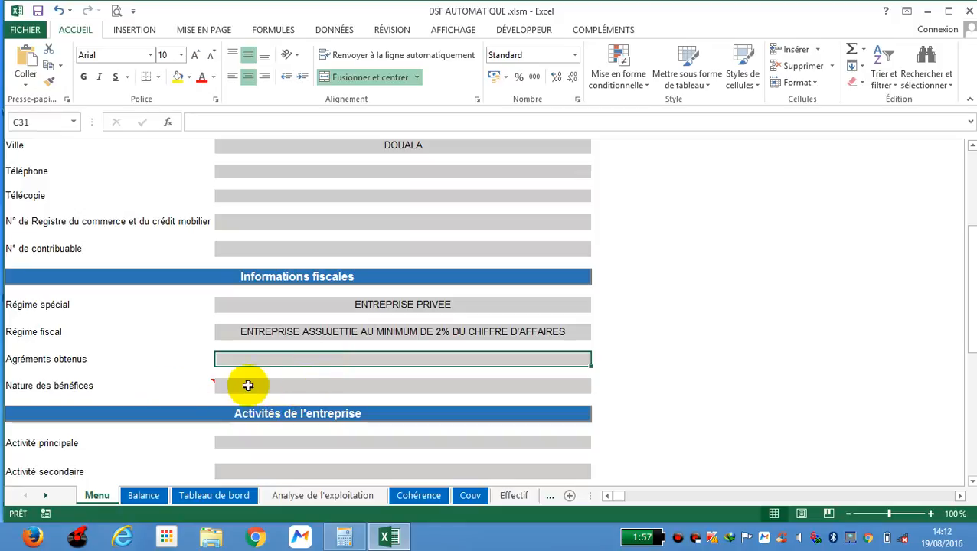
click(297, 386)
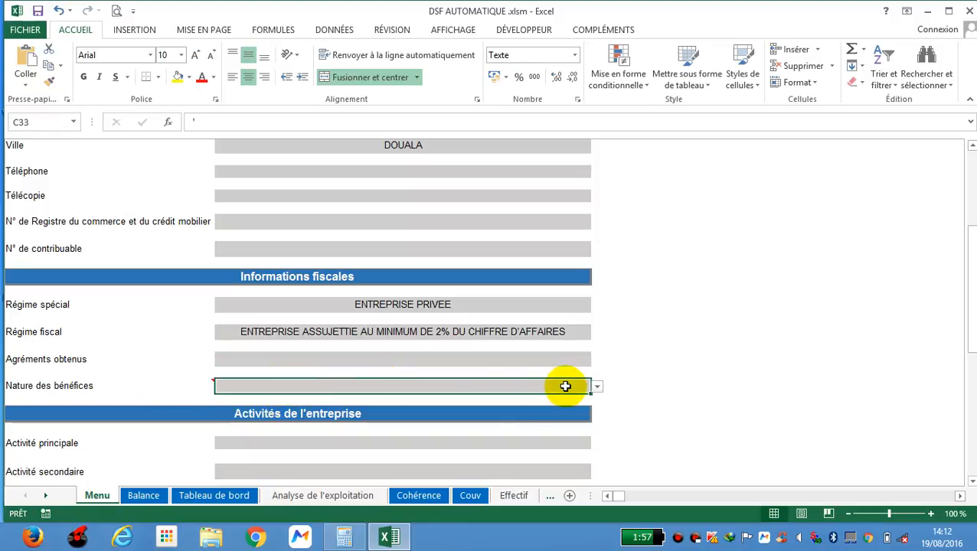
click(598, 388)
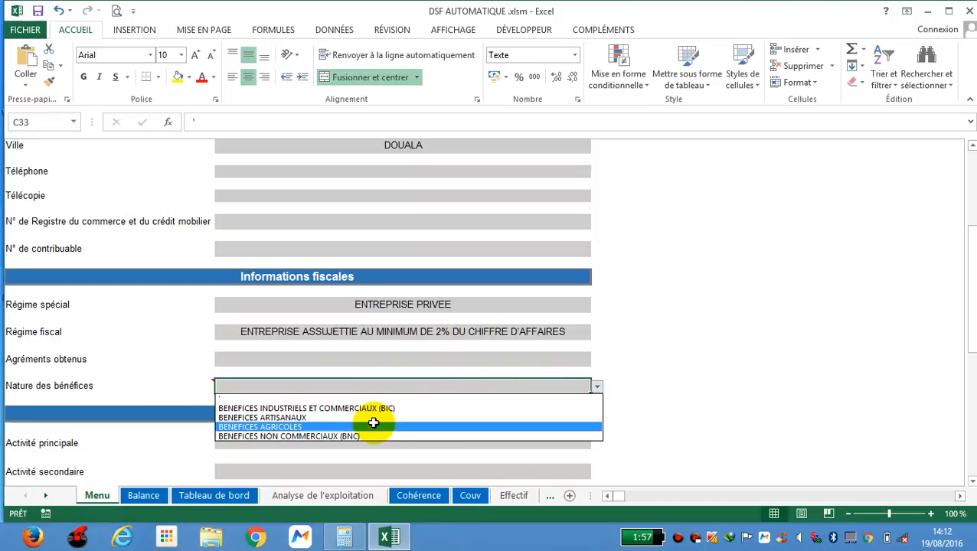
click(320, 408)
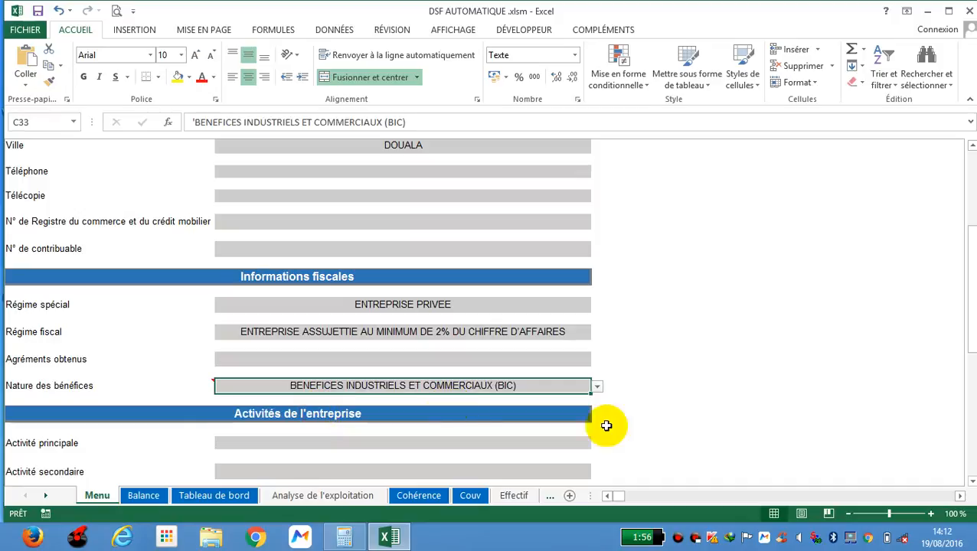
- Check how the tax information is carried over to the Régime fiscal et juridique block of the Couv sheet, and return to the Menu sheet
click(471, 496)
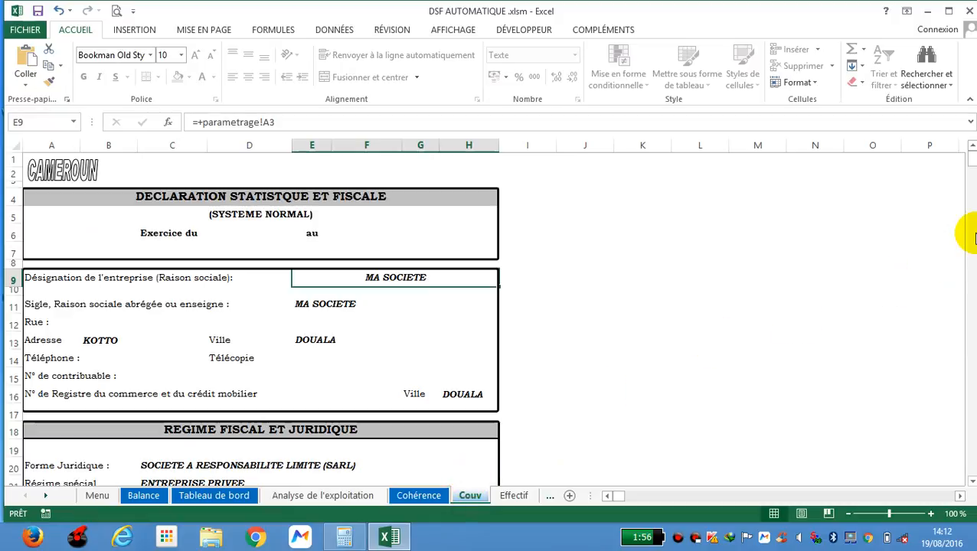
click(971, 483)
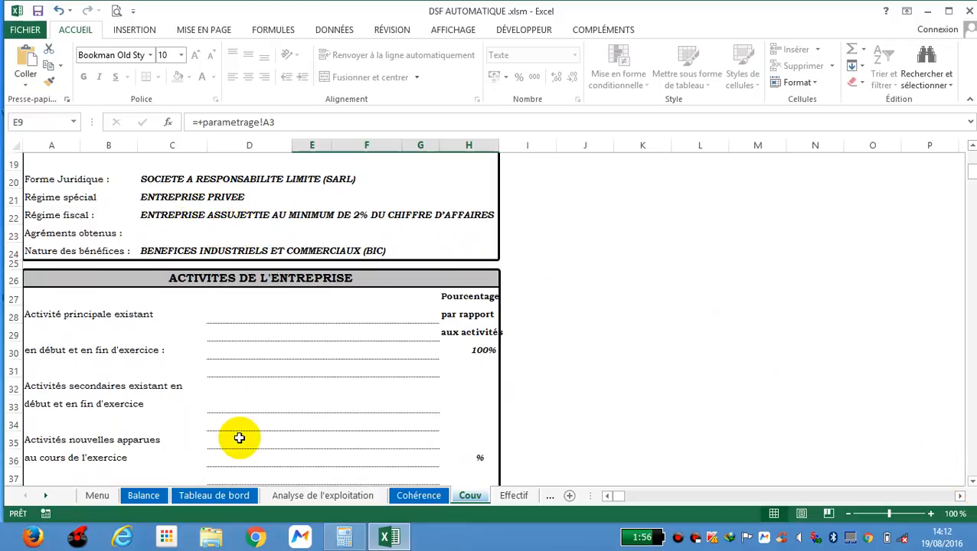
click(97, 497)
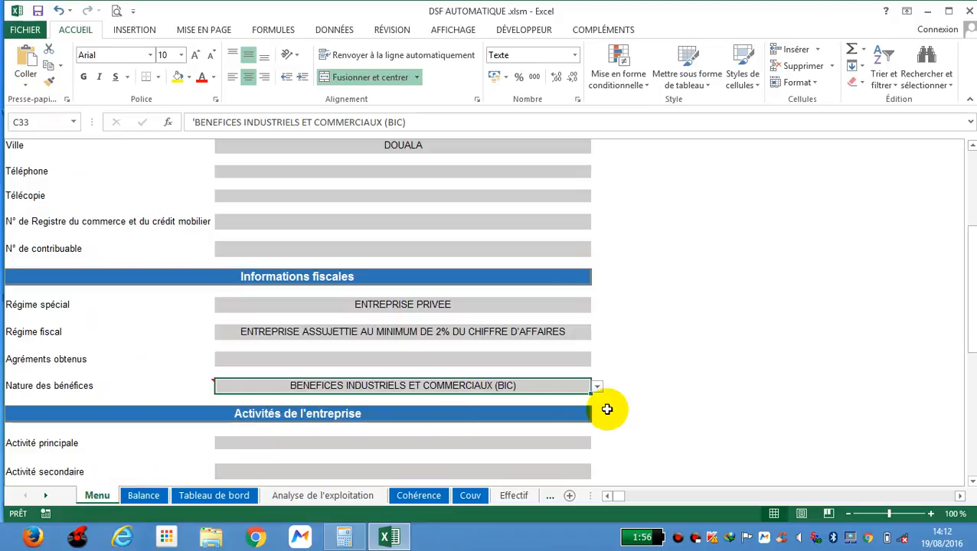
- Enter COMMERCE GENERAL as the Activité principale and go to the Nom d'utilisateur sage field under Informations comptables
drag(971, 240, 971, 317)
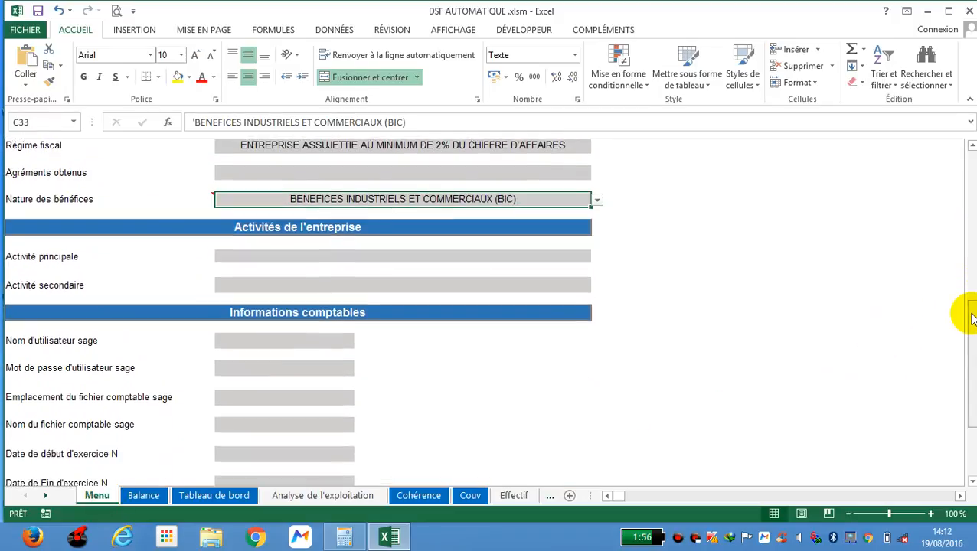
click(262, 257)
text(CO)
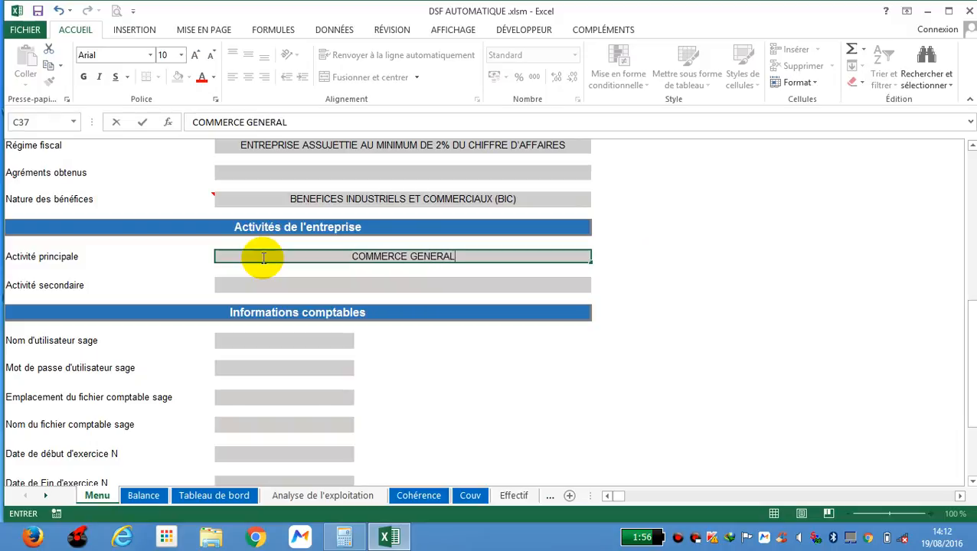
text(MMERCE GENERAL)
click(270, 343)
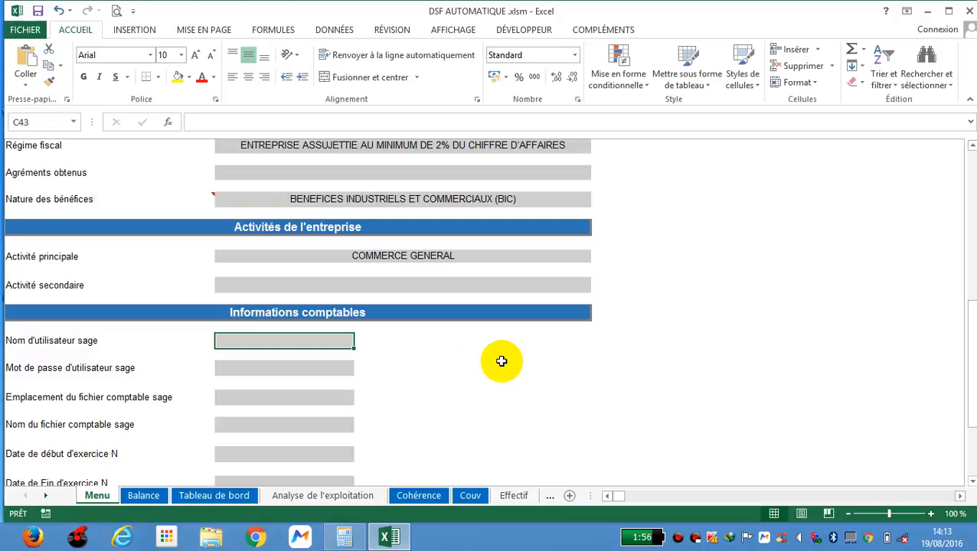
drag(969, 327, 973, 375)
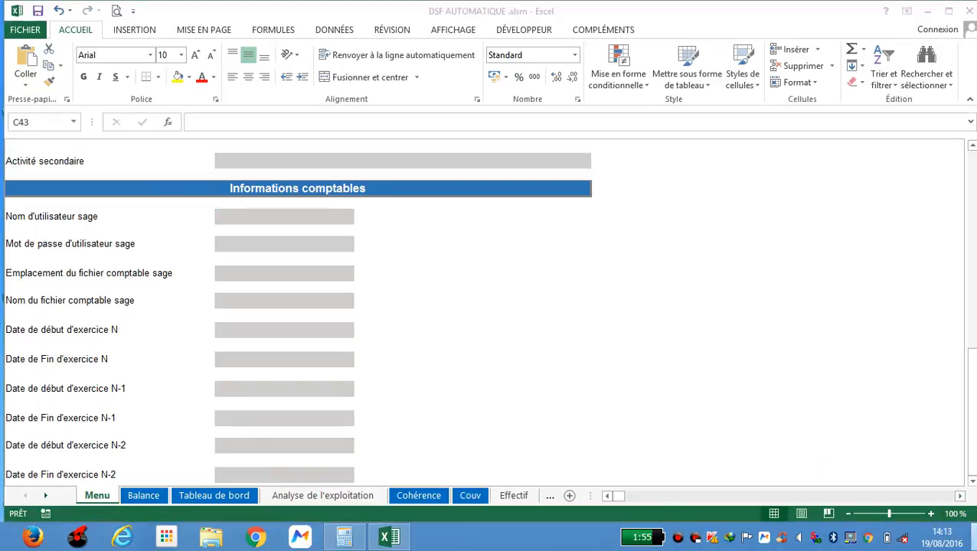
- Open MA SOCIETE.mae from the DSF NEW folder on drive D: in Sage 100 Comptabilité, signing in as <Administrateur> with an empty password
click(974, 539)
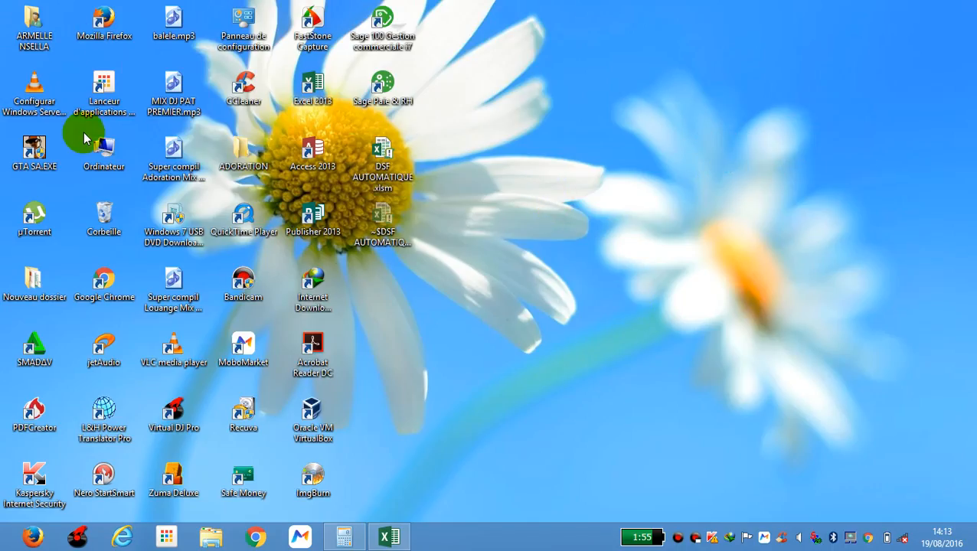
double_click(102, 152)
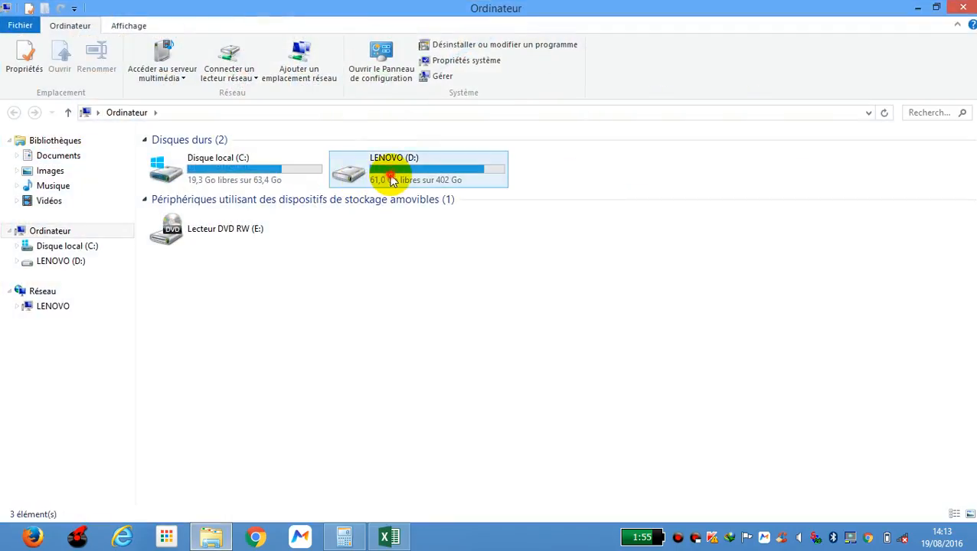
double_click(387, 180)
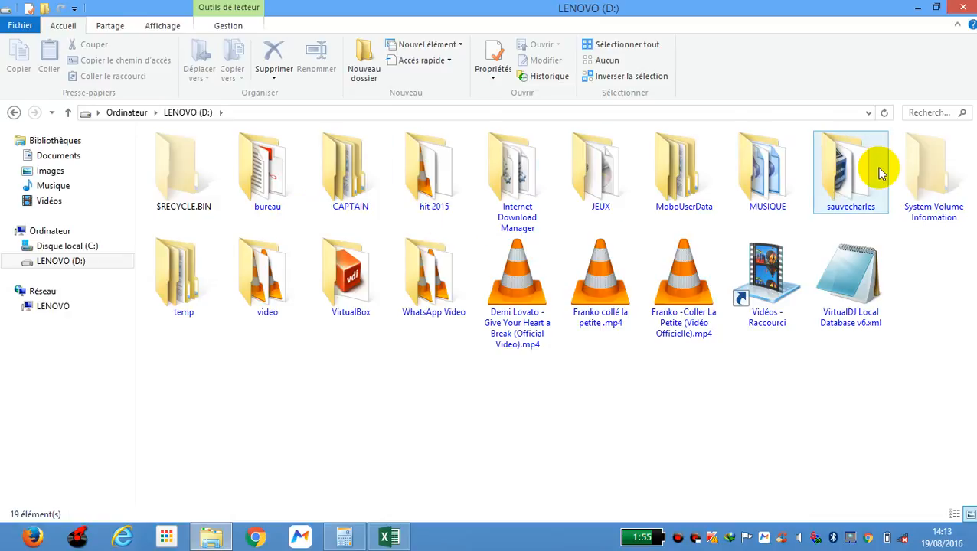
double_click(876, 168)
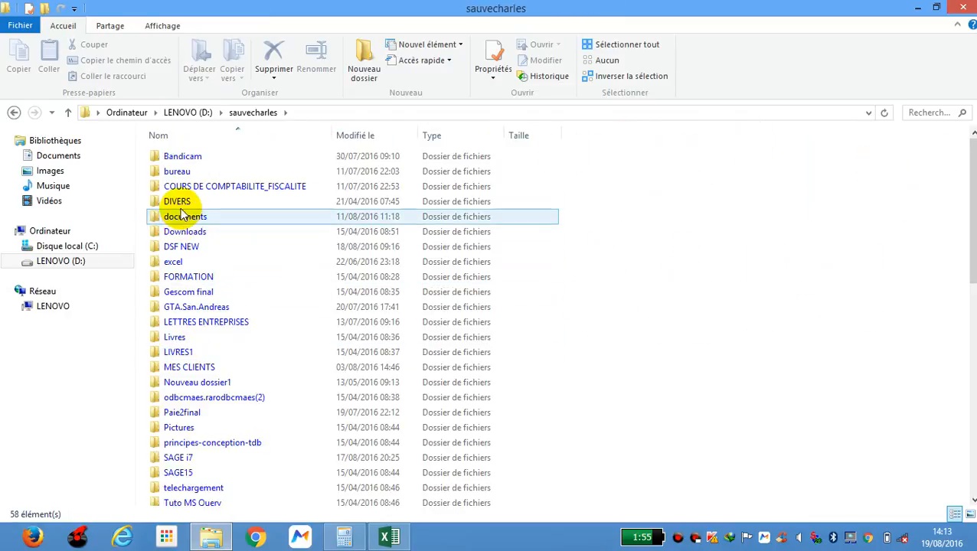
double_click(191, 255)
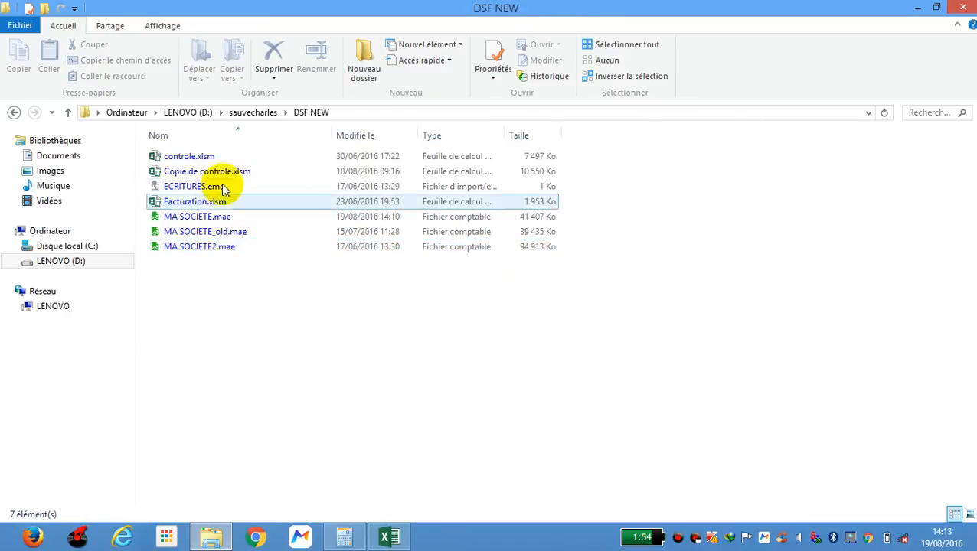
double_click(217, 218)
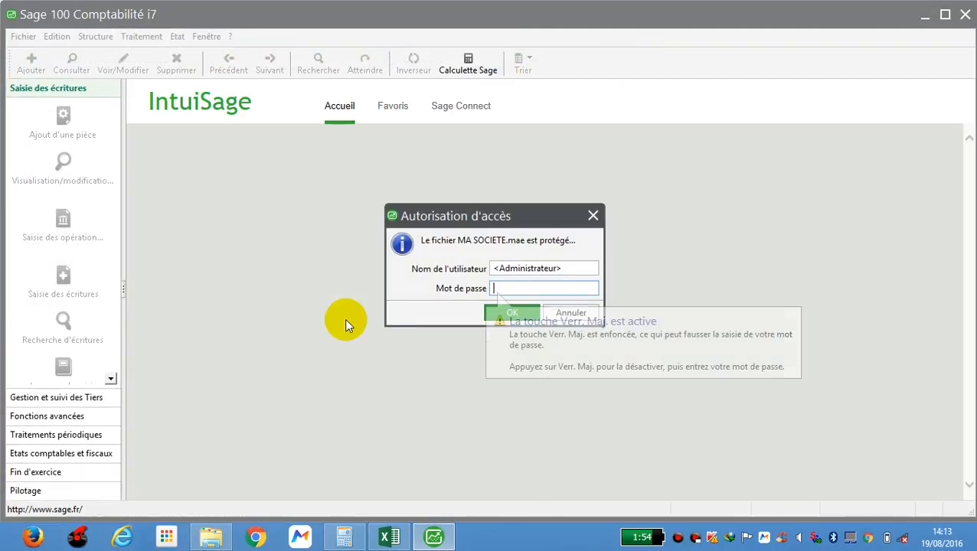
click(506, 313)
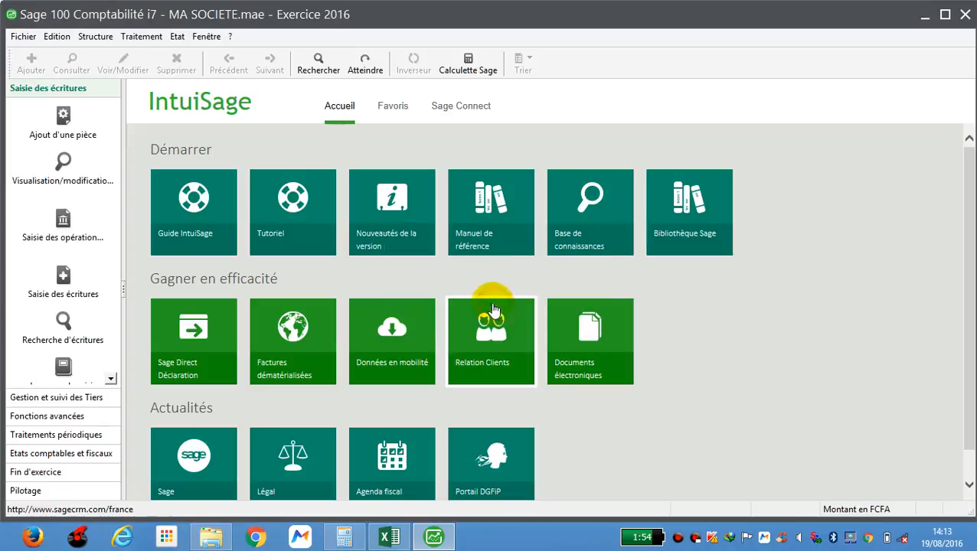
- Open the Administrateur record from the Utilisateurs list of the access authorisations and copy the contents of its Nom field
click(23, 36)
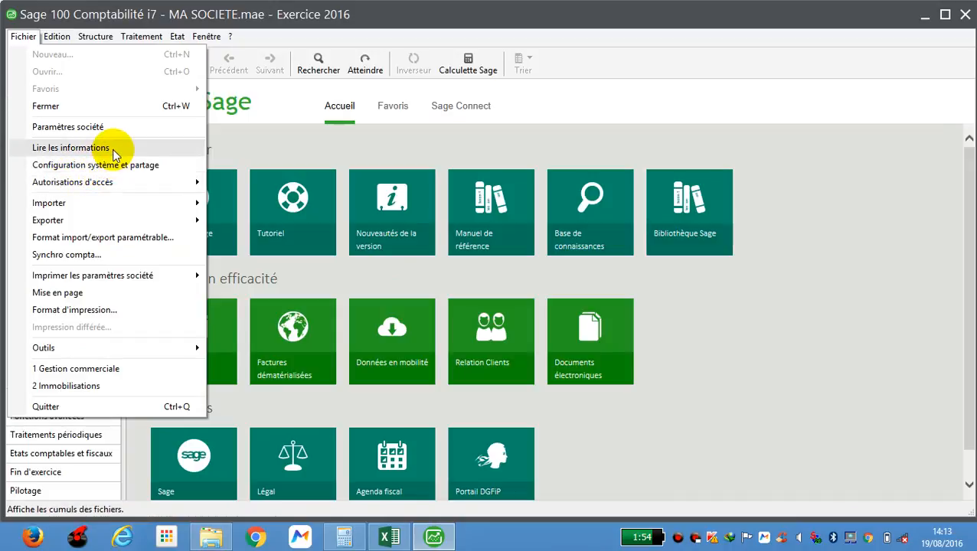
mouse_move(132, 186)
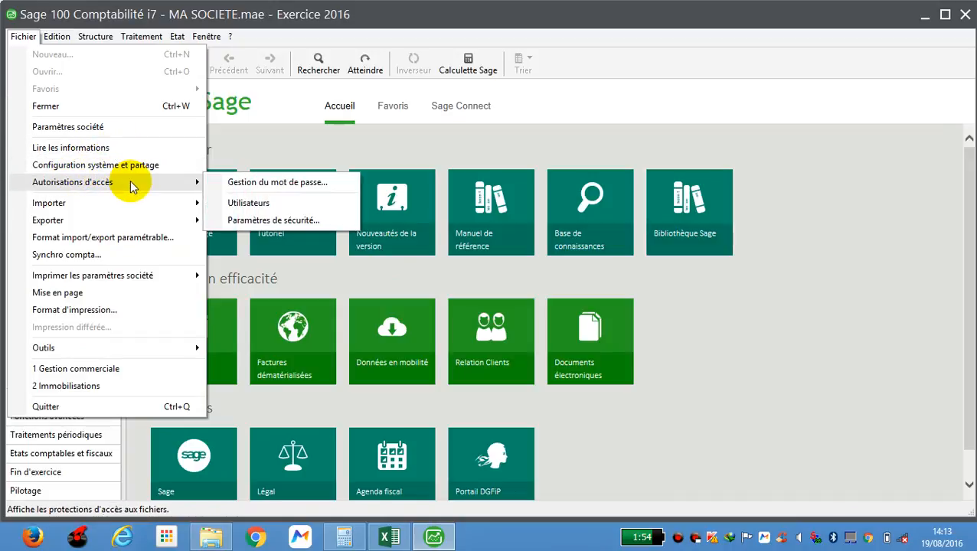
click(245, 203)
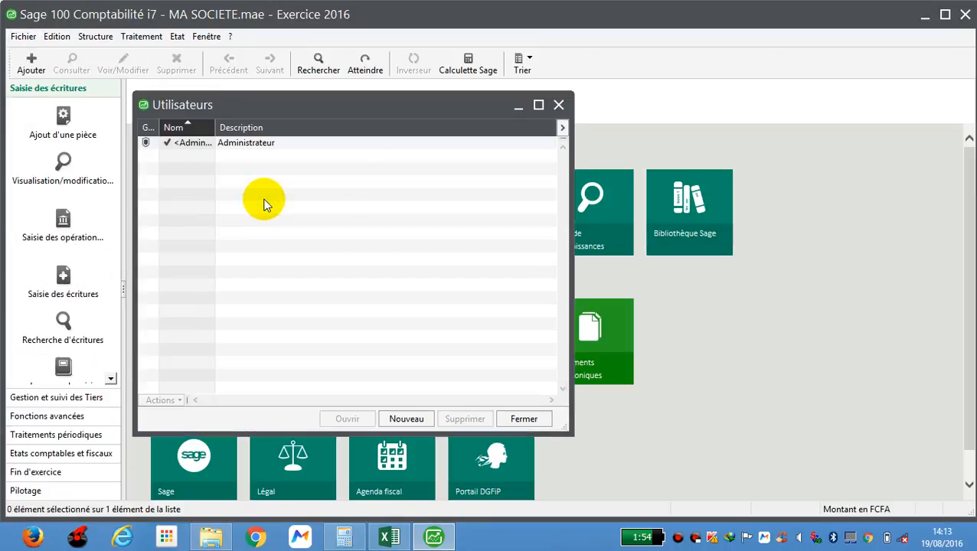
double_click(228, 150)
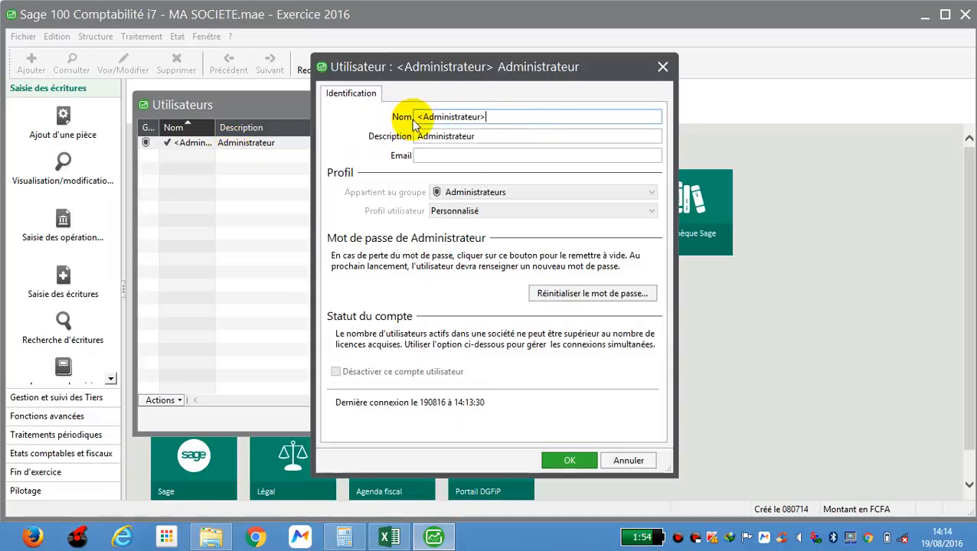
drag(494, 116, 415, 117)
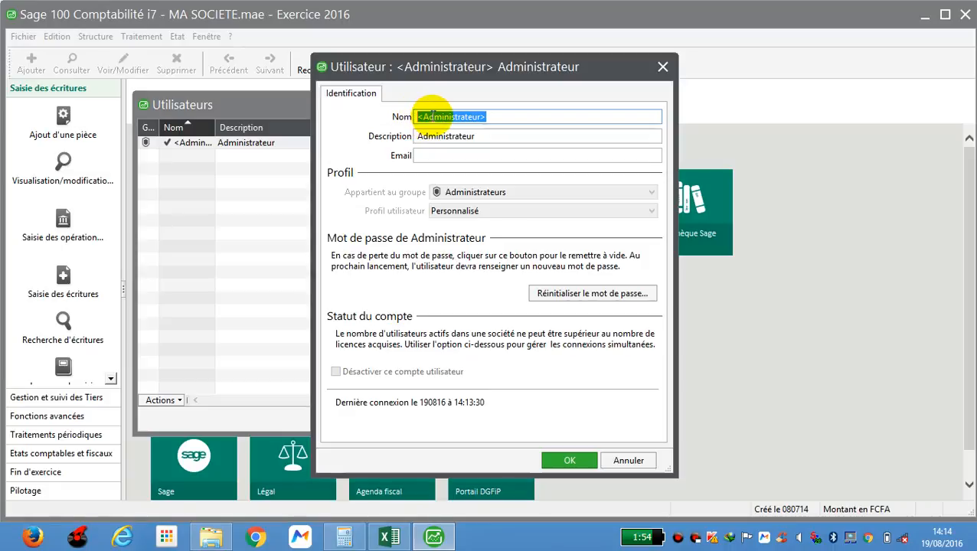
right_click(433, 117)
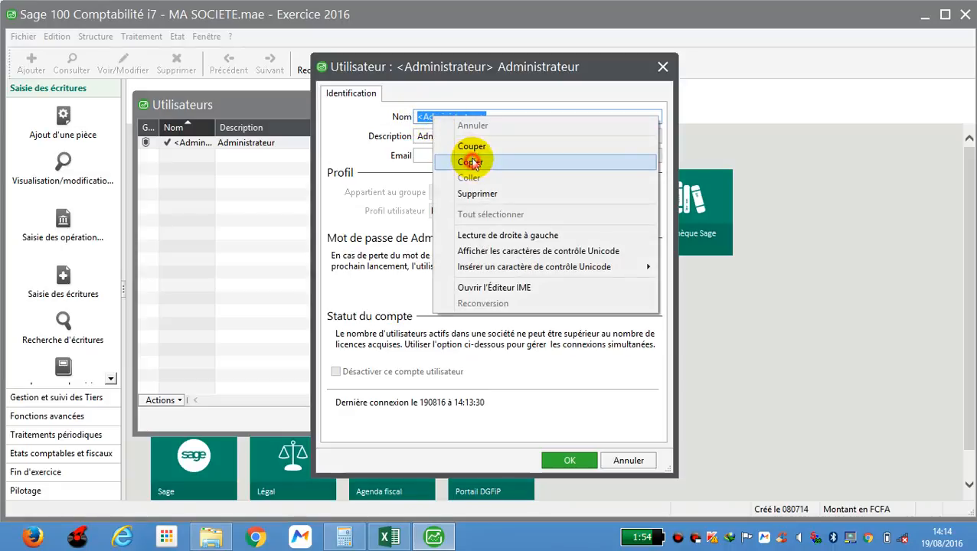
click(465, 161)
- Switch back to the DSF AUTOMATIQUE workbook in Excel and paste <Administrateur> as the Nom d'utilisateur sage
click(390, 537)
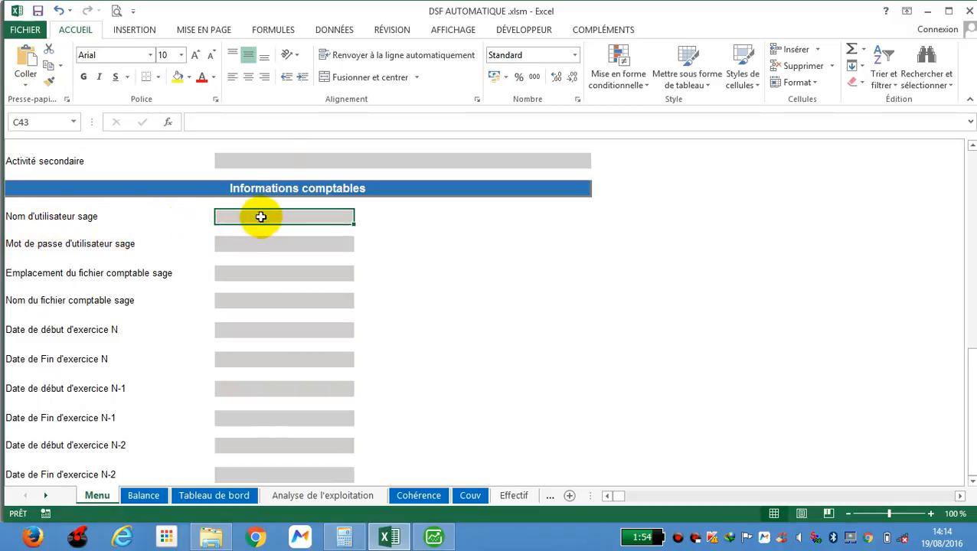
click(221, 121)
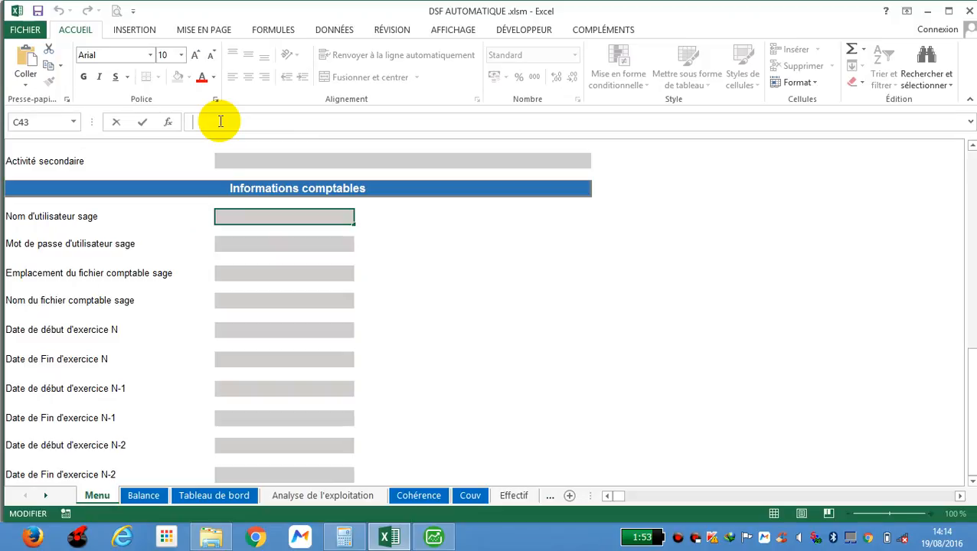
click(26, 52)
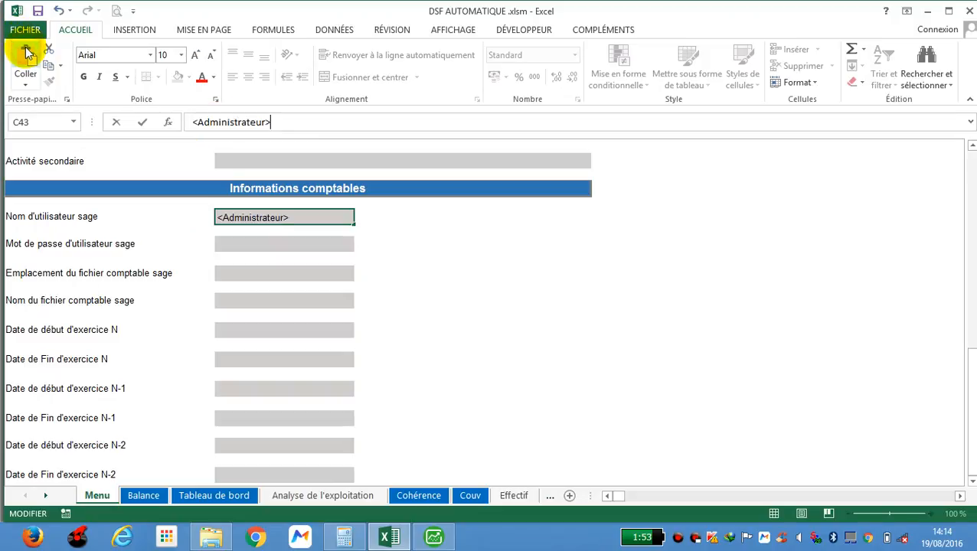
key(Return)
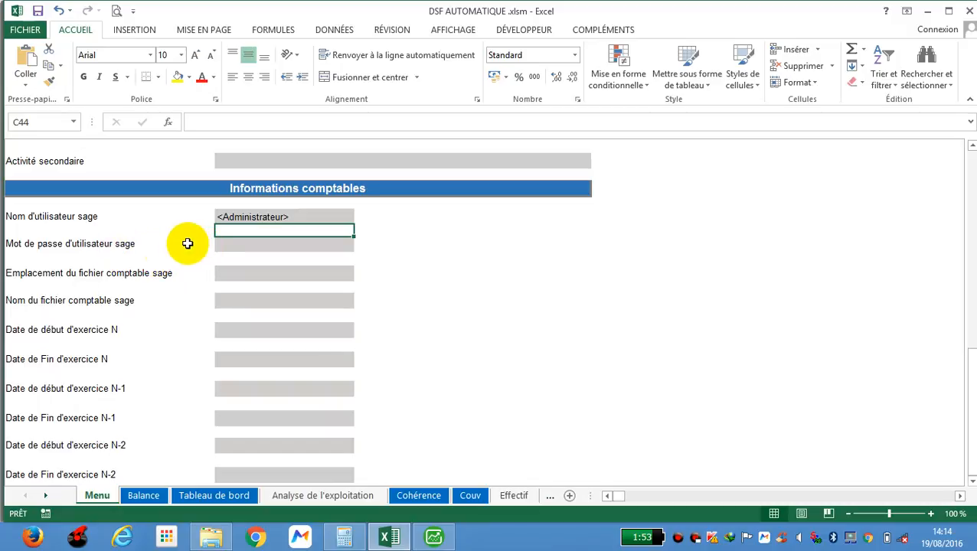
- Leave the Mot de passe d'utilisateur sage field blank and go to the Emplacement du fichier comptable sage field
click(245, 244)
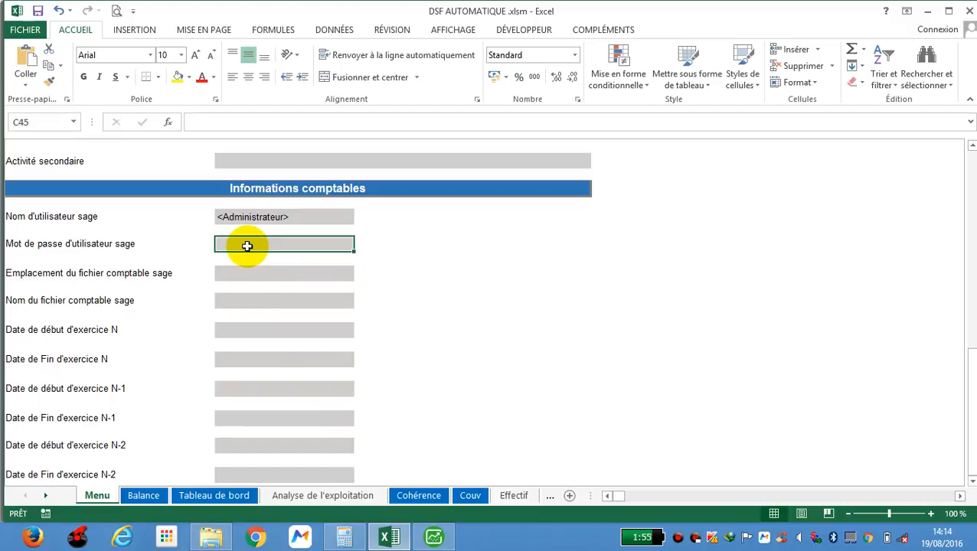
text(DF)
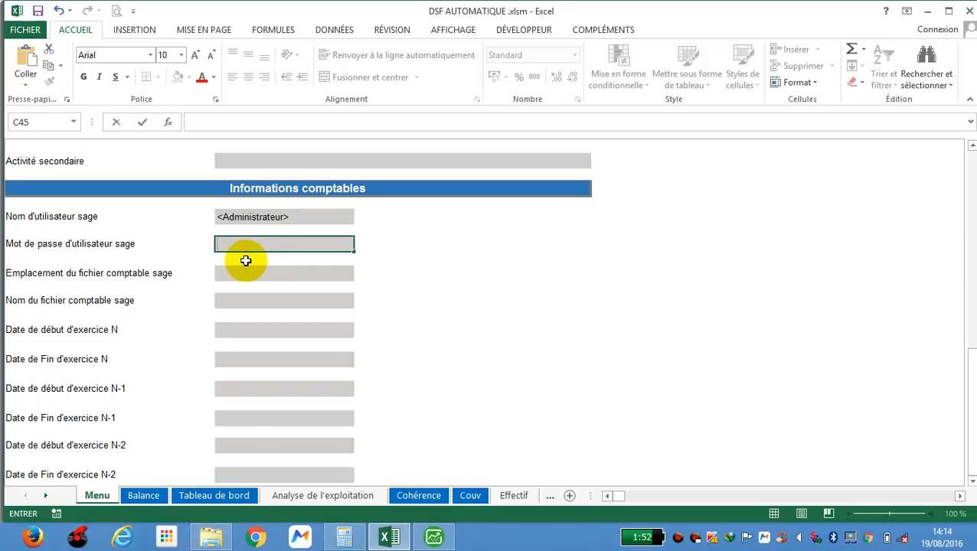
click(225, 274)
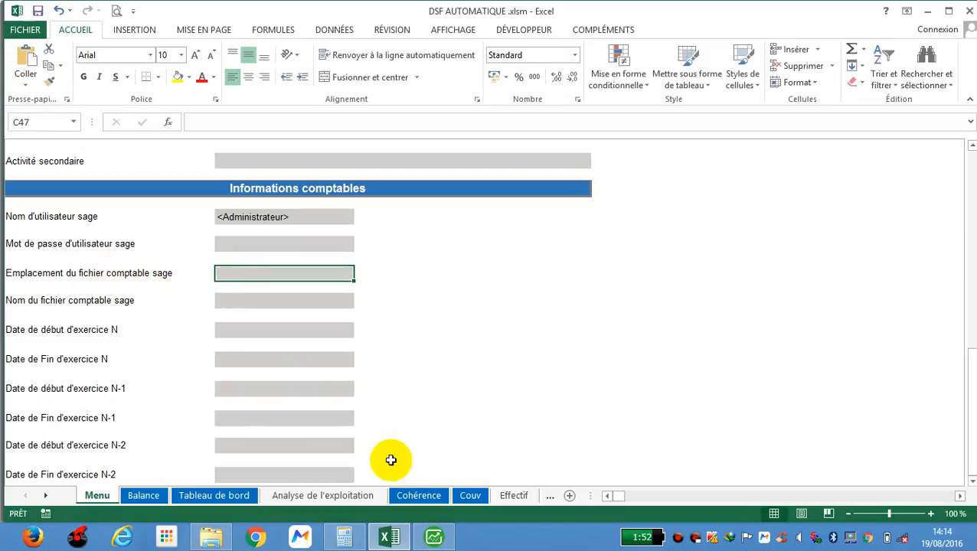
- Switch to Sage 100 Comptabilité, cancel the Administrateur record, close the Utilisateurs list and exit the program
click(433, 537)
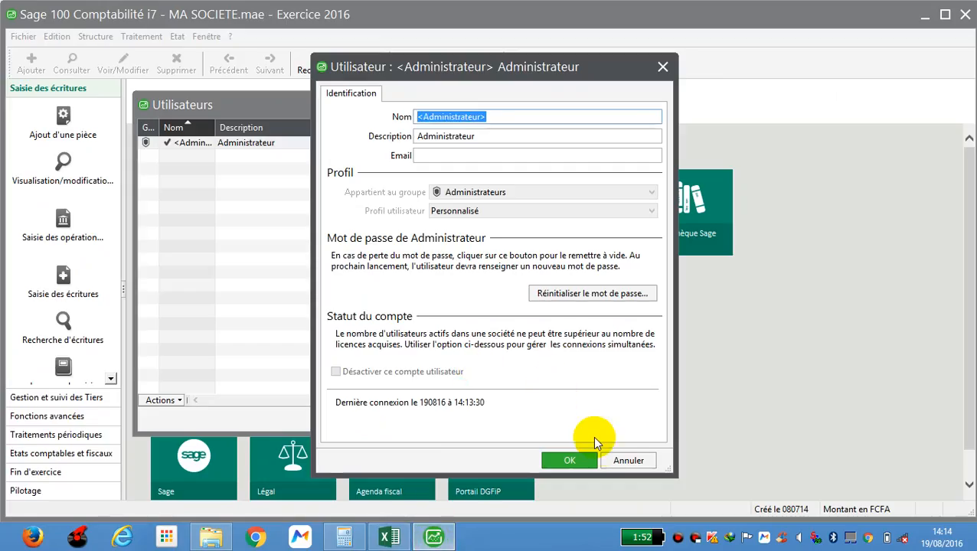
click(622, 461)
click(517, 419)
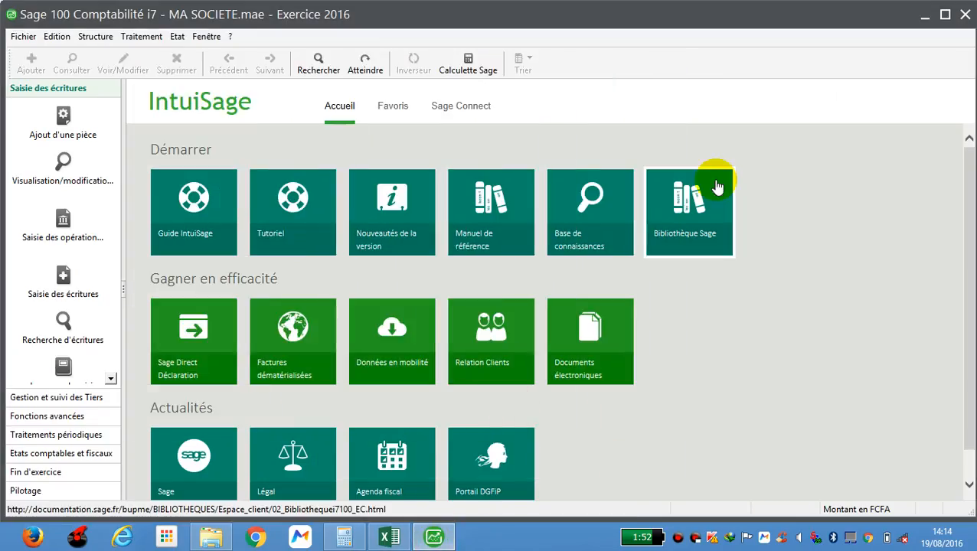
click(964, 17)
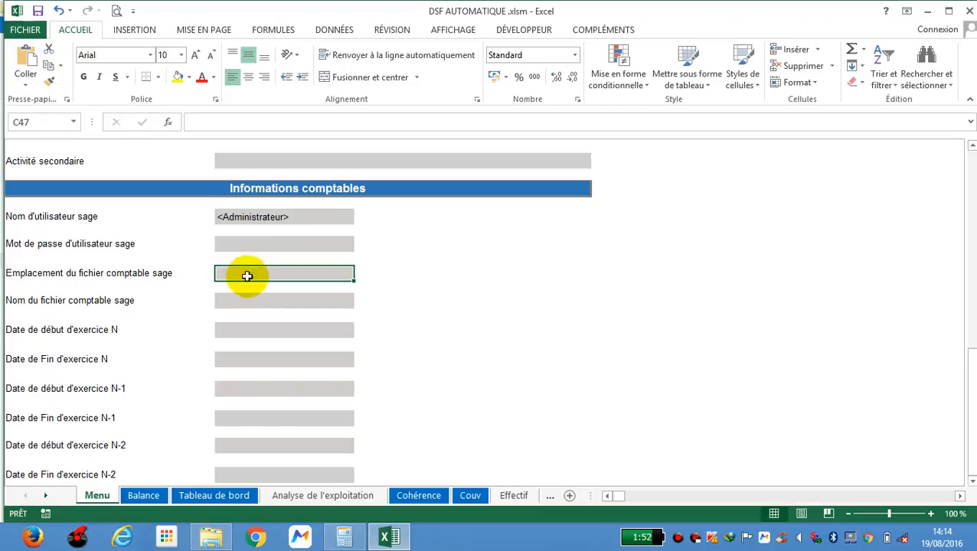
- Switch to File Explorer and view the full path of the DSF NEW folder that holds the accounting file
click(211, 537)
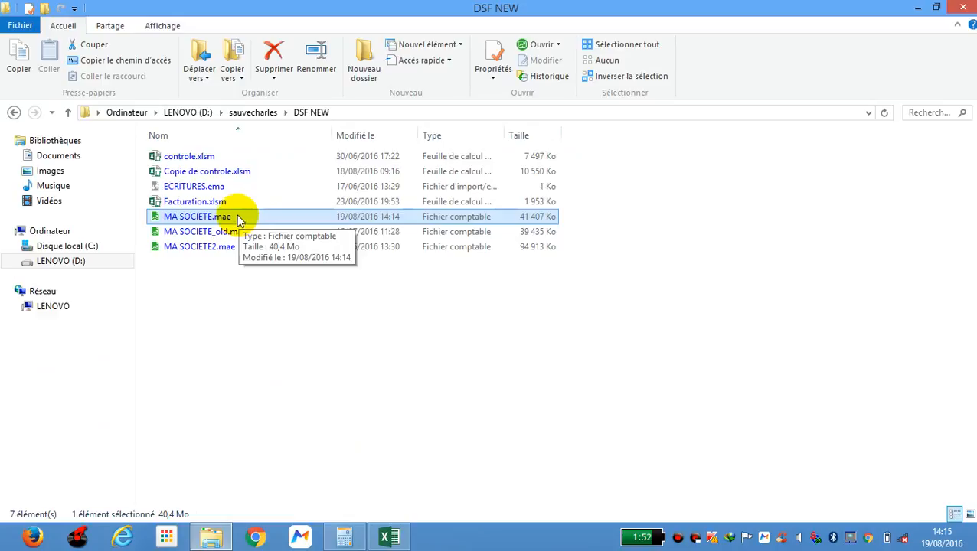
click(356, 112)
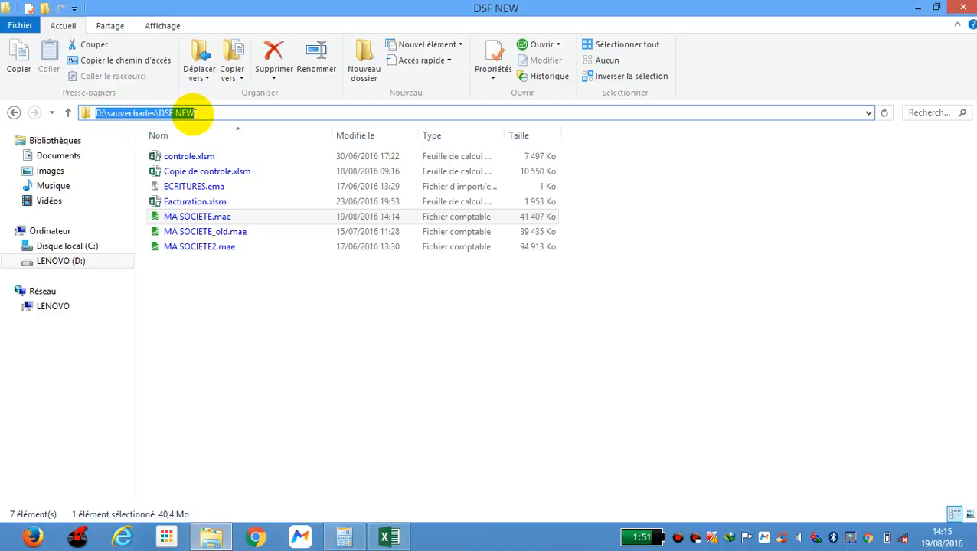
click(214, 285)
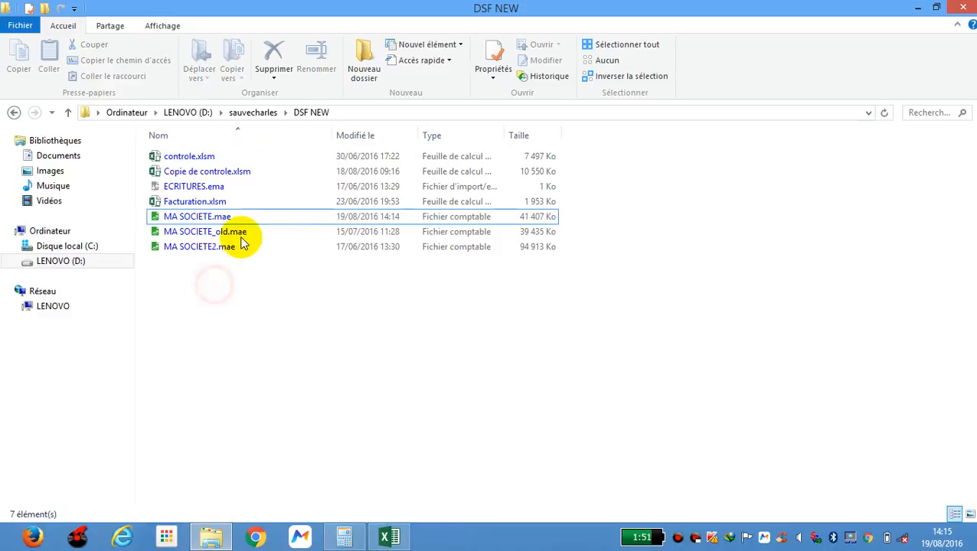
- Display the properties of MA SOCIETE.mae and copy the folder path shown as its Emplacement
click(242, 222)
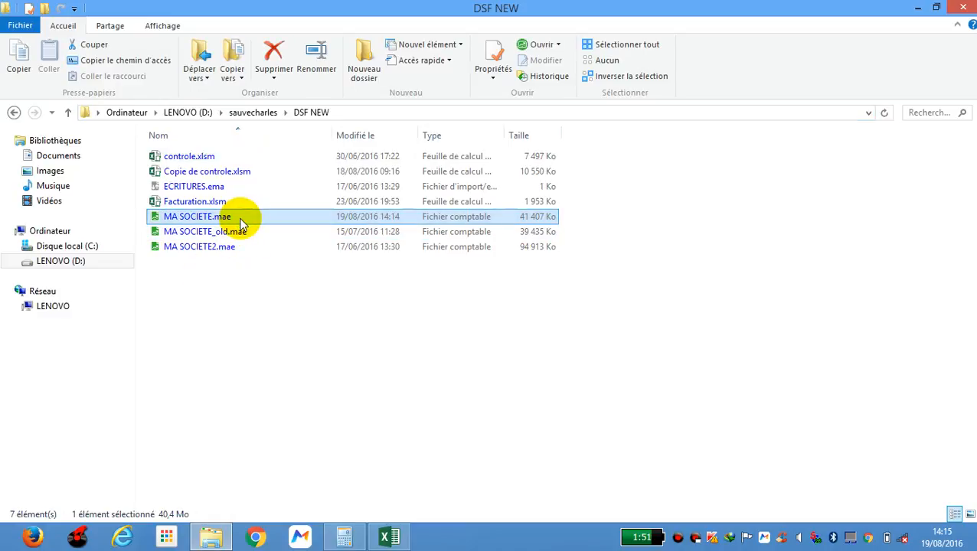
right_click(242, 219)
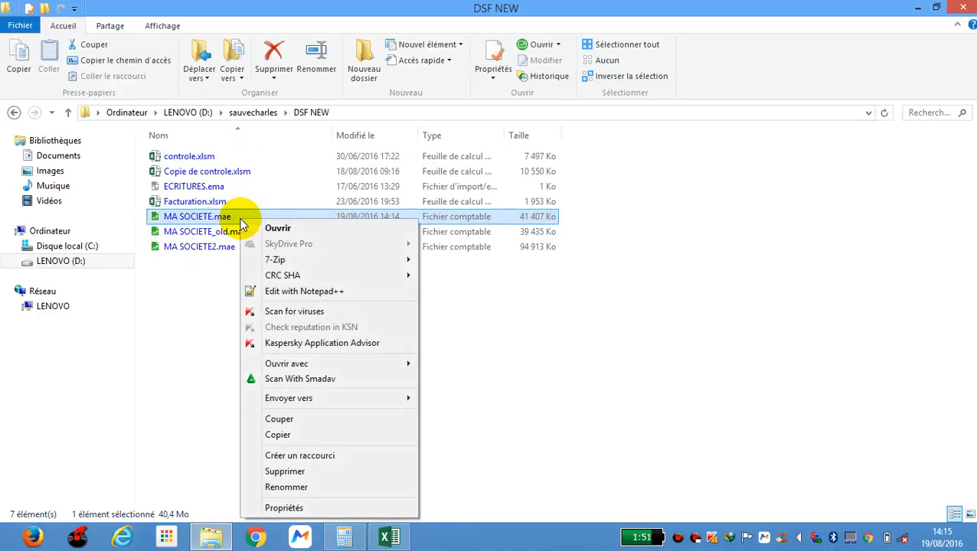
click(299, 509)
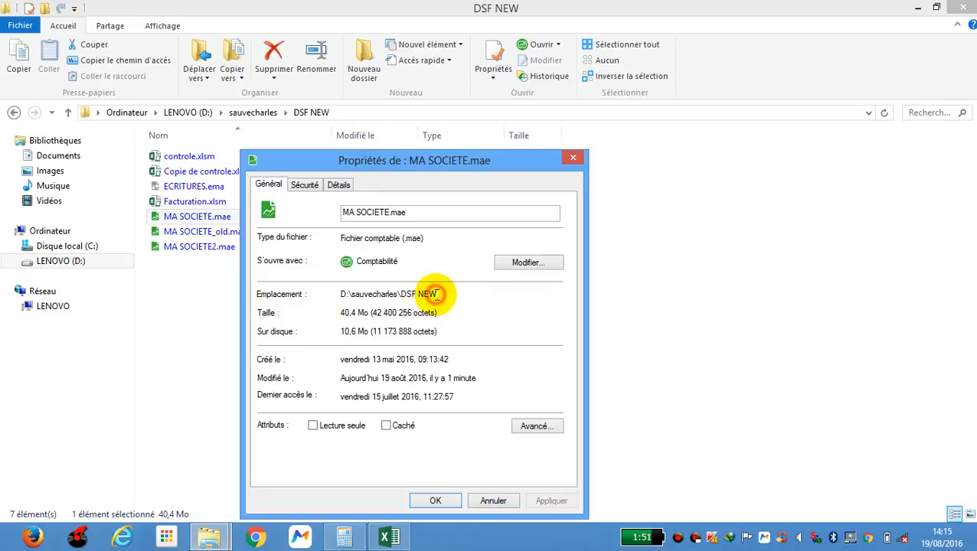
drag(435, 295, 331, 293)
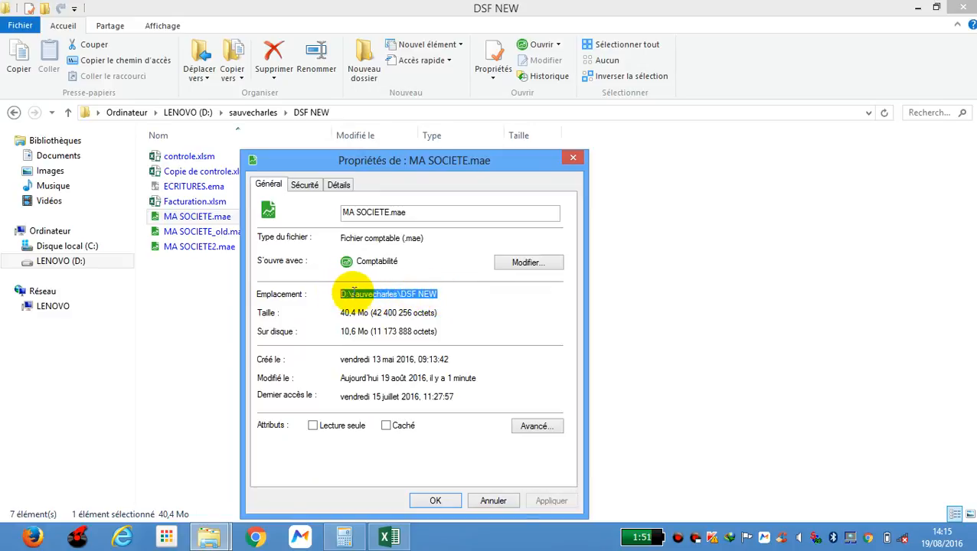
right_click(357, 294)
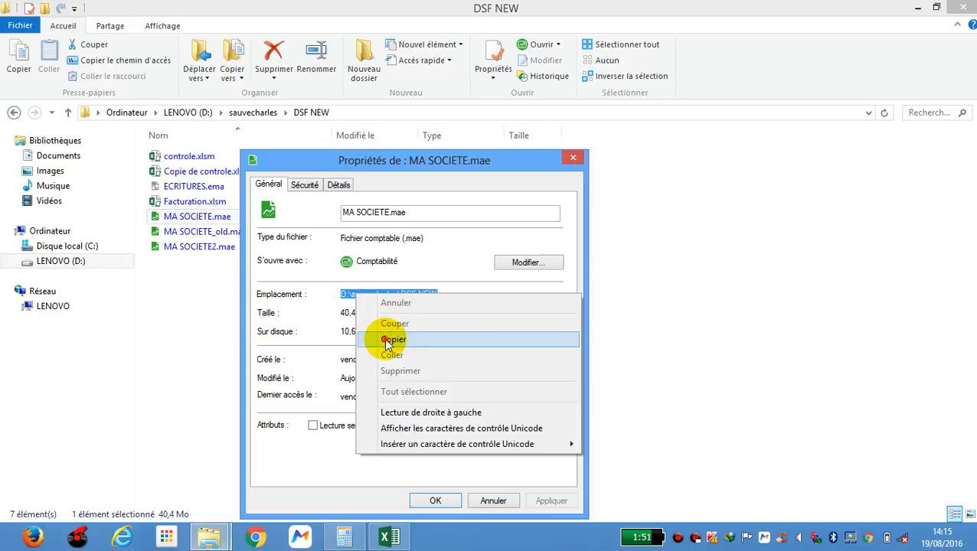
click(389, 340)
- Switch back to the DSF AUTOMATIQUE workbook in Excel and paste the copied folder path as the Emplacement du fichier comptable sage
click(389, 537)
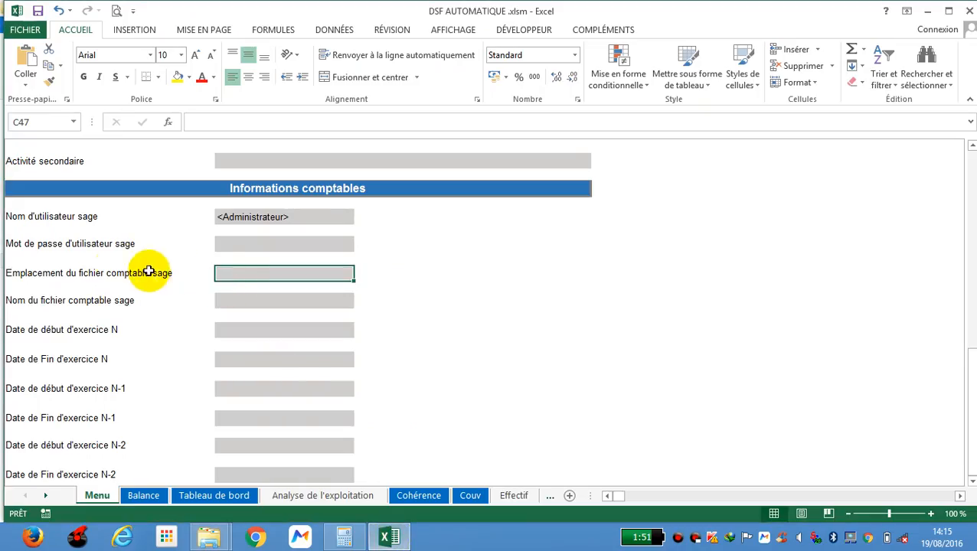
click(218, 120)
click(23, 60)
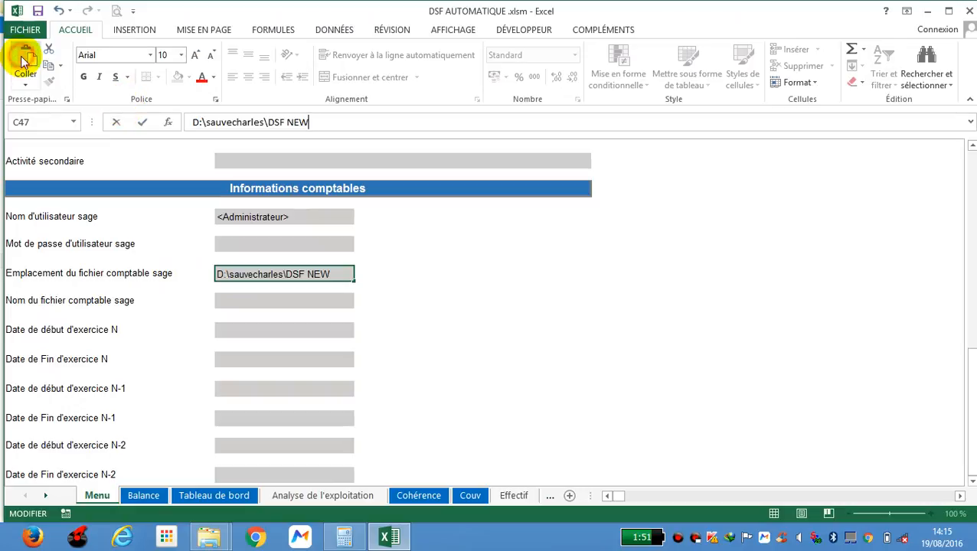
click(433, 227)
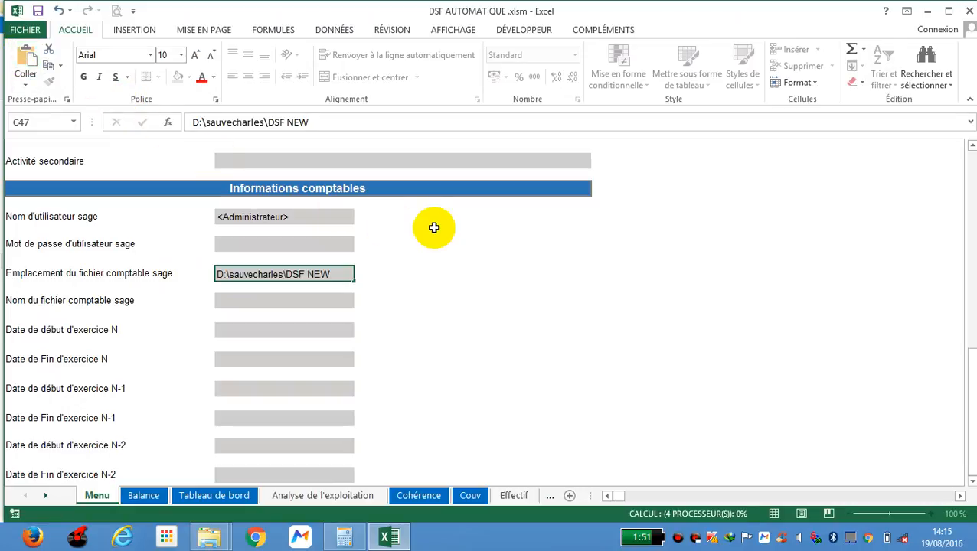
key(Return)
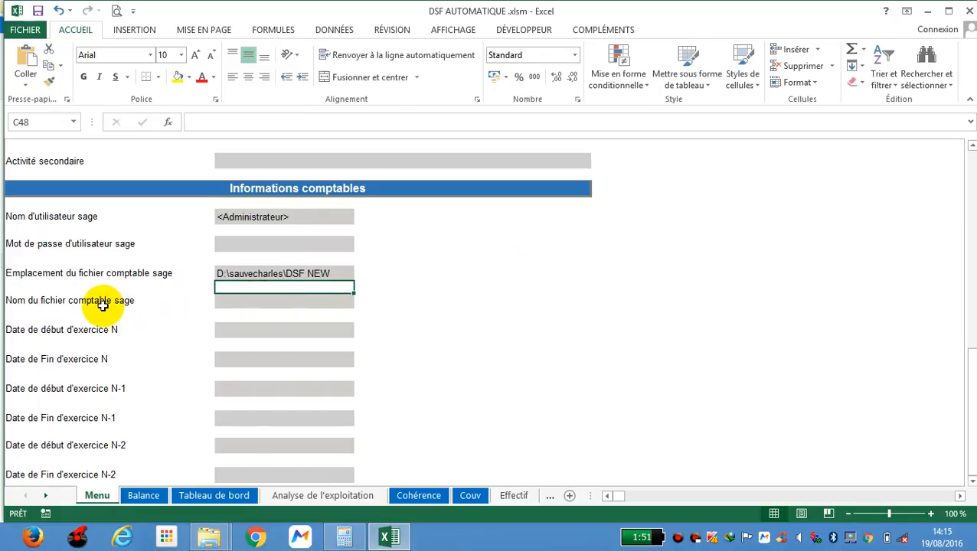
- Go to the Nom du fichier comptable sage field, copy MA SOCIETE without its extension from the file's properties, and close the properties
click(275, 302)
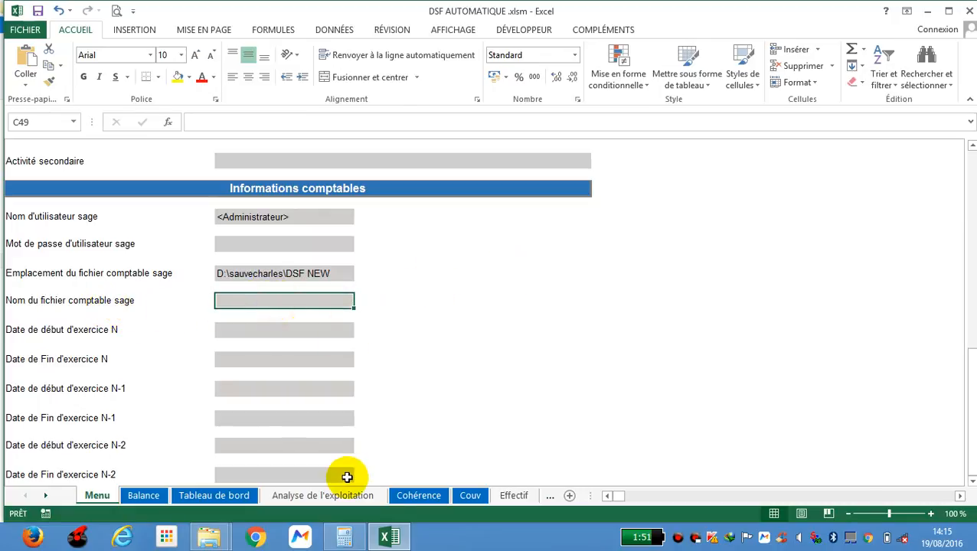
mouse_move(218, 540)
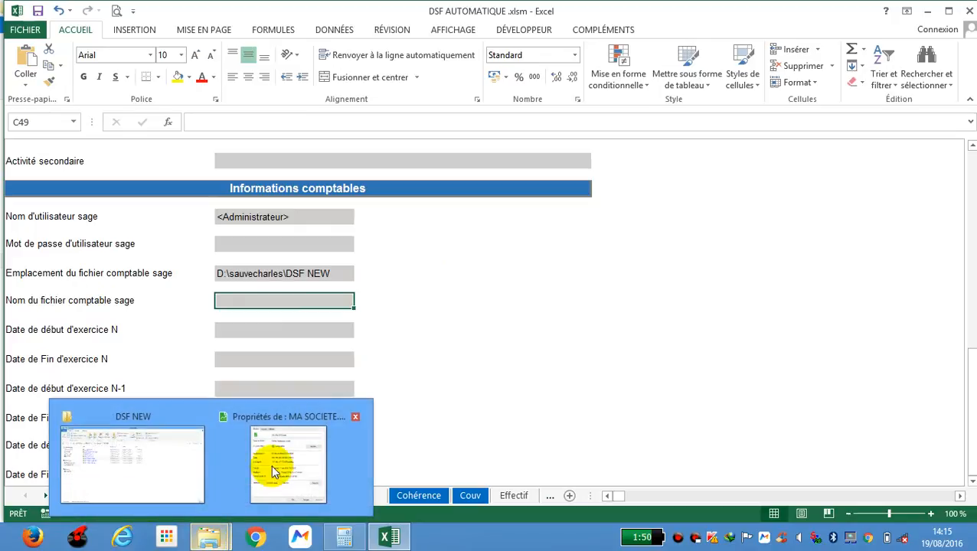
click(280, 461)
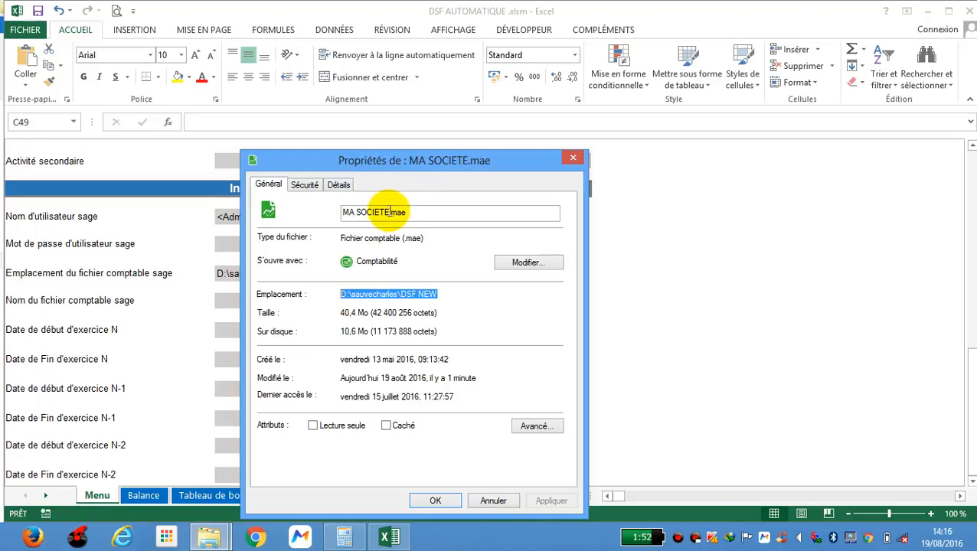
drag(389, 212, 332, 212)
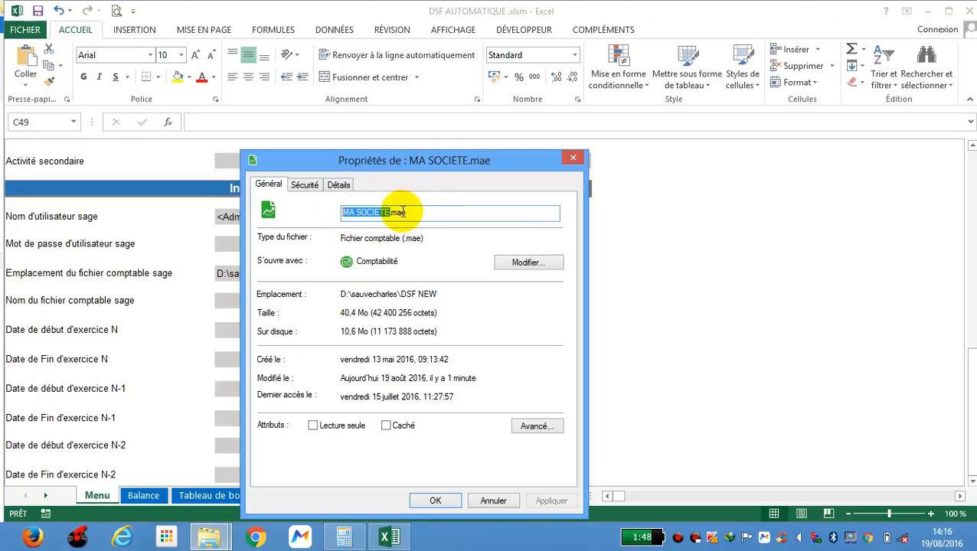
right_click(357, 216)
click(392, 259)
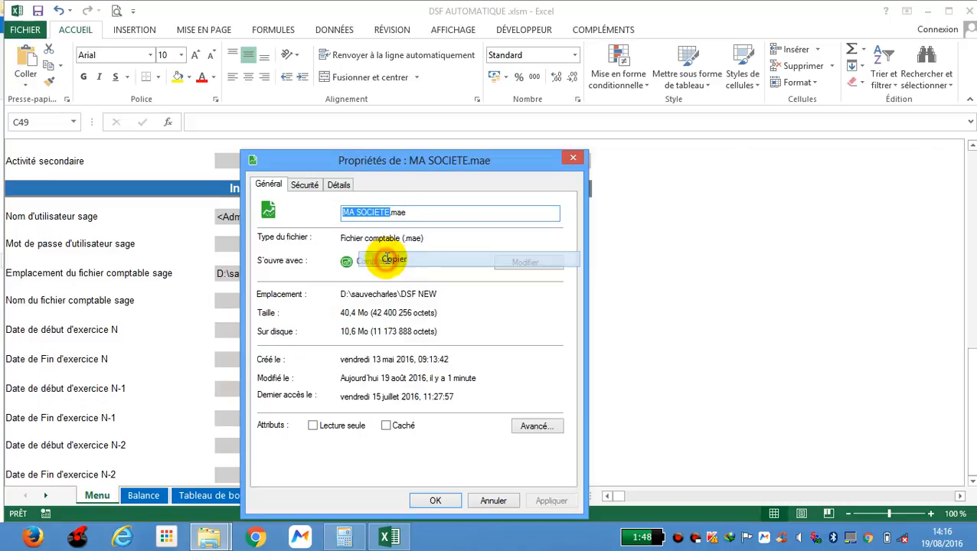
click(435, 501)
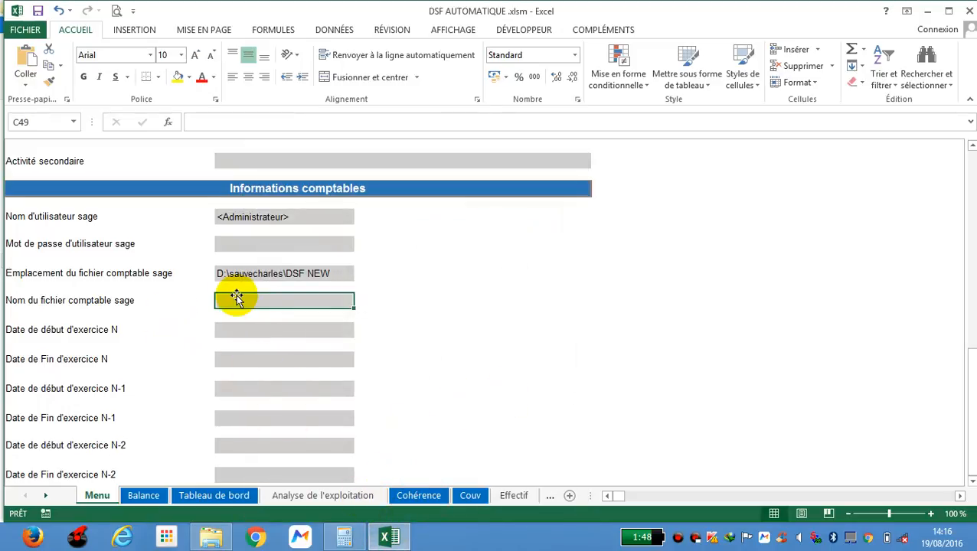
- Paste MA SOCIETE as the Nom du fichier comptable sage
click(234, 120)
click(28, 58)
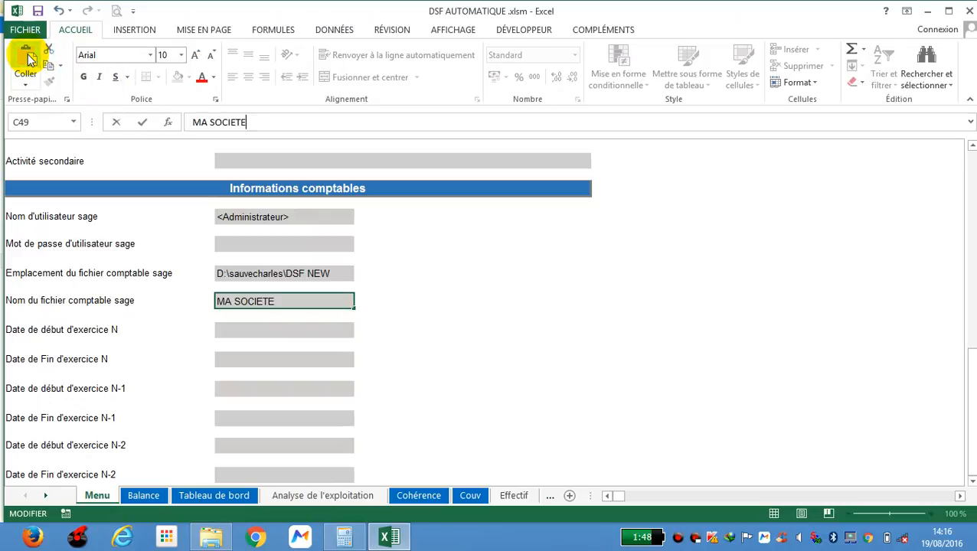
key(Return)
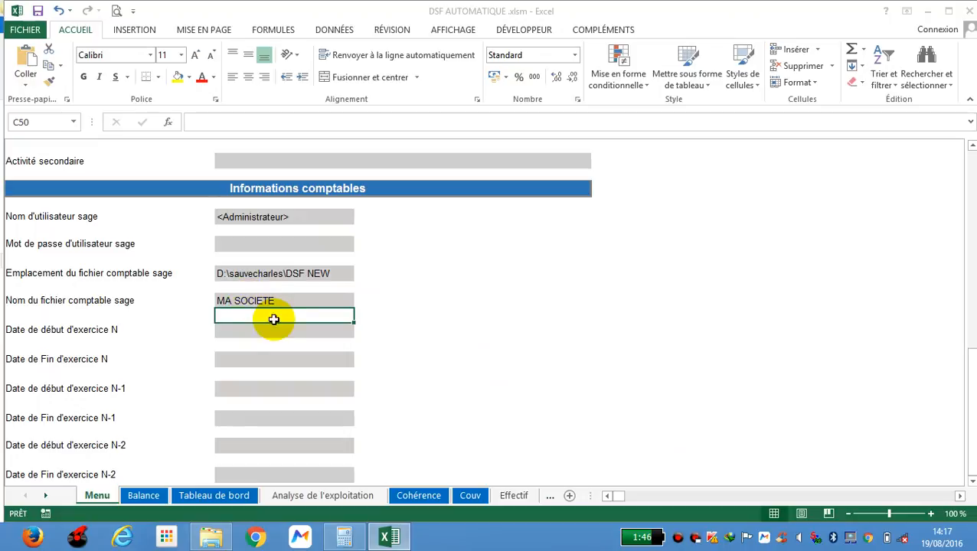
- Select the Date de début d'exercice N field, then reopen MA SOCIETE.mae in Sage 100 Comptabilité as <Administrateur> with an empty password
click(230, 330)
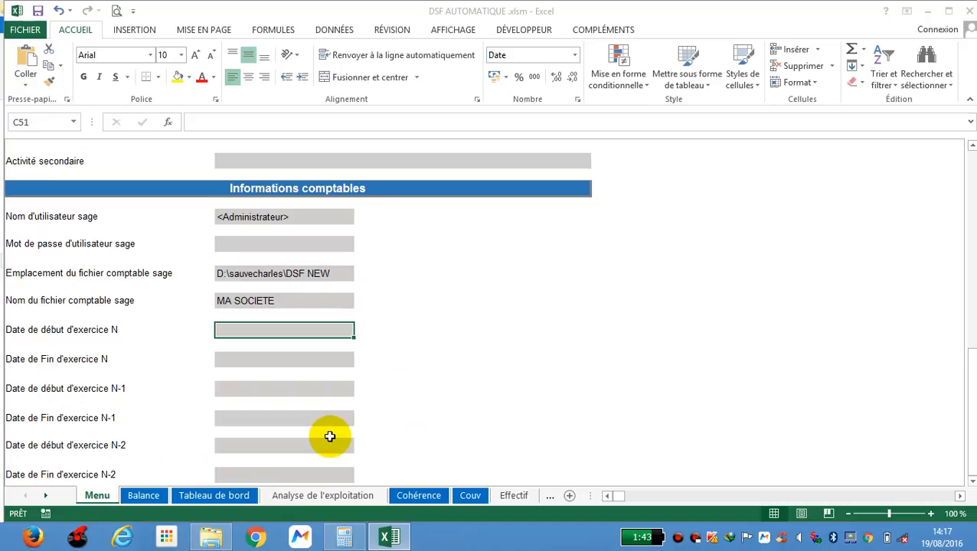
click(212, 536)
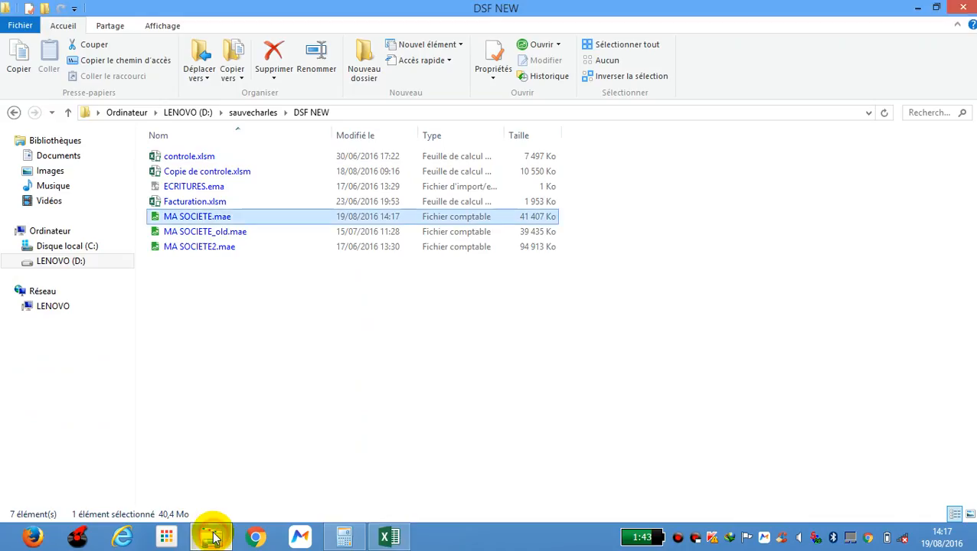
double_click(246, 217)
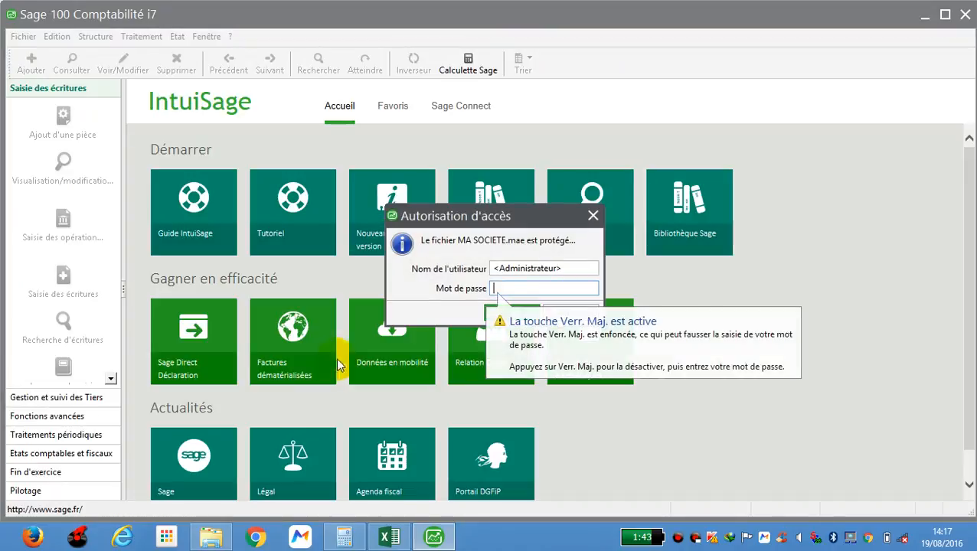
click(496, 311)
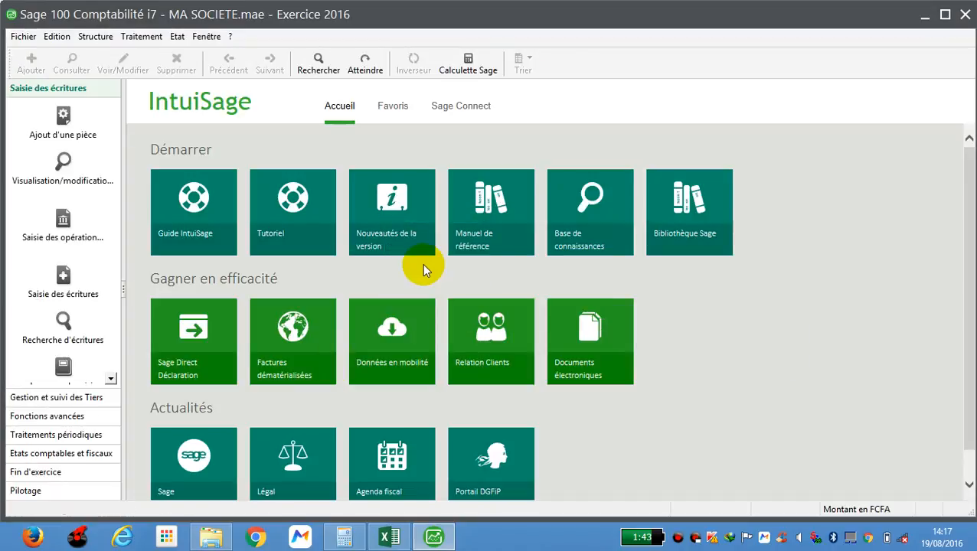
- Open the Exercices list in the Paramètres société and check the start and end dates of the fiscal years
click(20, 38)
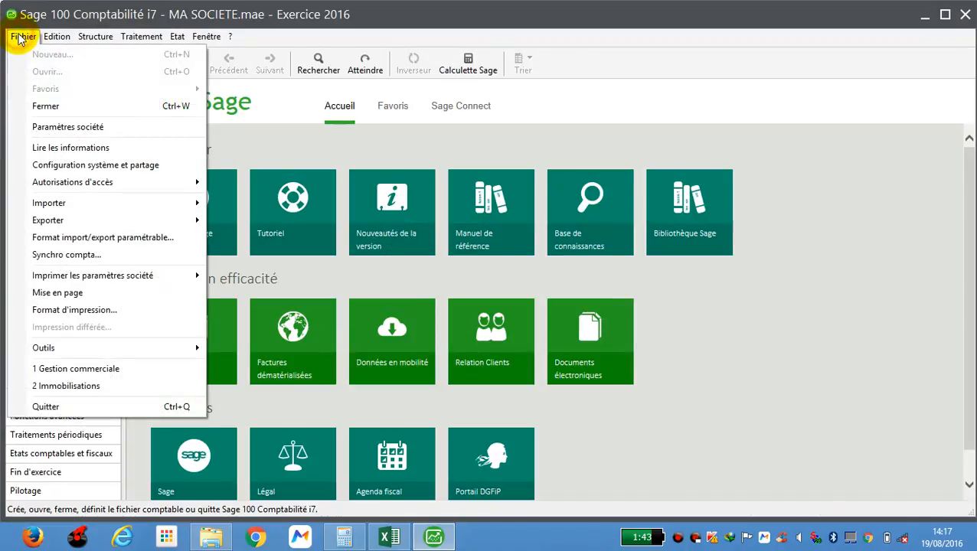
click(68, 128)
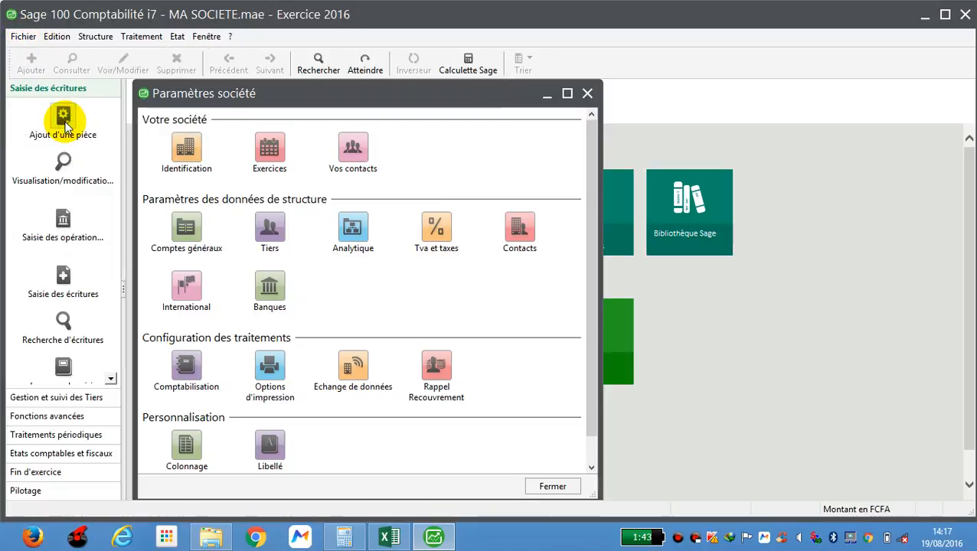
click(274, 157)
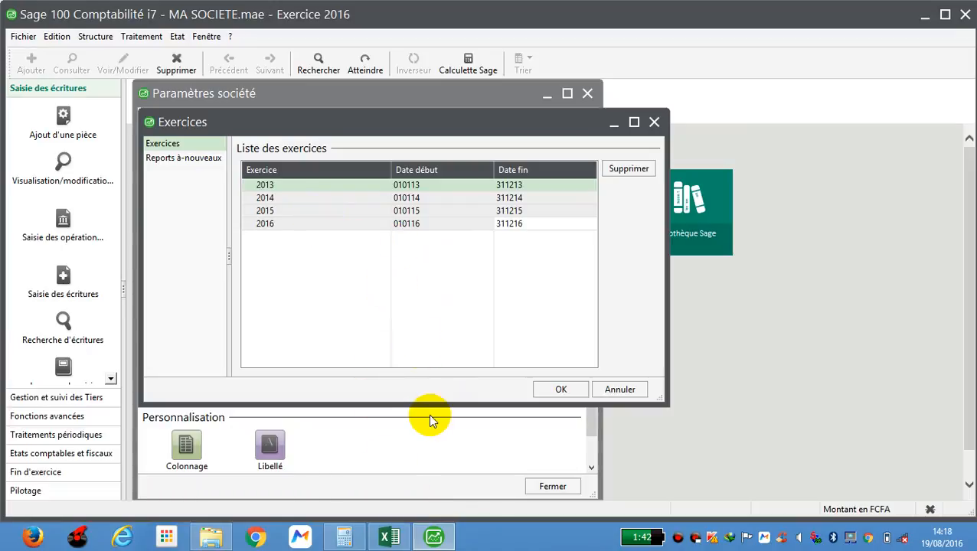
- Switch back to the DSF AUTOMATIQUE workbook in Excel and enter 01/01/2015 as the Date de début d'exercice N
click(390, 537)
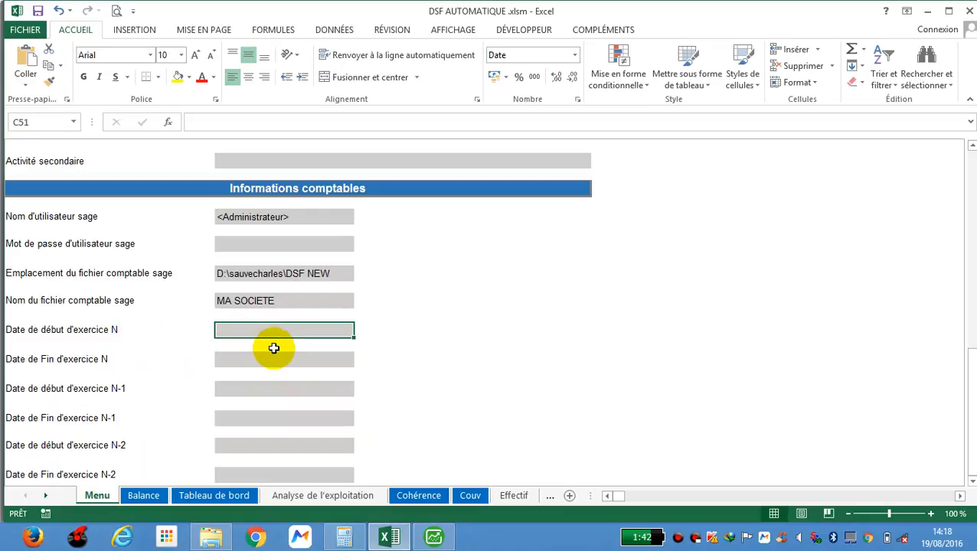
text(01/)
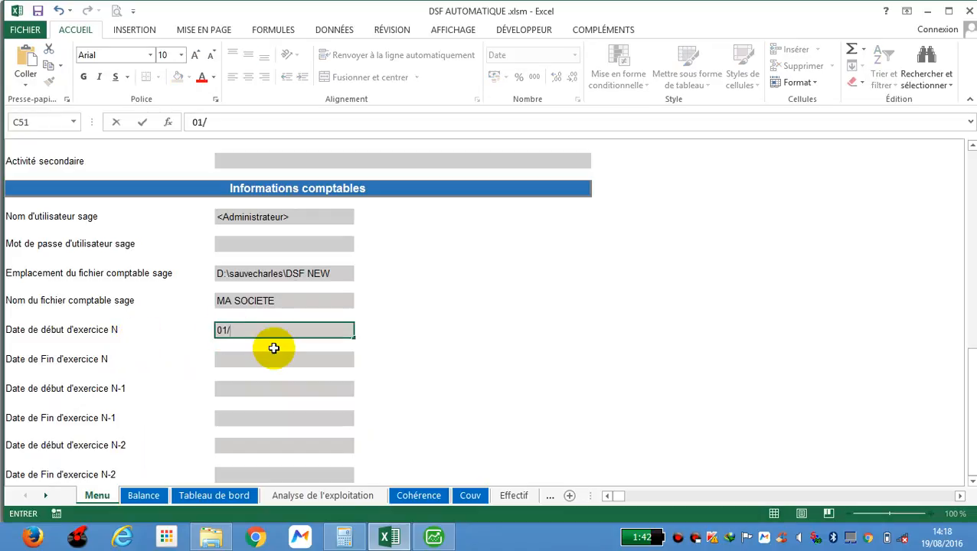
text(01/2015)
key(Return)
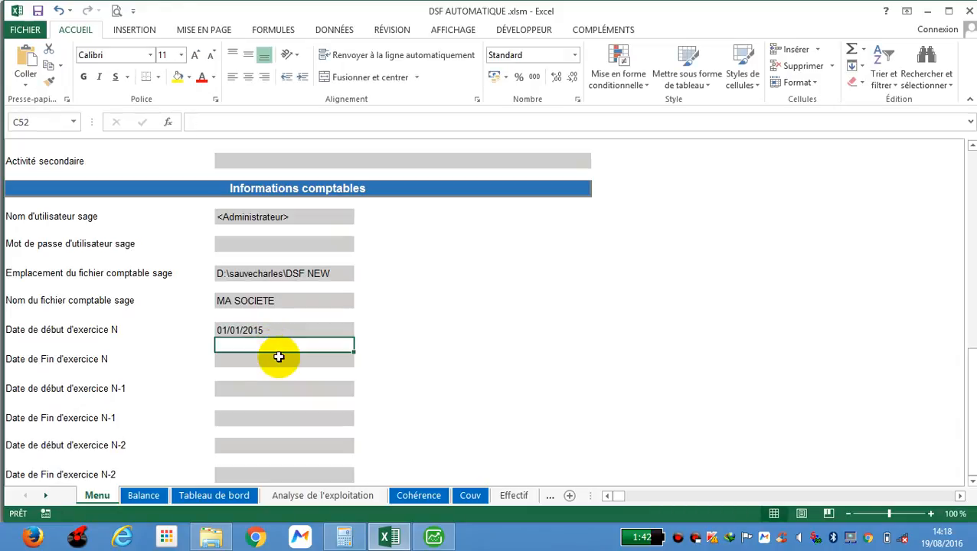
- Check the fiscal-year end date in Sage 100 Comptabilité, then enter 31/12/2015 as the Date de Fin d'exercice N in Excel
click(252, 358)
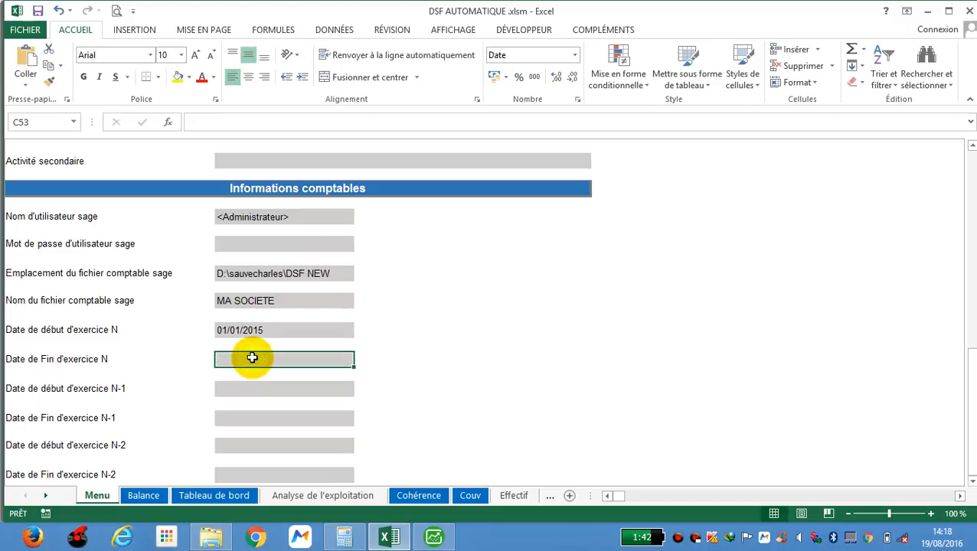
click(434, 537)
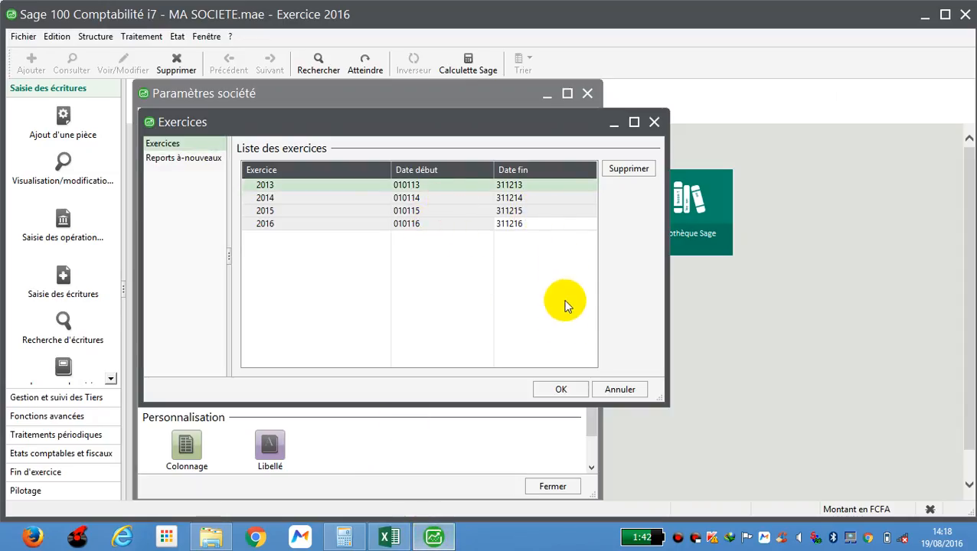
click(389, 536)
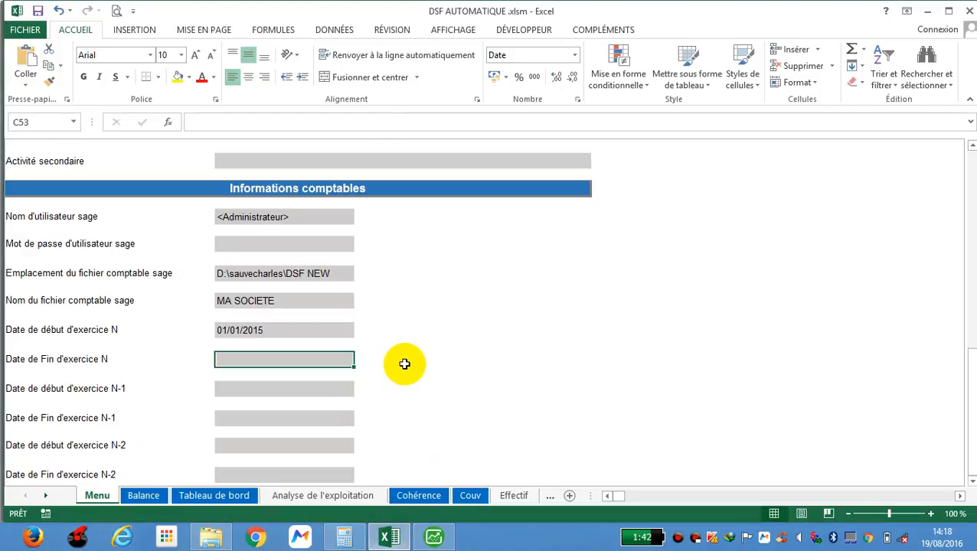
text(31/)
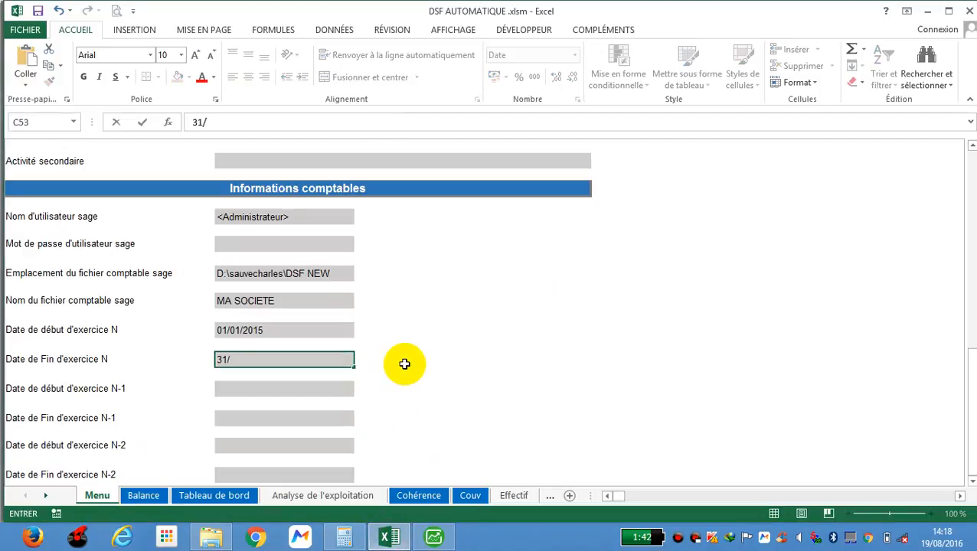
text(12/2015)
key(Return)
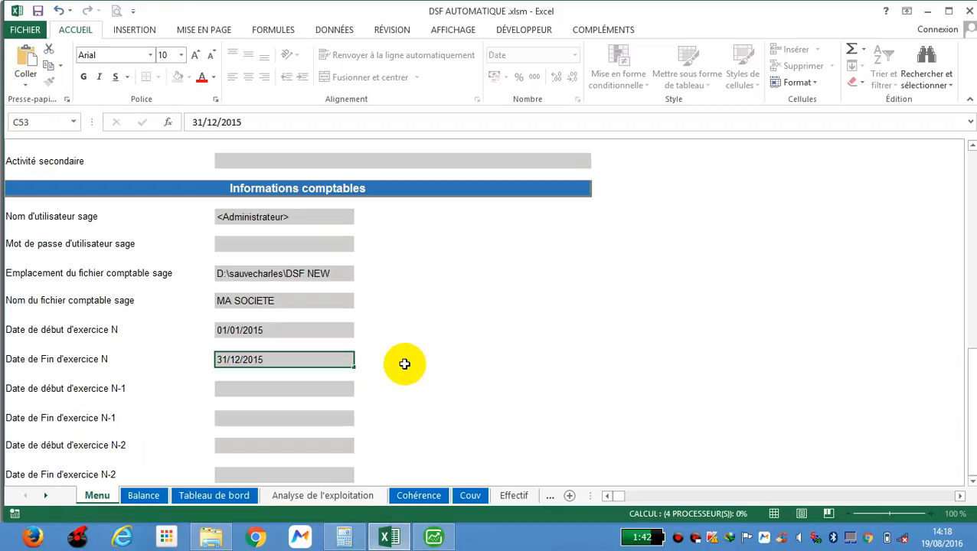
- Set the start and end dates of exercice N-1 to 01/01/2014 and 31/12/2014
click(237, 390)
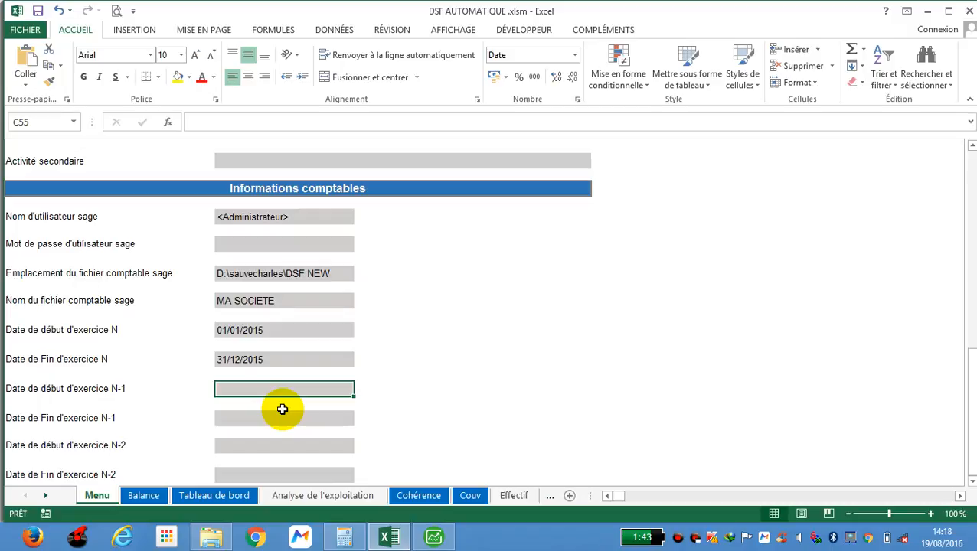
text(01/0)
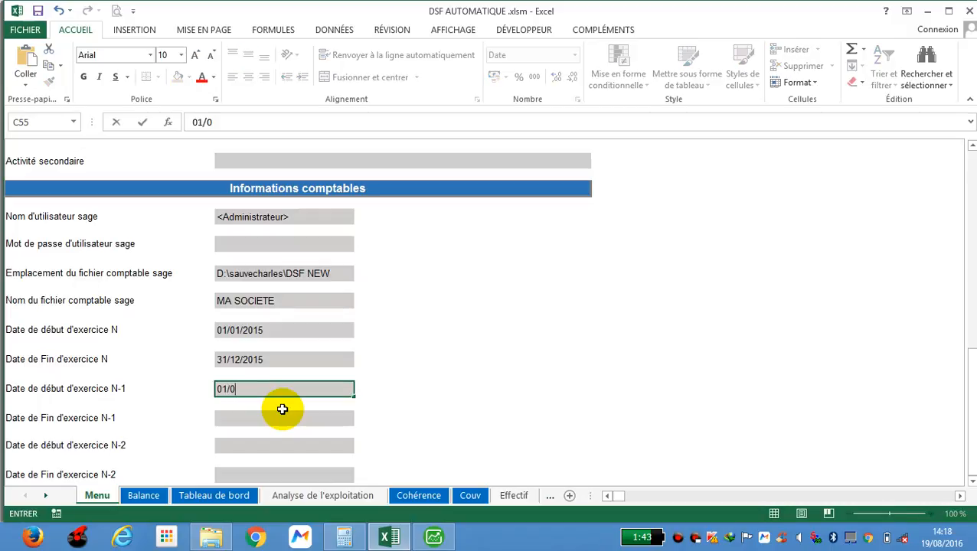
text(1/2014)
key(Return)
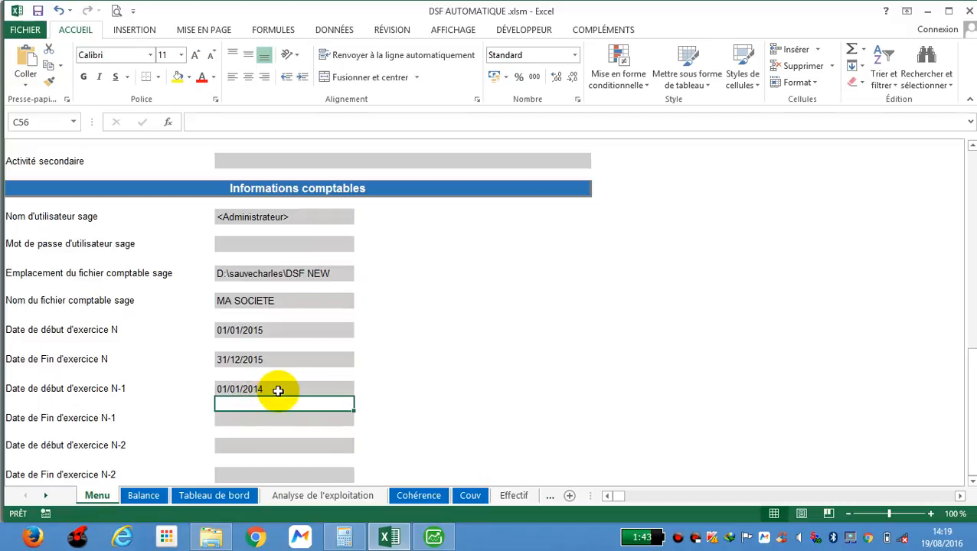
click(246, 415)
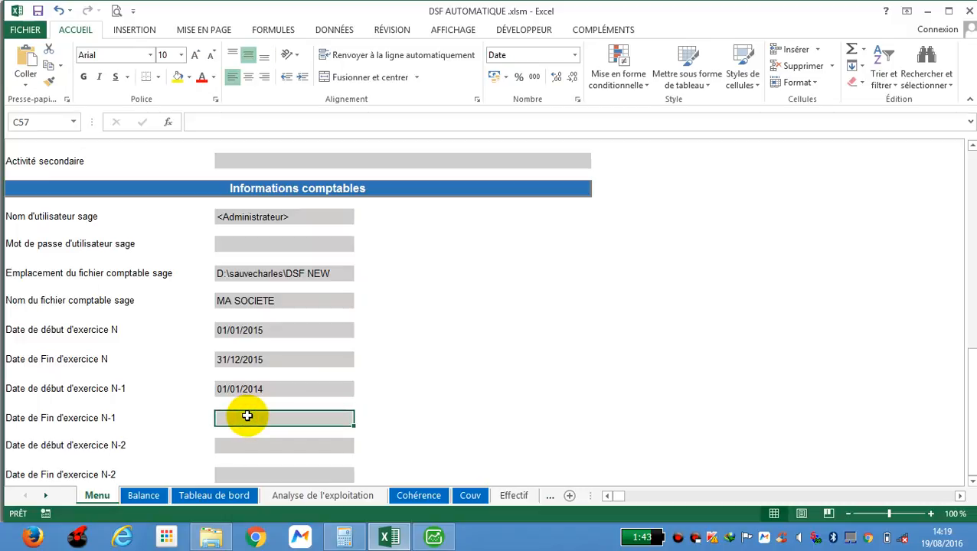
text(31/12)
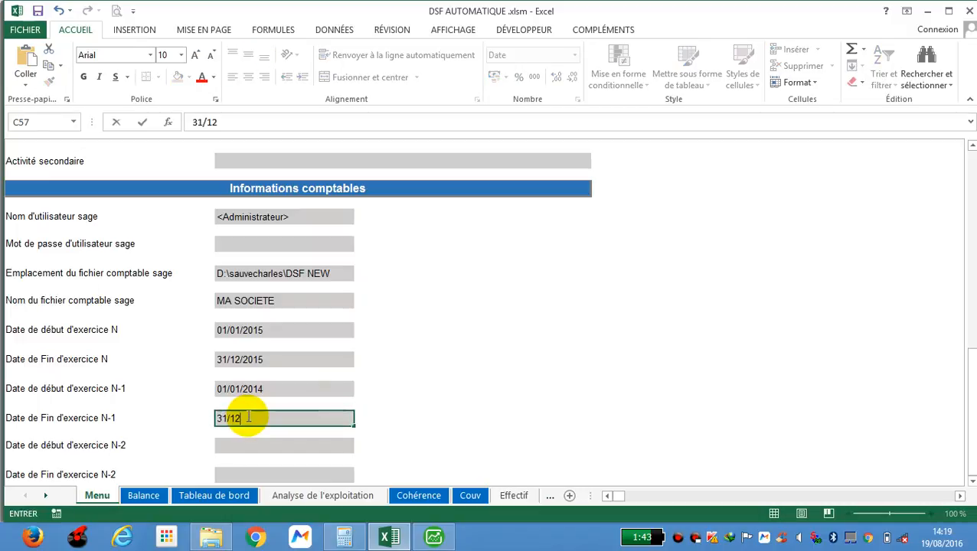
text(/2014)
key(Return)
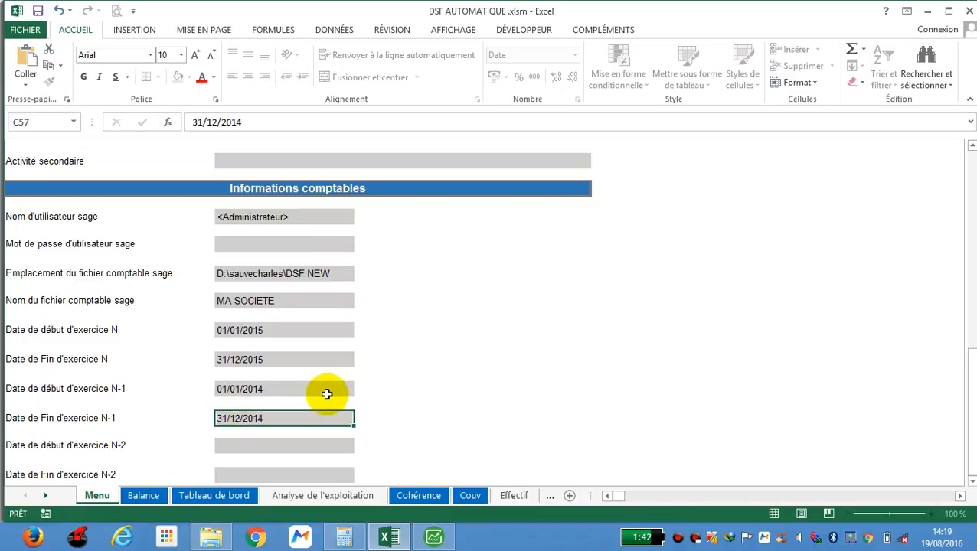
- Set the start and end dates of exercice N-2 to 01/01/2013 and 31/12/2013
click(266, 445)
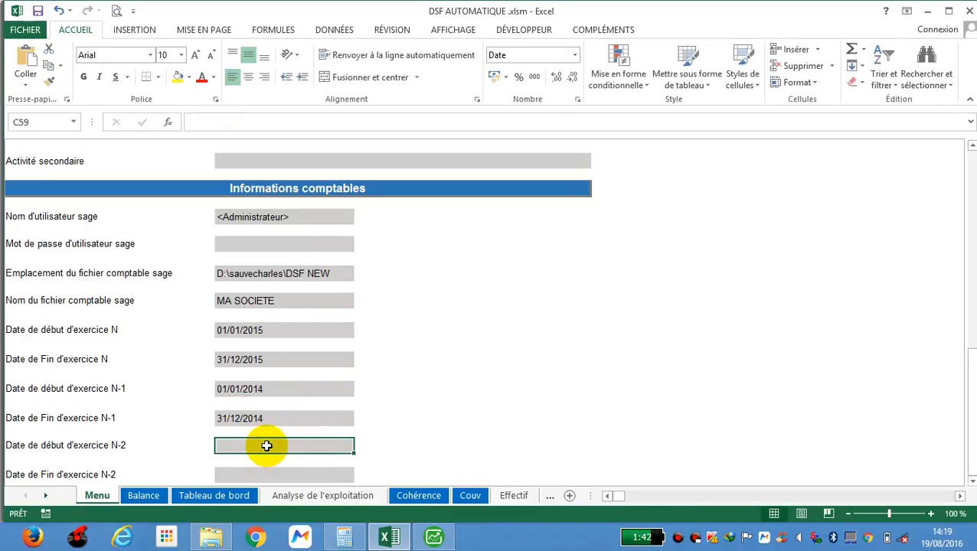
text(01/01)
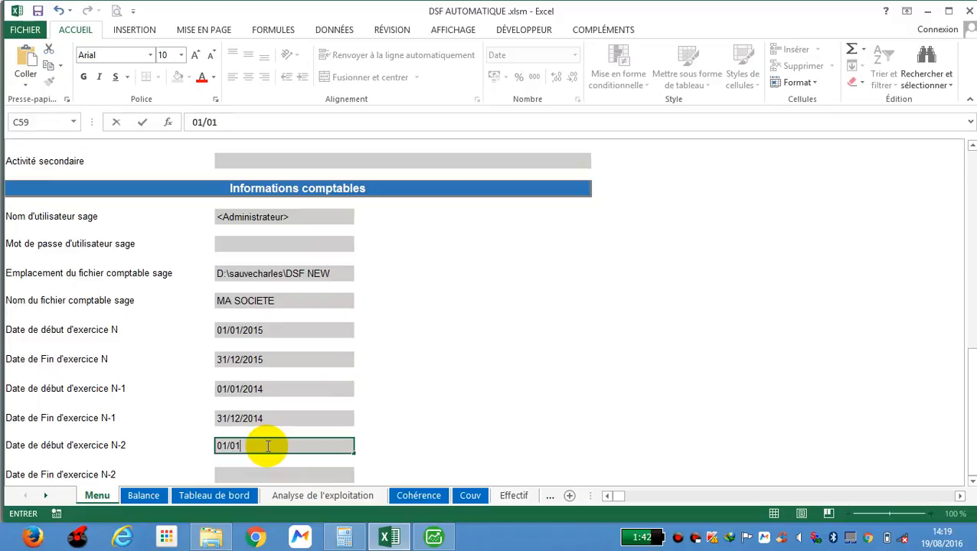
text(/2013)
key(Return)
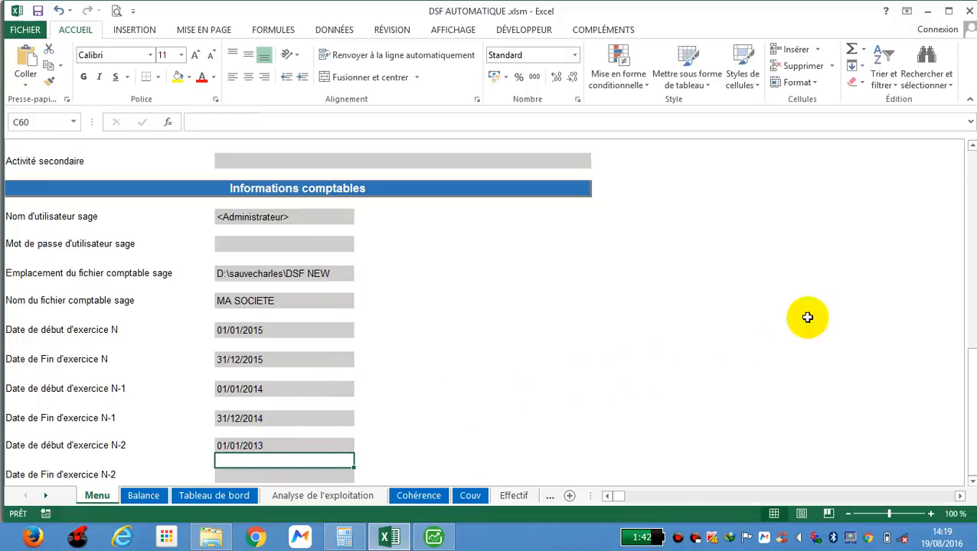
drag(970, 366, 970, 368)
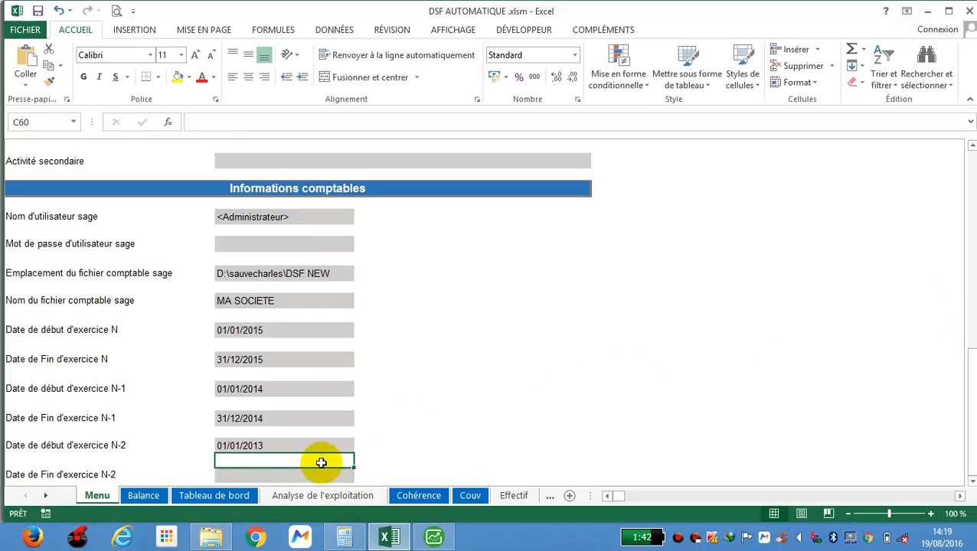
click(290, 476)
text(31)
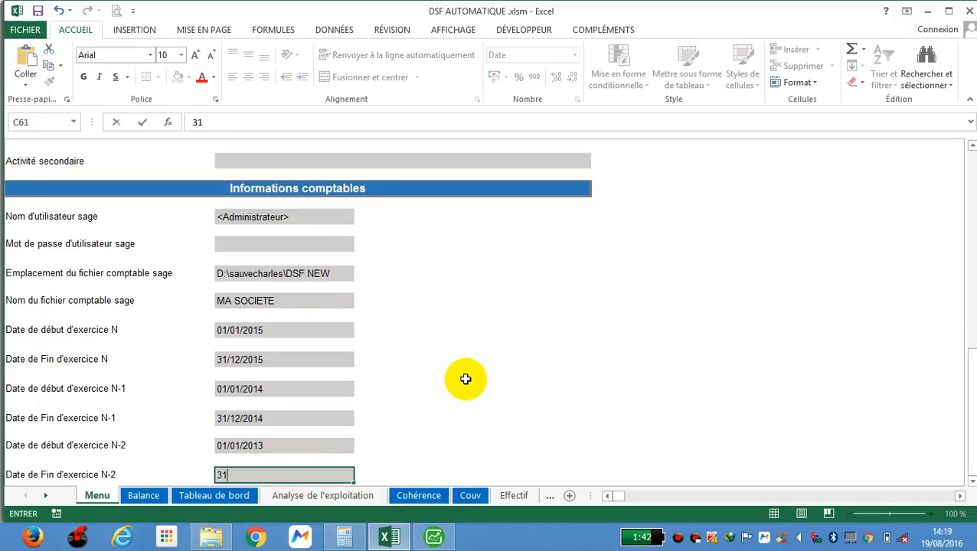
text(/12/2013)
key(Return)
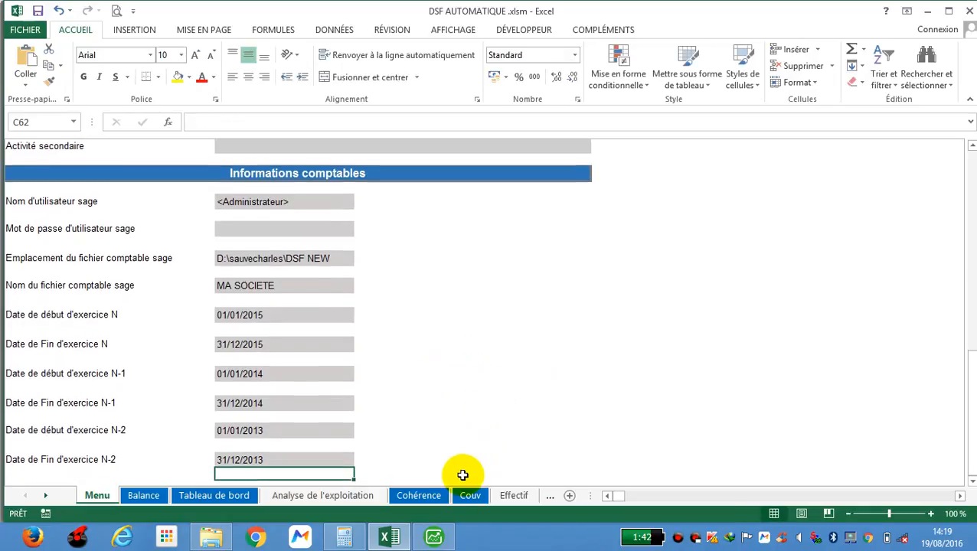
- Switch to Sage 100 Comptabilité, cancel the Exercices list, close the Paramètres société and quit Sage
click(434, 537)
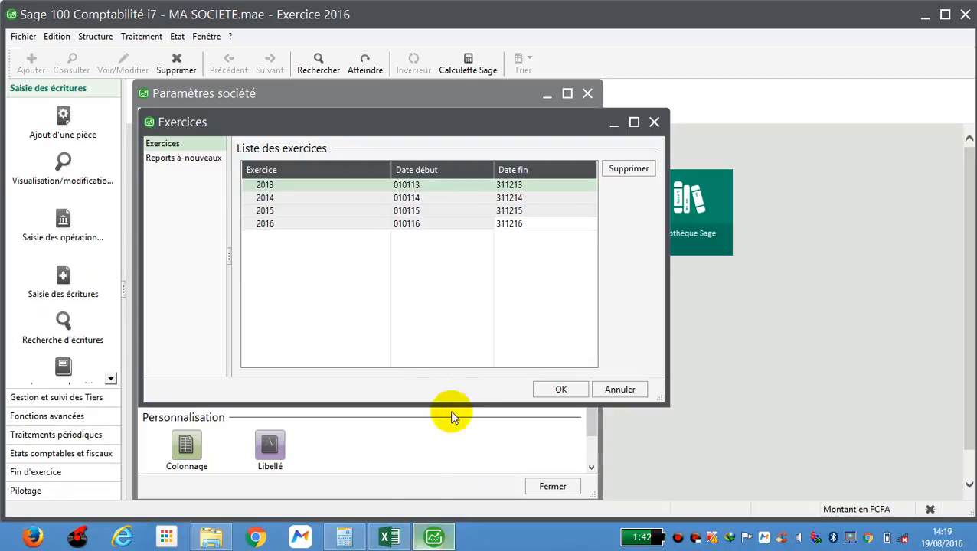
click(617, 389)
click(589, 93)
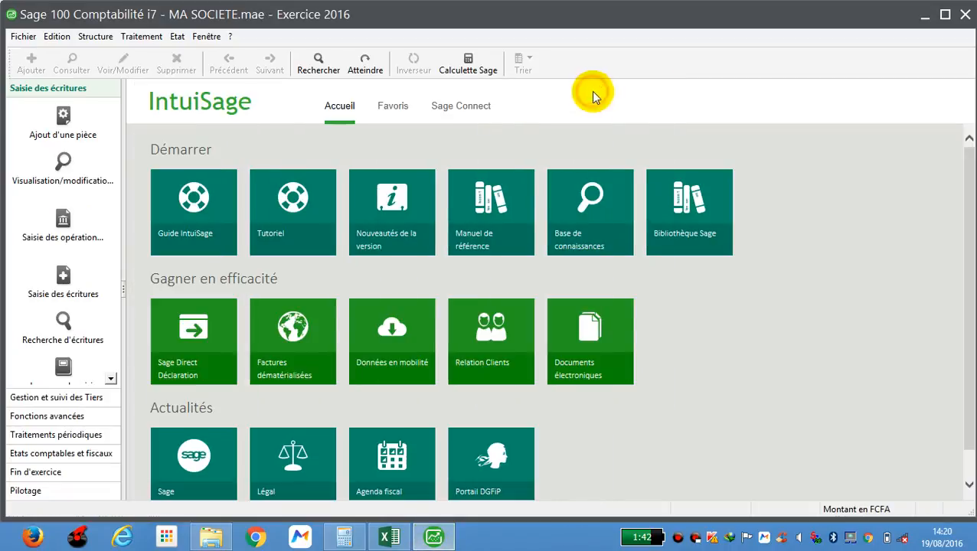
click(965, 14)
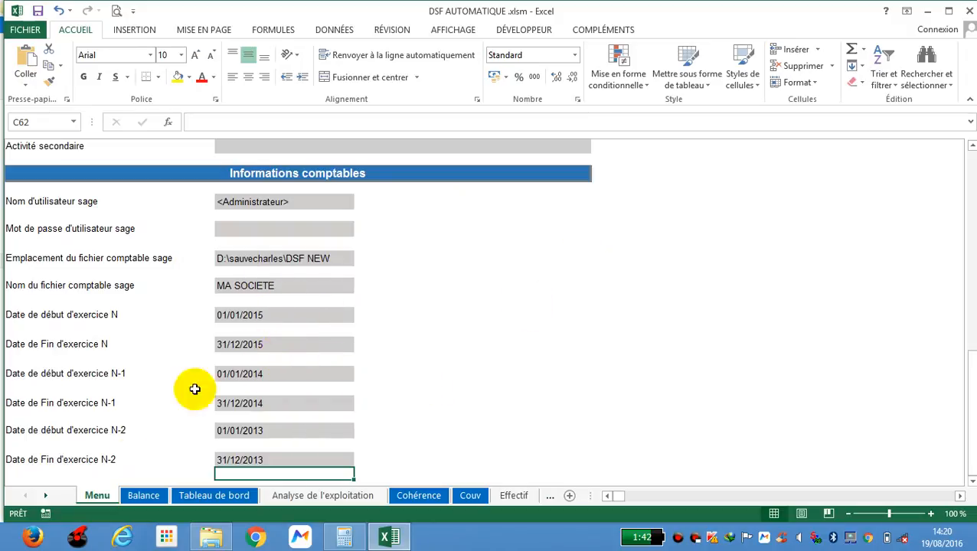
- Go to the Balance sheet and run Mise à jour to load the account movements from the Sage file
click(144, 500)
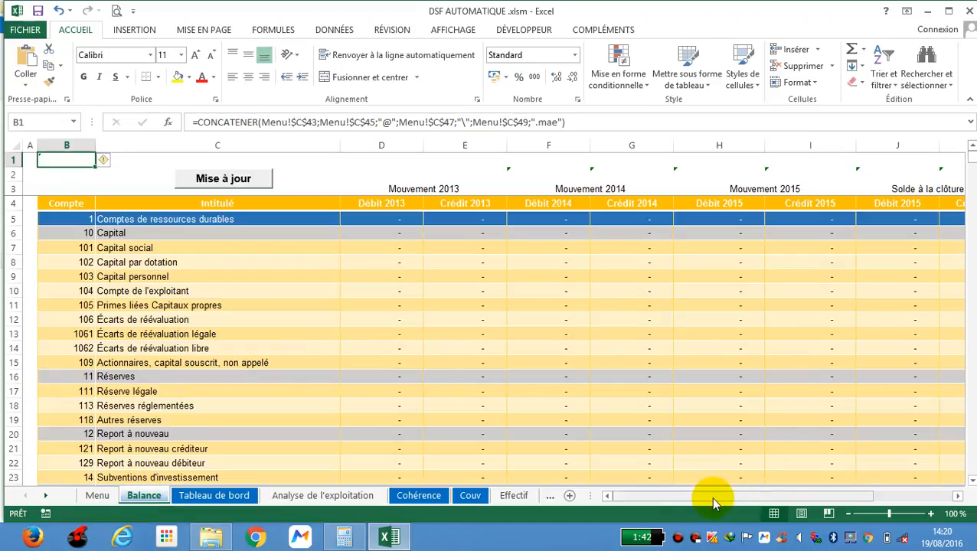
mouse_move(712, 497)
mouse_down()
mouse_move(768, 500)
mouse_move(719, 497)
mouse_up()
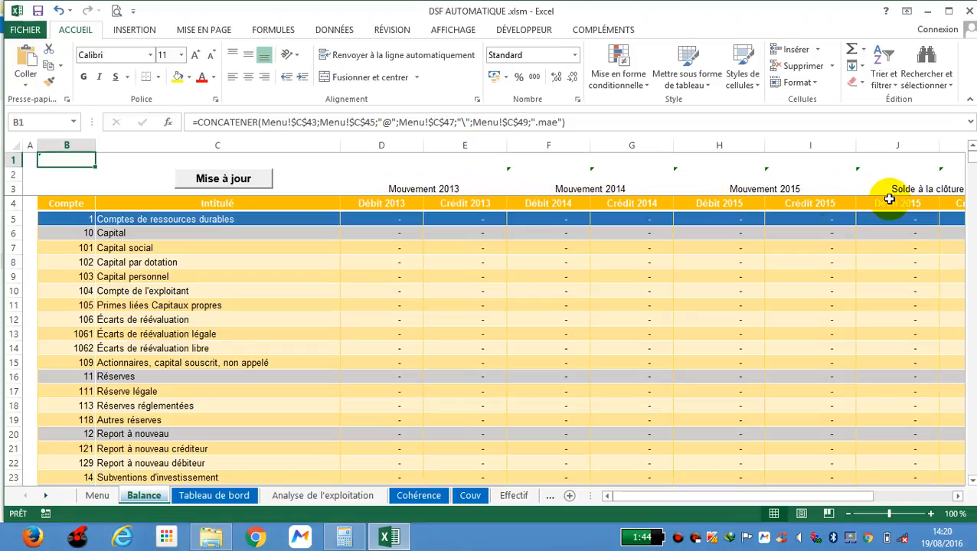
mouse_move(827, 496)
mouse_down()
mouse_move(866, 498)
mouse_move(817, 496)
mouse_up()
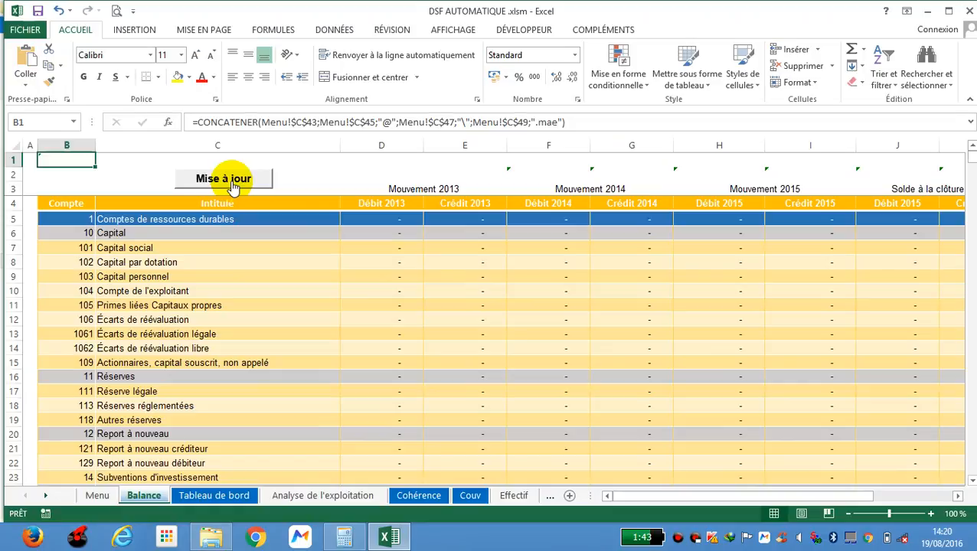
click(97, 495)
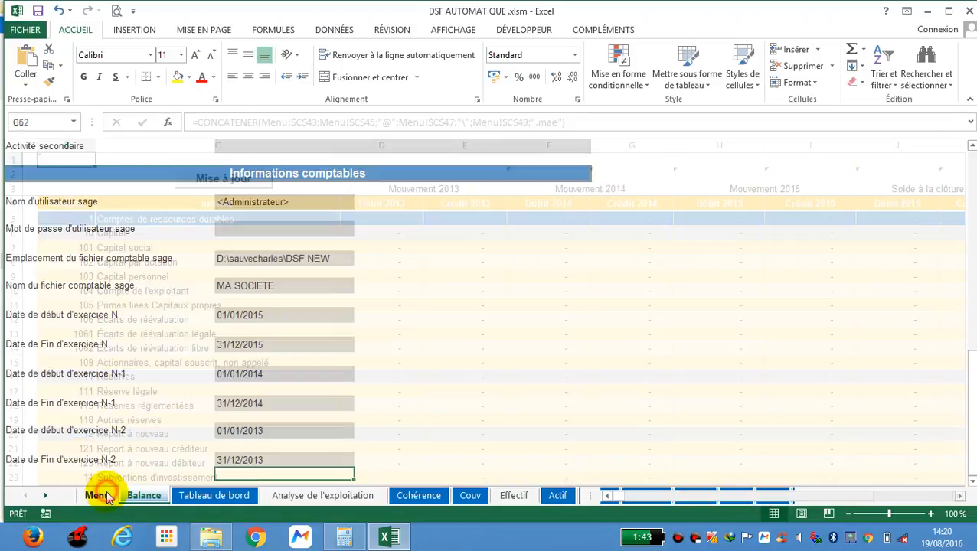
click(144, 496)
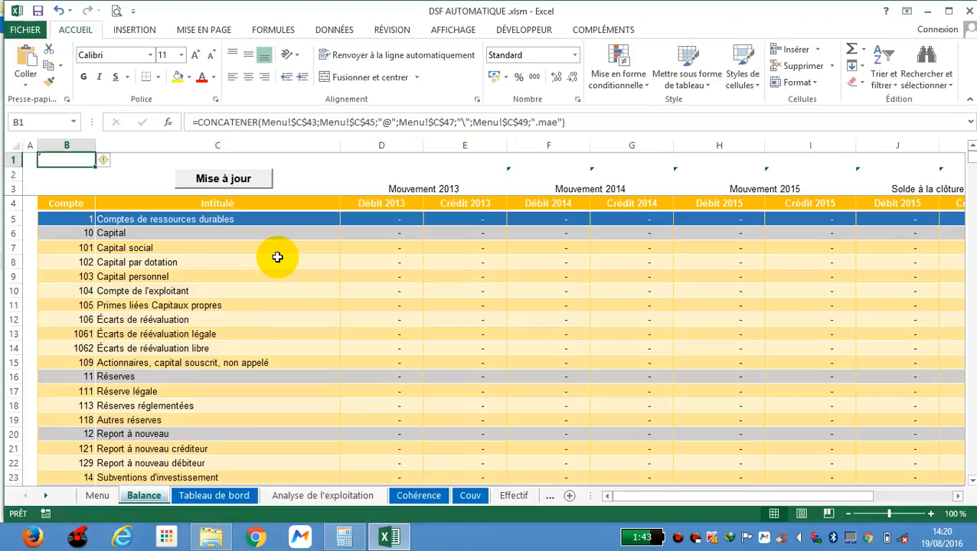
click(256, 179)
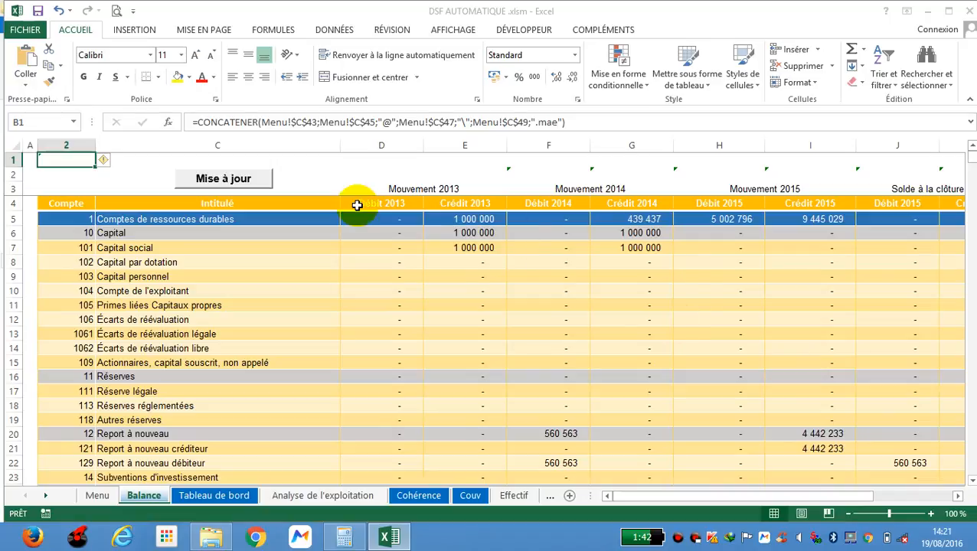
- Look through the updated account movements and closing balances on the Balance sheet, then return to its first accounts
click(971, 481)
drag(971, 482, 971, 482)
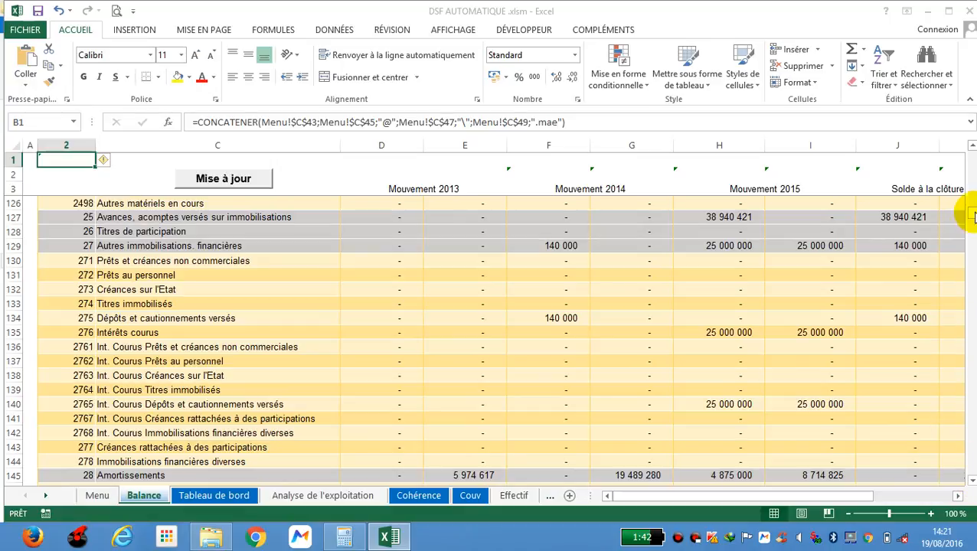
drag(971, 216, 971, 155)
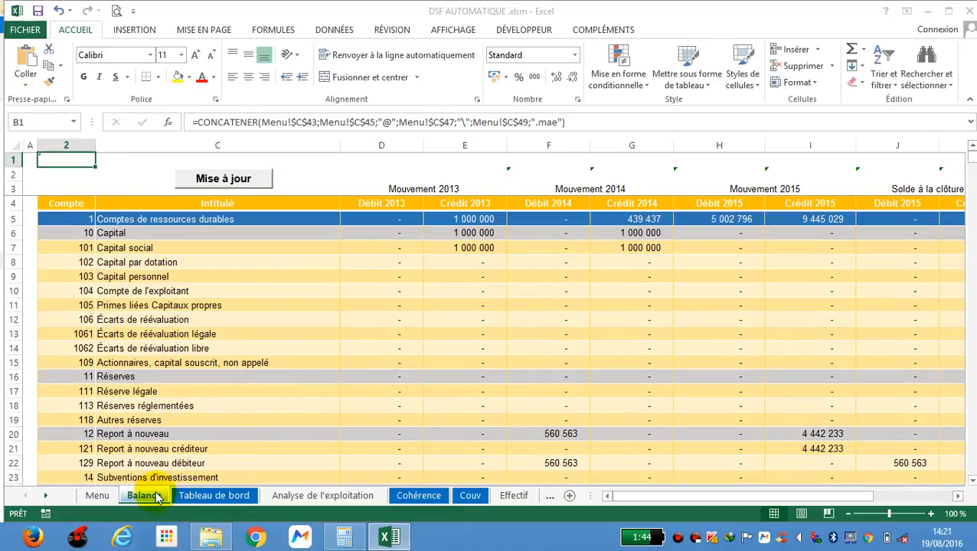
- Open the Tableau de bord sheet and examine the charts of the bilan structure and of the charges et produits composition
click(205, 498)
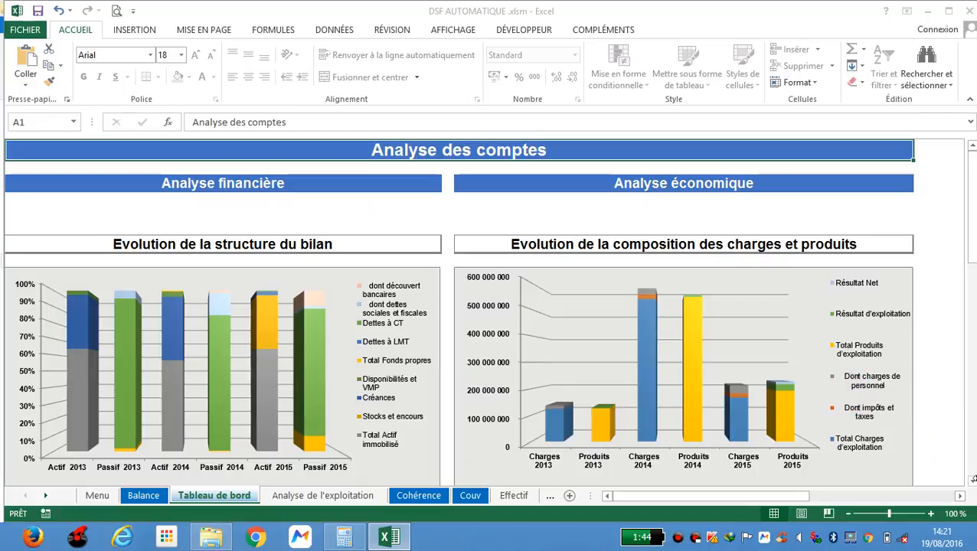
scroll(971, 480, down, 2)
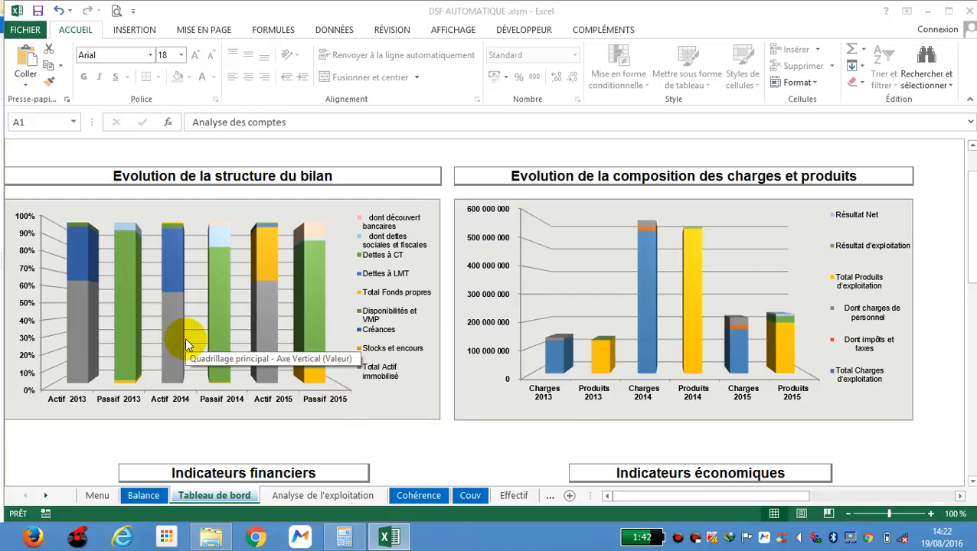
mouse_move(270, 335)
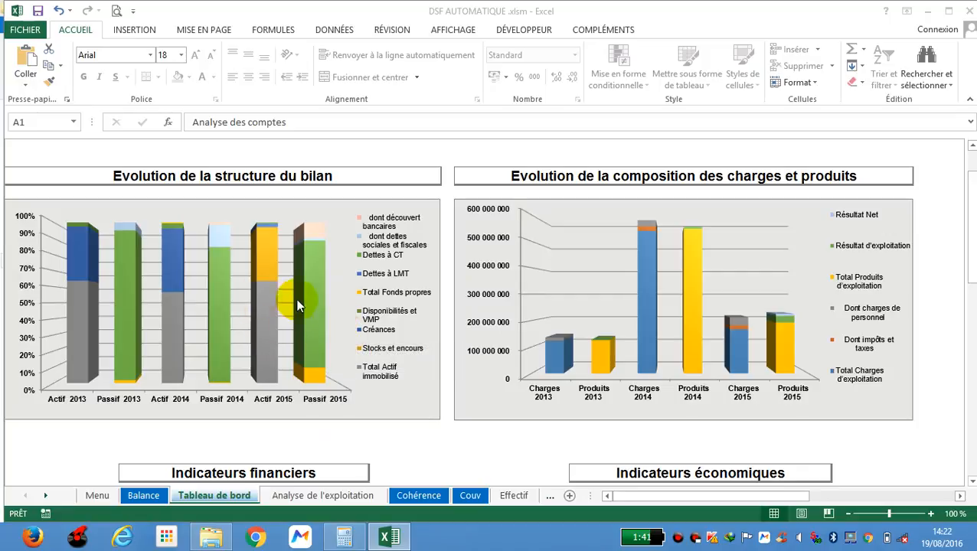
mouse_move(300, 325)
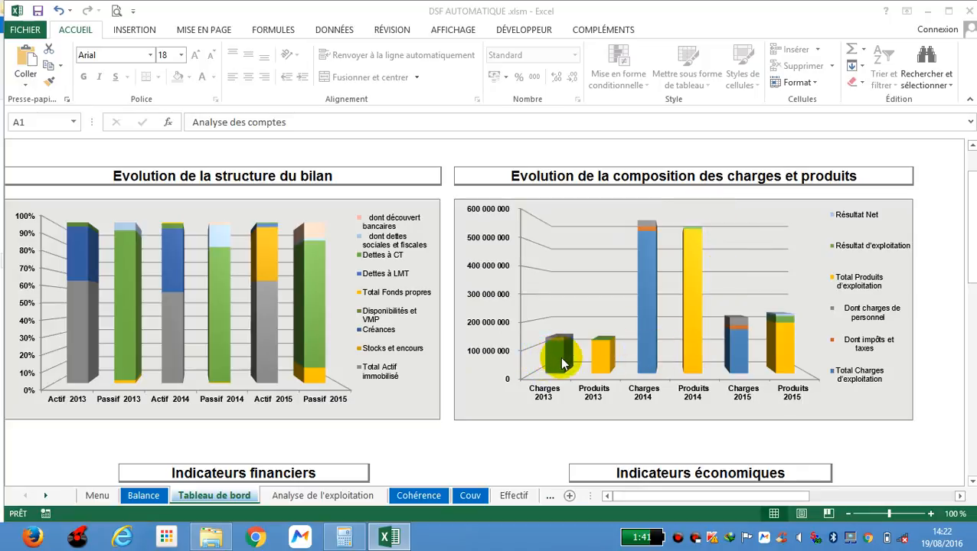
- Examine the Indicateurs financiers and Indicateurs économiques tables of the Tableau de bord, reading the explanatory comments on the ratios
mouse_move(612, 375)
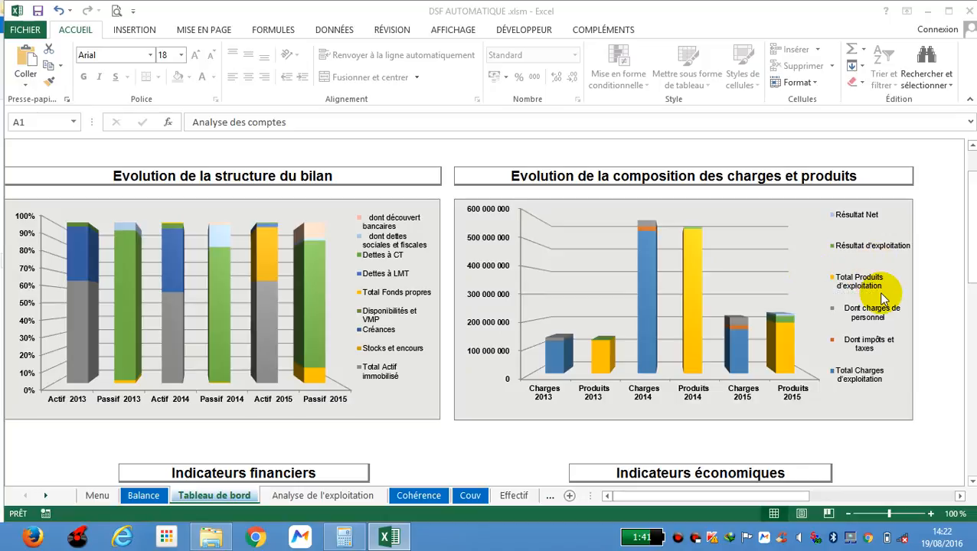
drag(971, 230, 971, 289)
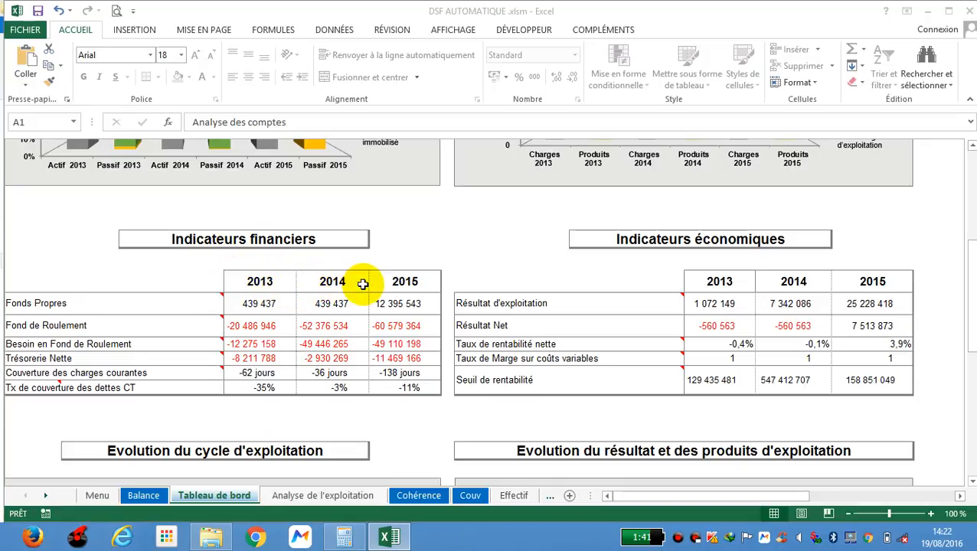
mouse_move(61, 304)
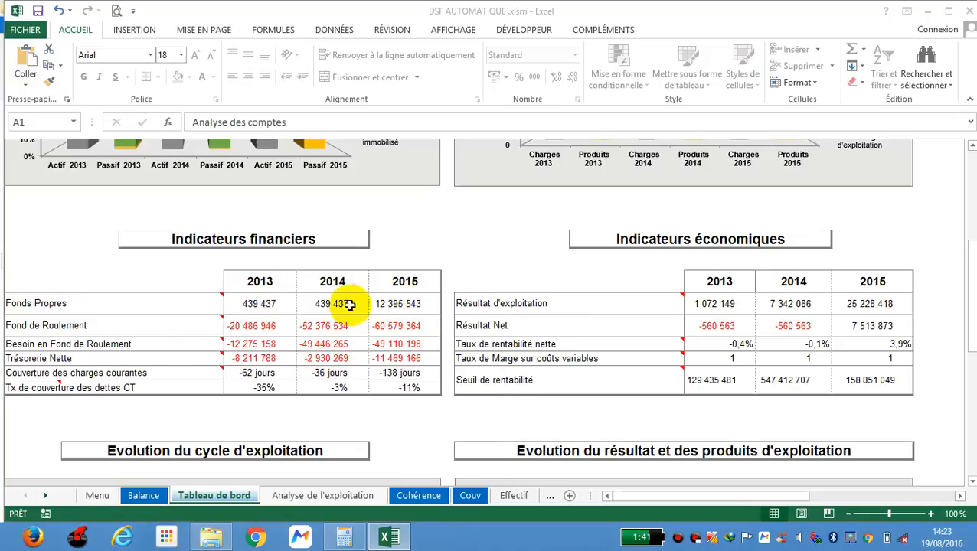
mouse_move(193, 326)
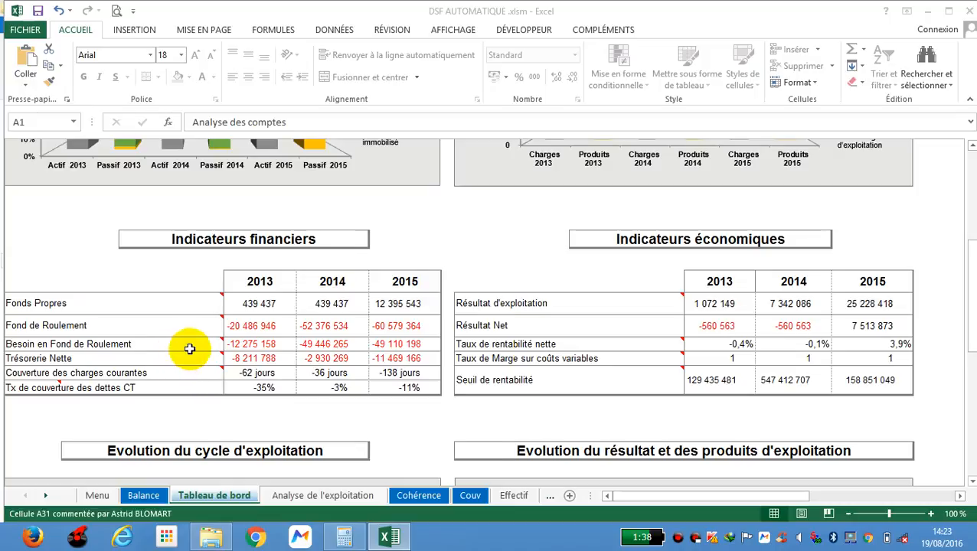
mouse_move(218, 344)
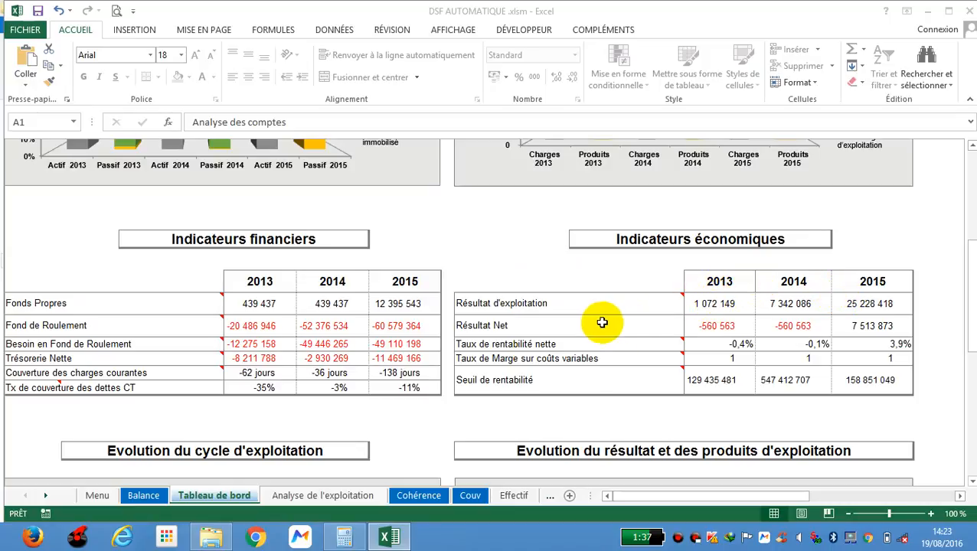
mouse_move(613, 306)
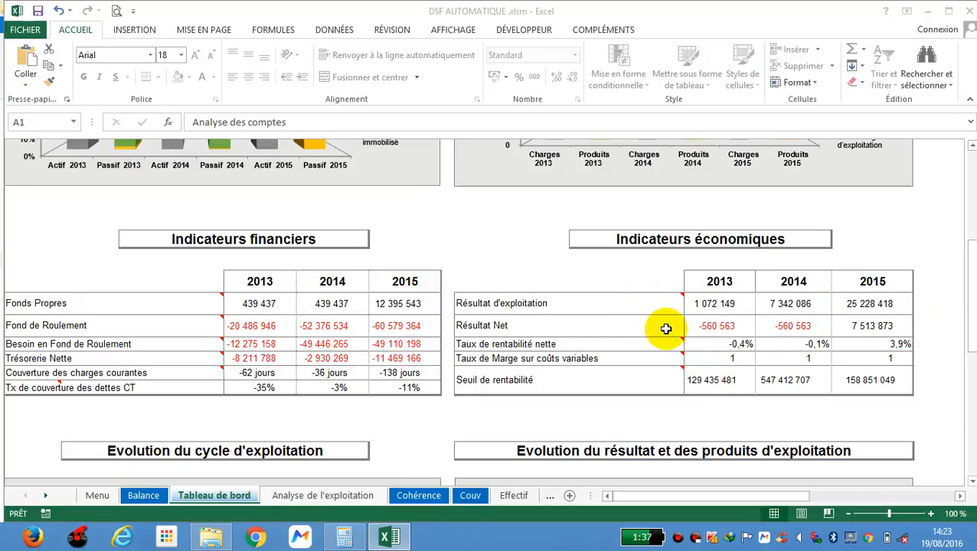
mouse_move(643, 344)
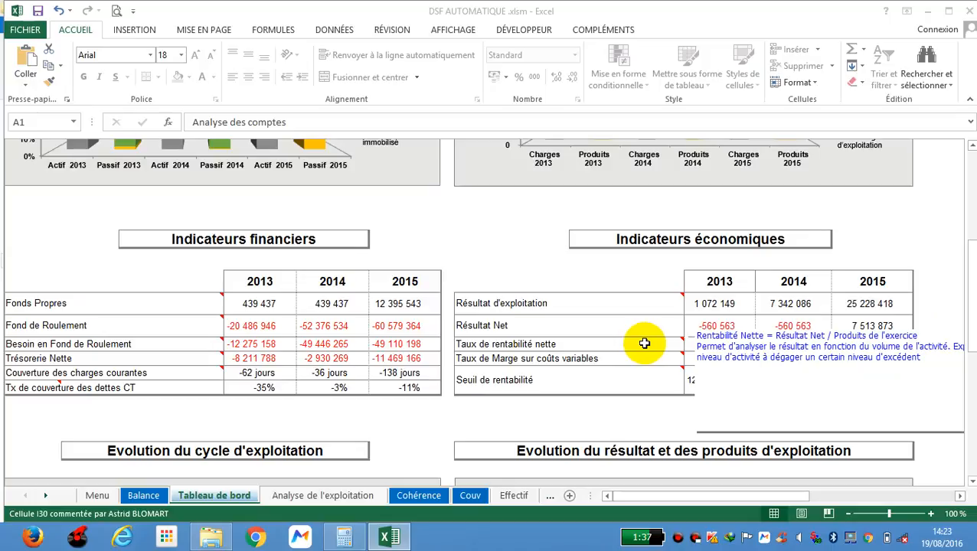
mouse_move(622, 357)
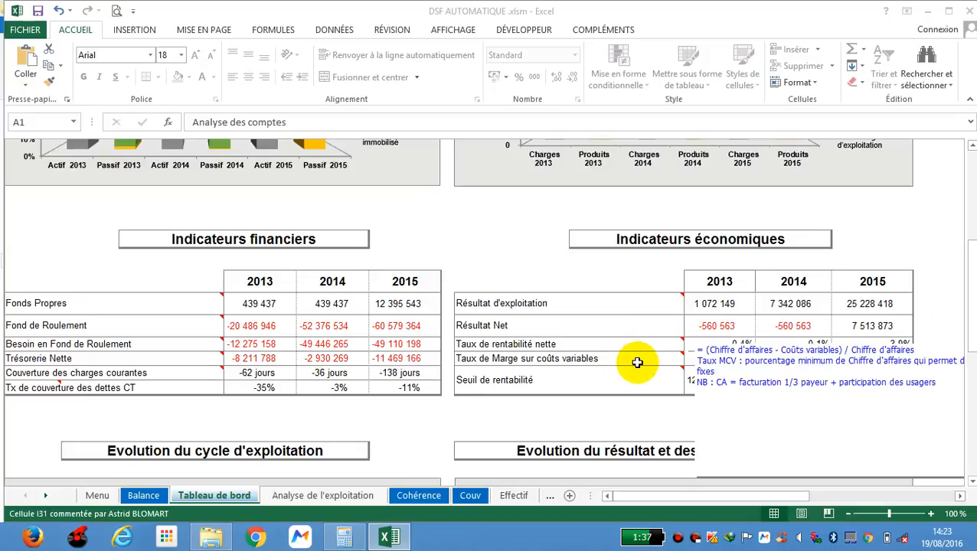
mouse_move(619, 381)
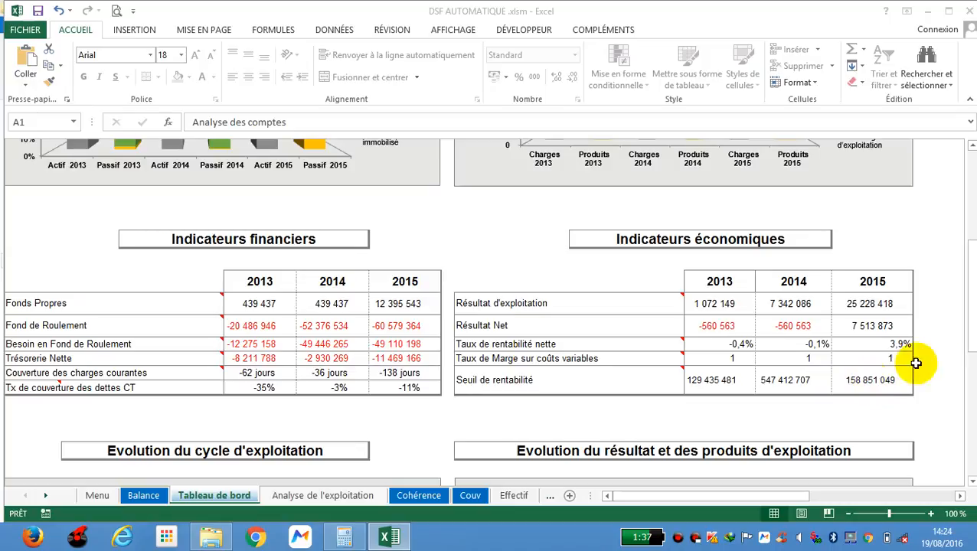
- Examine the dashboard charts of the cycle d'exploitation and of the résultat and produits d'exploitation for 2013 to 2015
drag(971, 325, 963, 388)
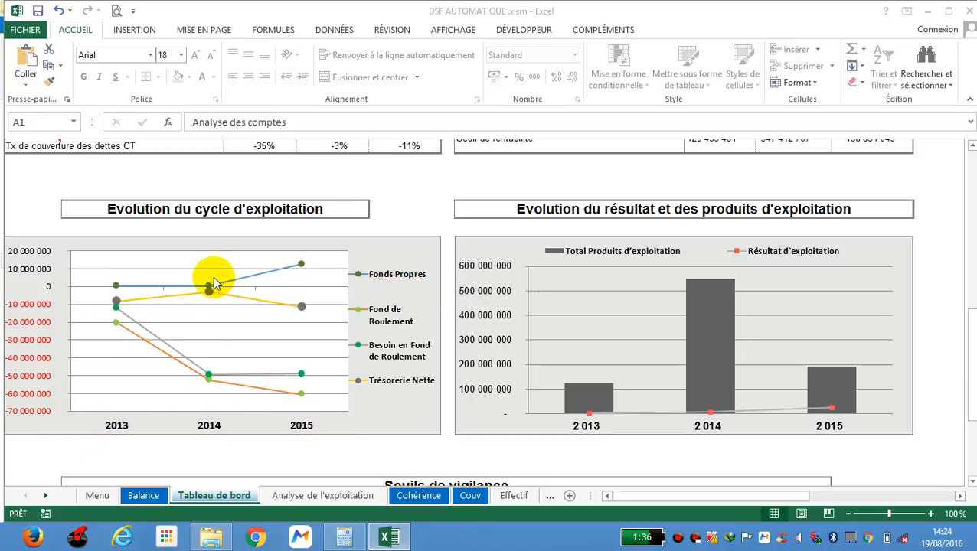
mouse_move(127, 291)
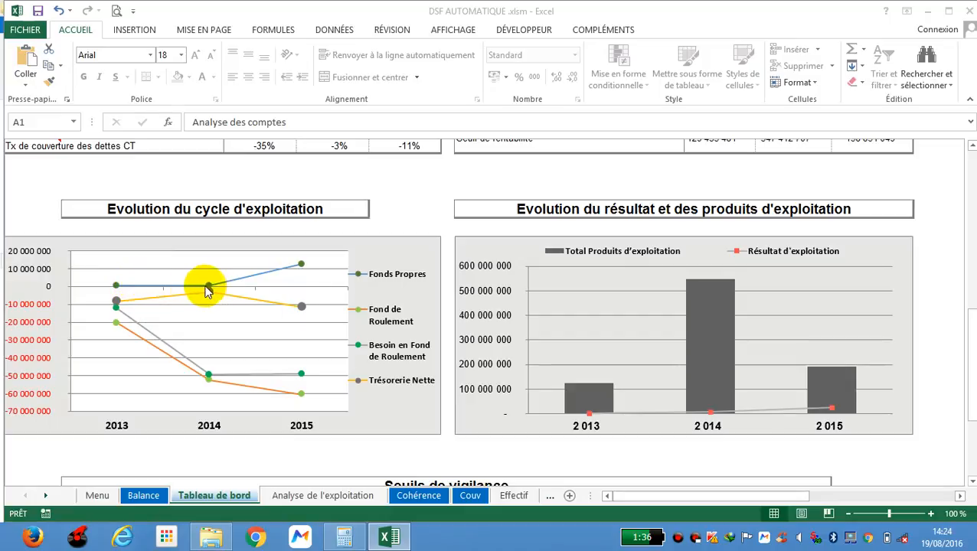
mouse_move(213, 290)
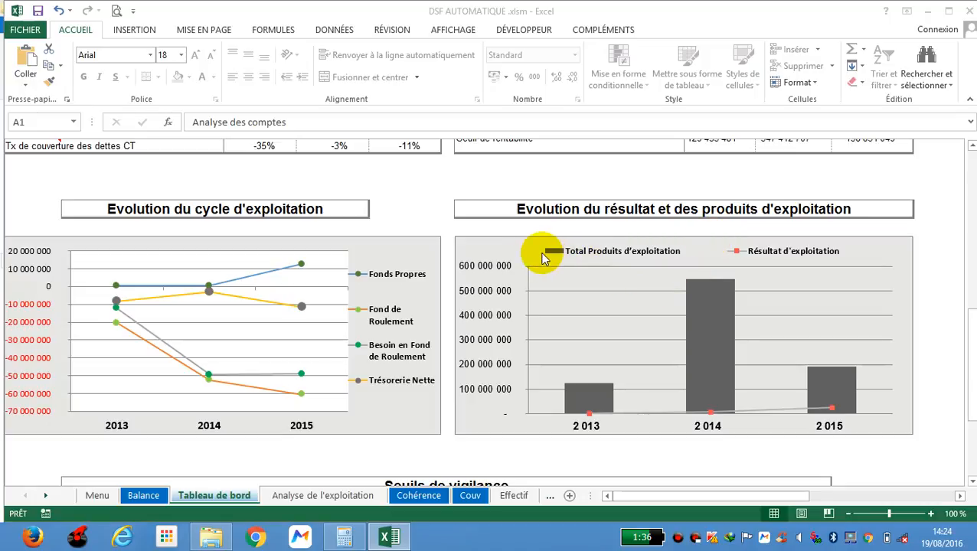
mouse_move(716, 398)
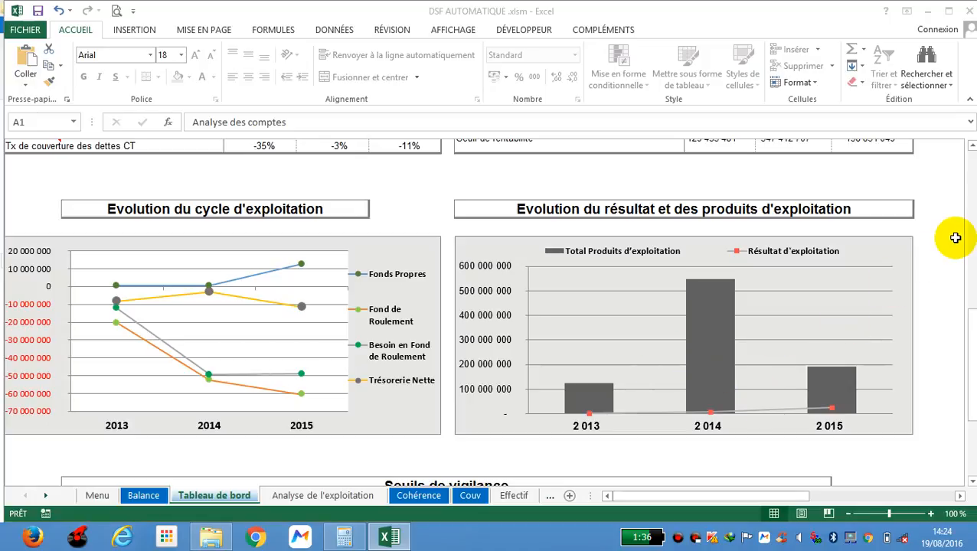
- Review the Seuils de vigilance alerts, compare them with the 2014 and 2015 produits d'exploitation bars, and return to the dashboard's first charts
drag(970, 329, 971, 381)
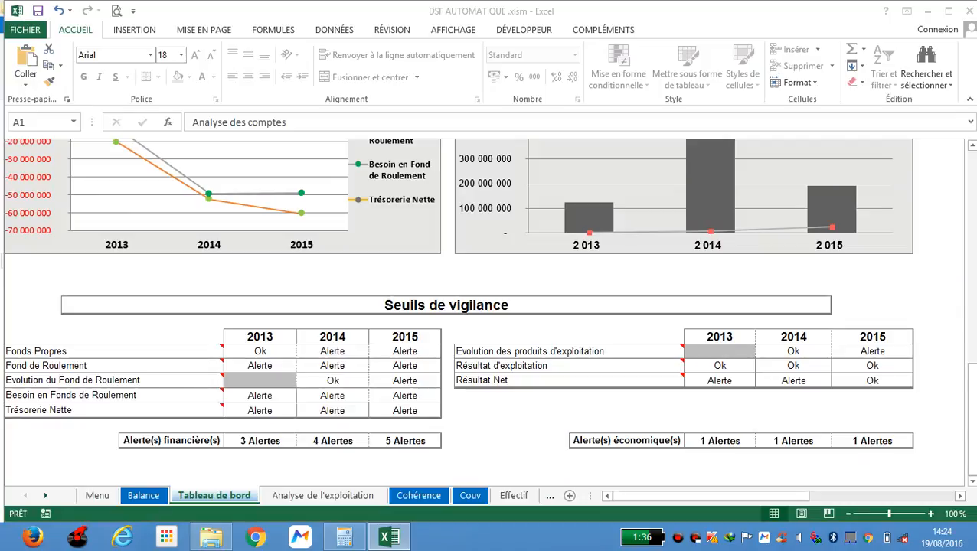
mouse_move(144, 366)
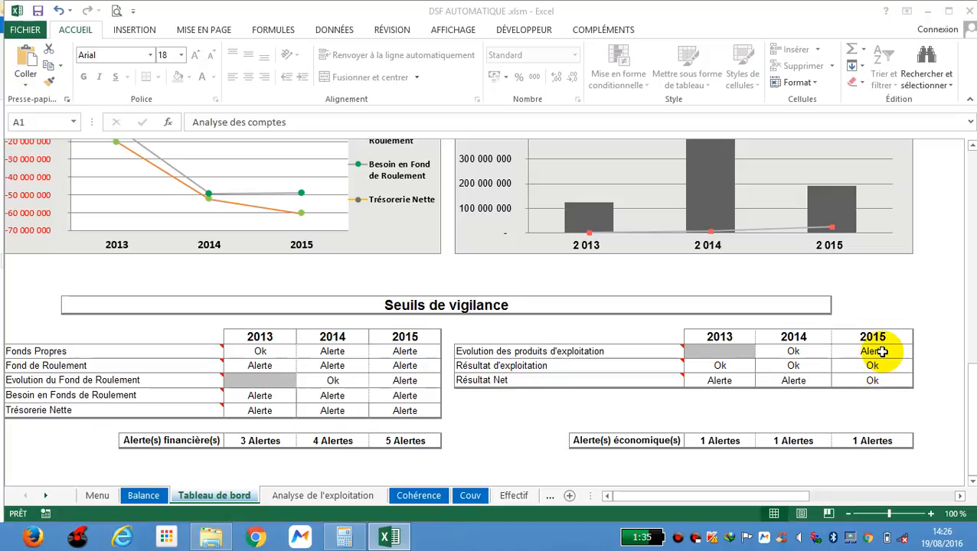
mouse_move(966, 388)
mouse_down()
mouse_move(968, 325)
mouse_move(969, 387)
mouse_move(969, 375)
mouse_up()
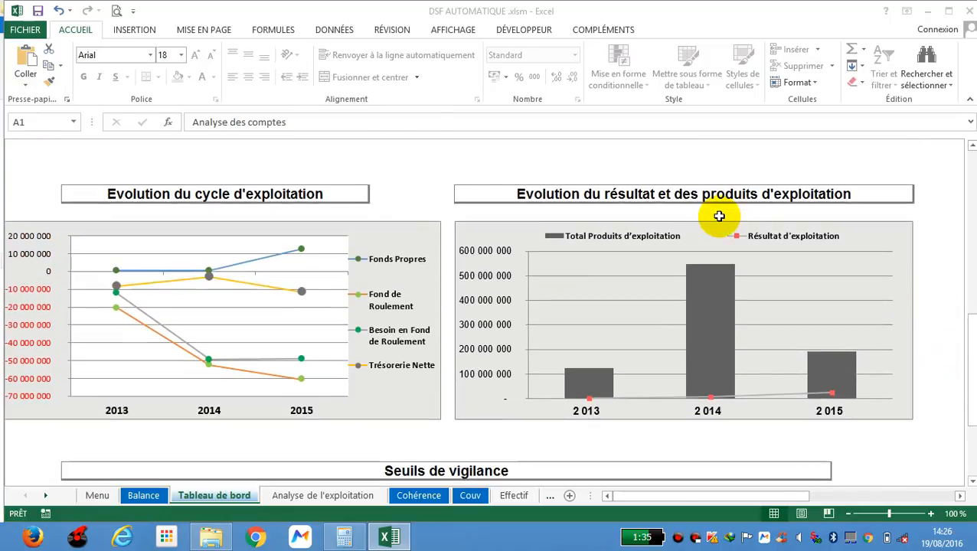
mouse_move(715, 319)
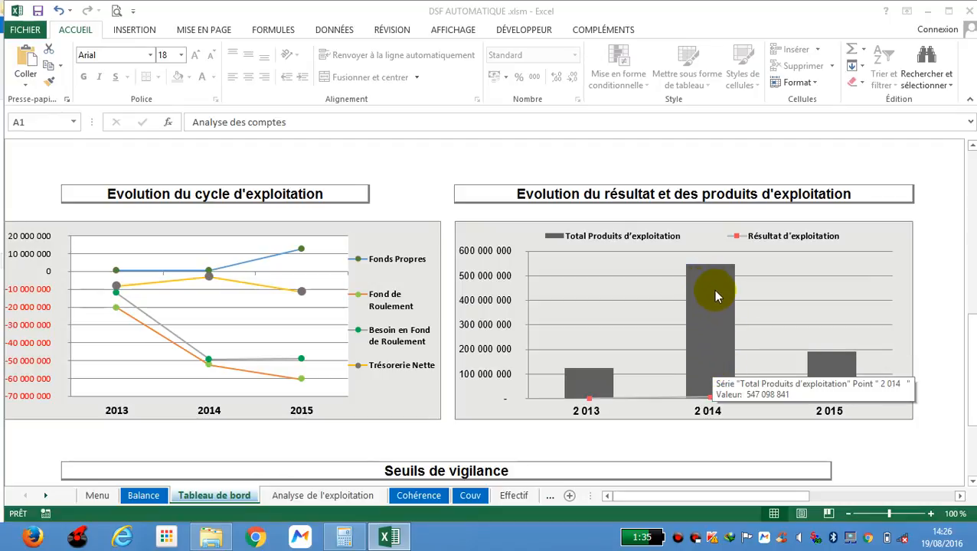
mouse_move(833, 378)
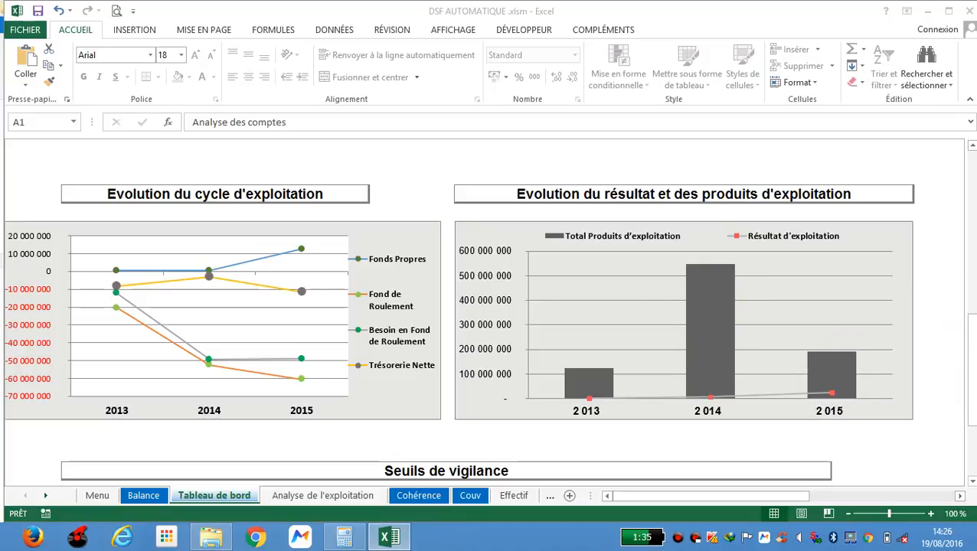
drag(969, 323, 974, 178)
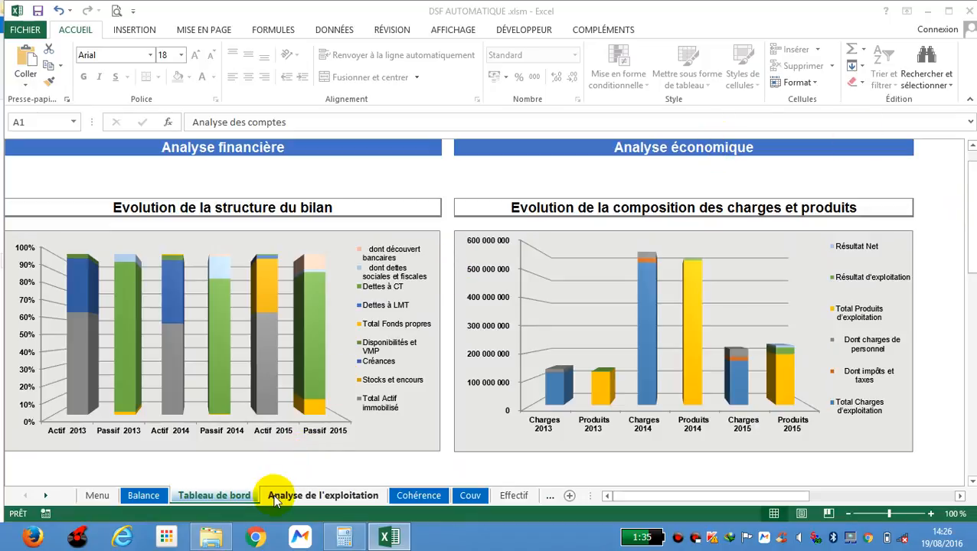
- Open the Analyse de l'exploitation sheet and rank the charges and produits by Exercice 2013, by 2014 and finally by 2015
click(321, 497)
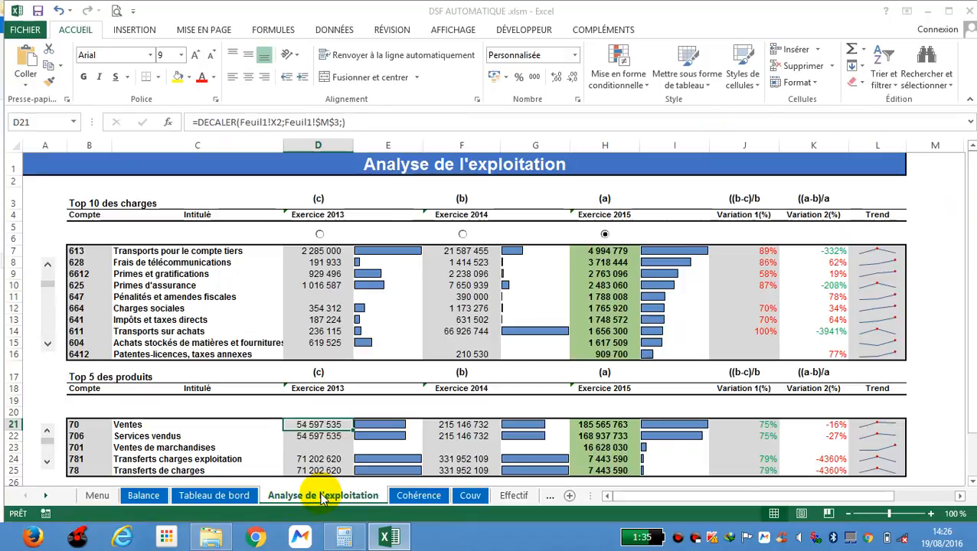
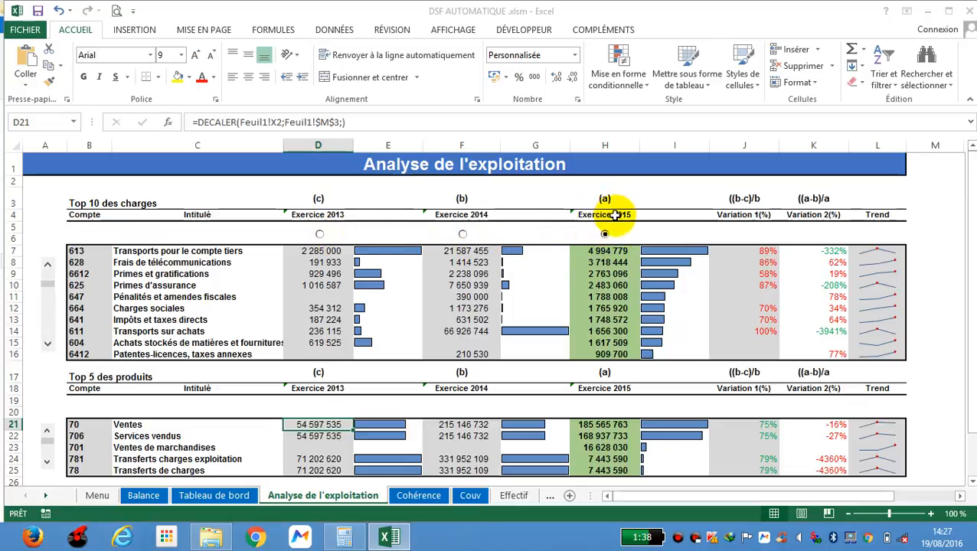
click(320, 235)
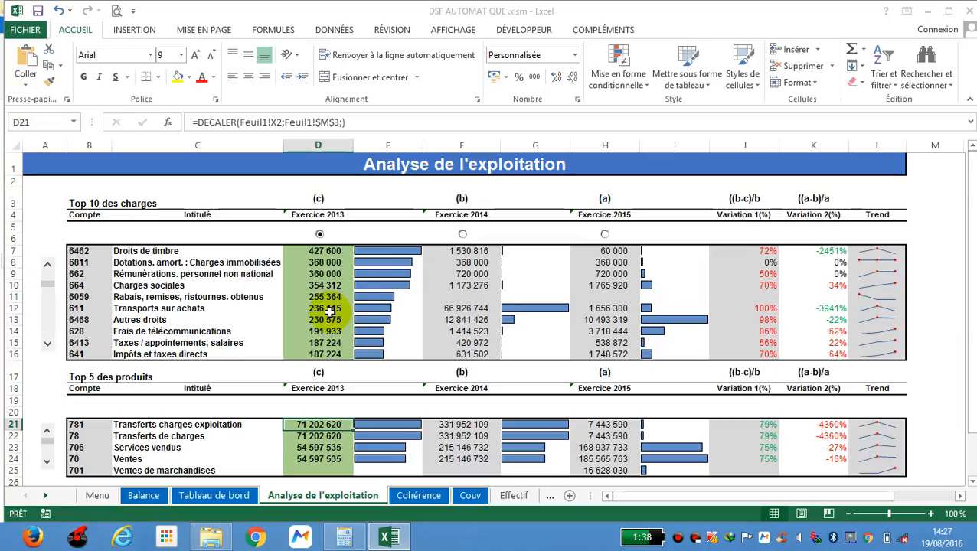
click(463, 236)
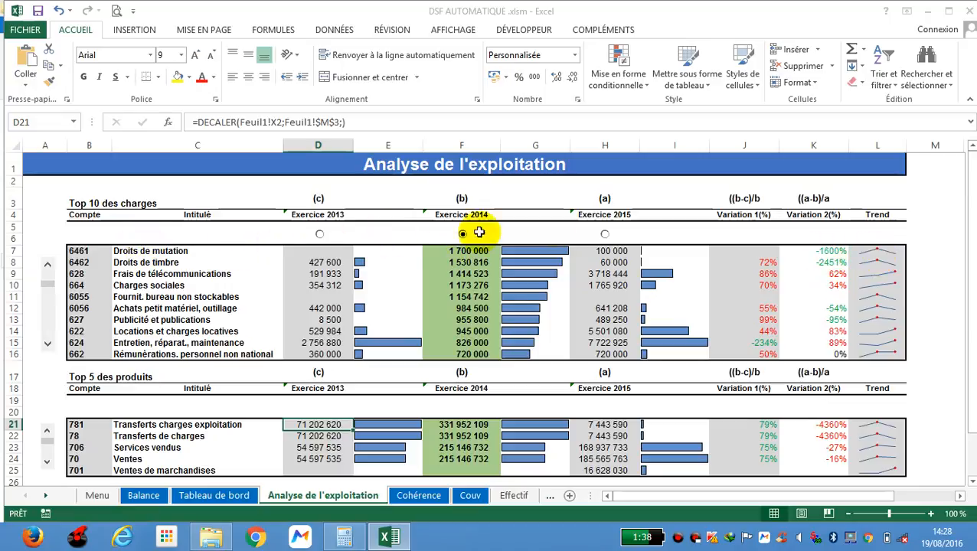
click(605, 234)
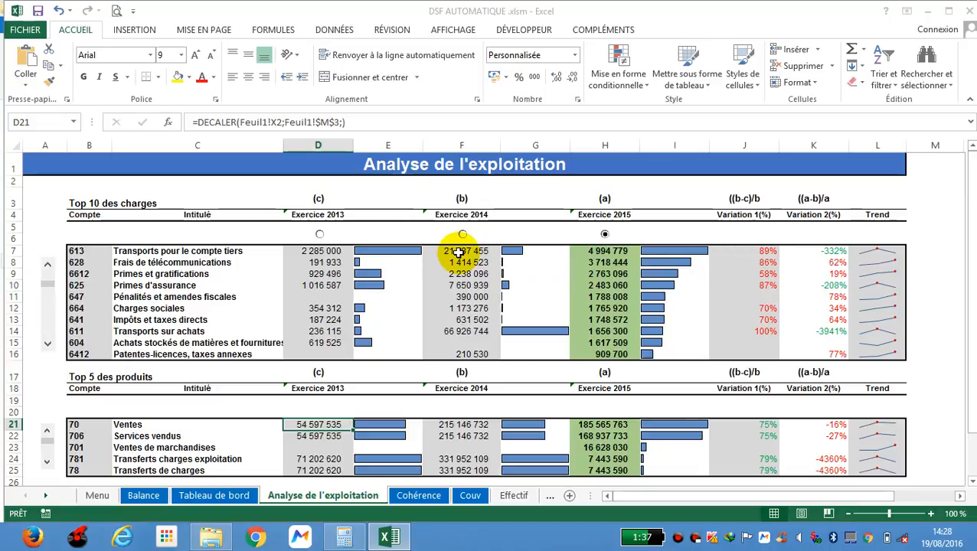
- Move the Top 10 des charges list up to the largest accounts of Exercice 2015, starting with account 60
click(49, 264)
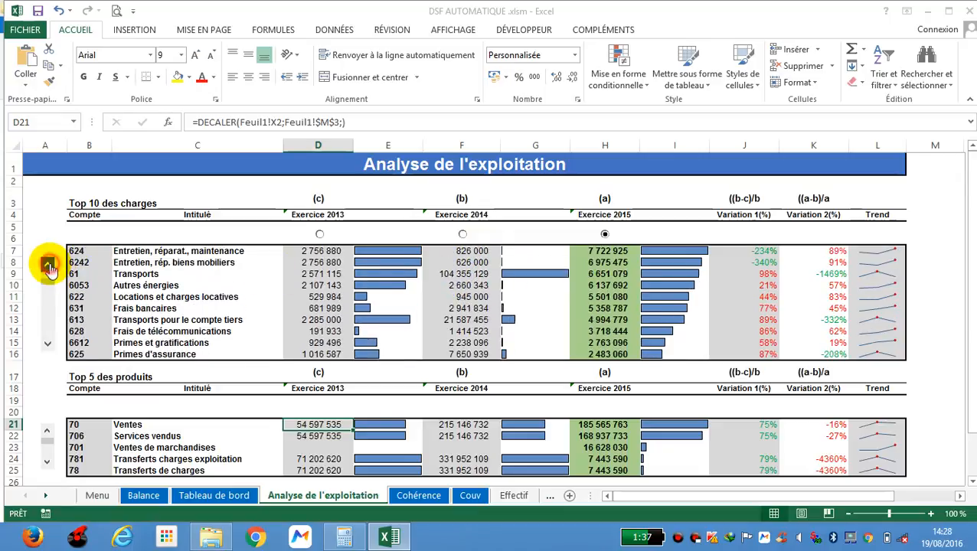
click(48, 264)
click(48, 264)
click(48, 264)
click(49, 264)
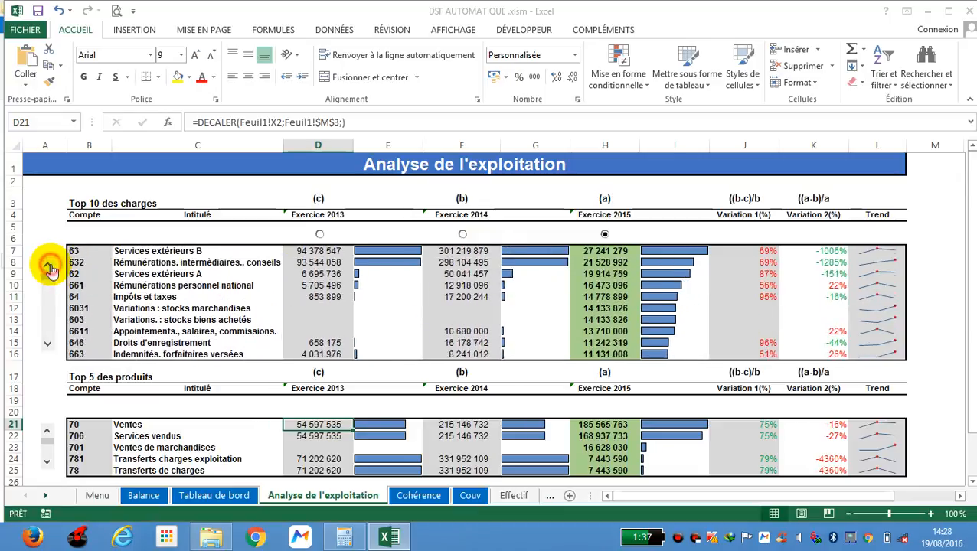
click(48, 264)
click(48, 264)
click(48, 264)
click(48, 265)
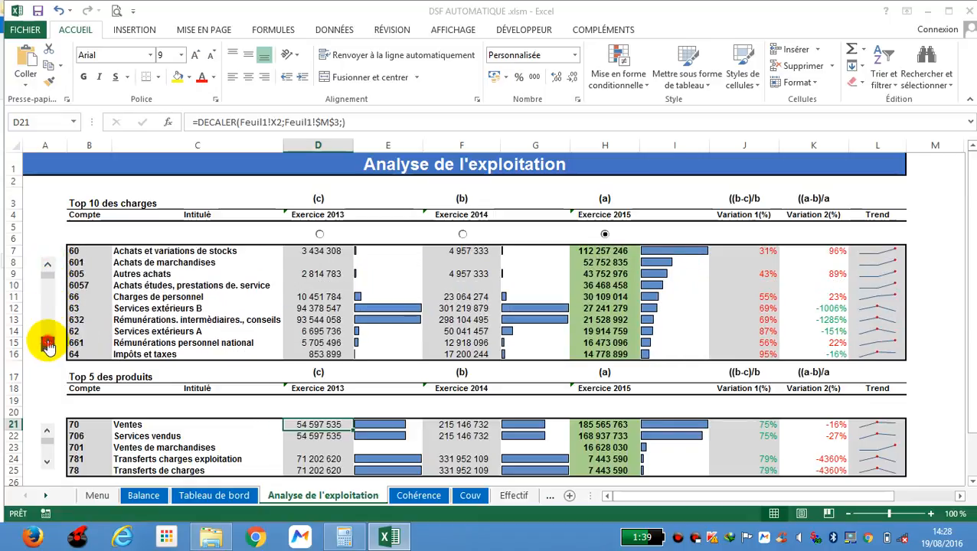
- Move the Top 10 des charges list down through the smaller accounts until it starts at 6053 Autres énergies
click(48, 345)
click(48, 344)
click(48, 344)
click(48, 345)
click(49, 345)
click(48, 345)
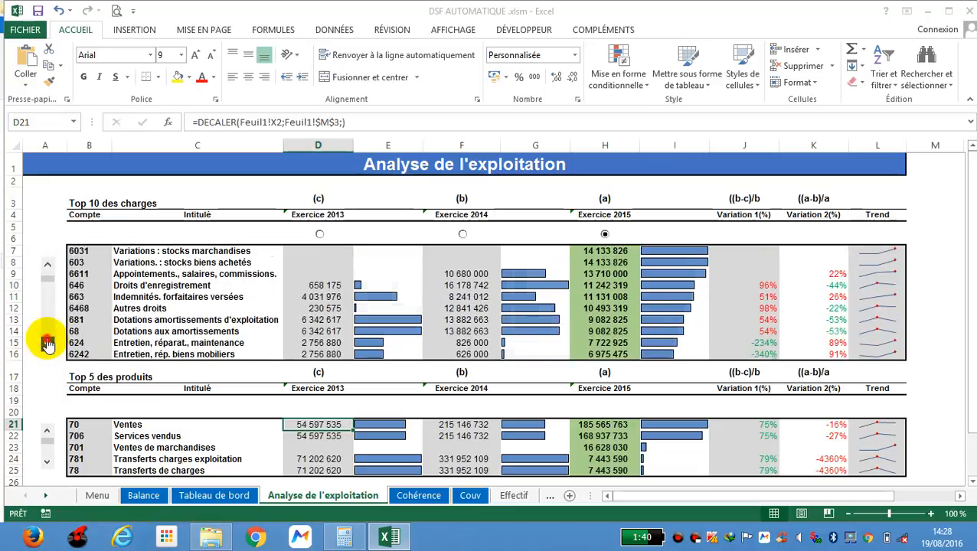
click(48, 345)
click(48, 344)
click(48, 345)
click(48, 344)
click(48, 345)
click(49, 344)
click(48, 345)
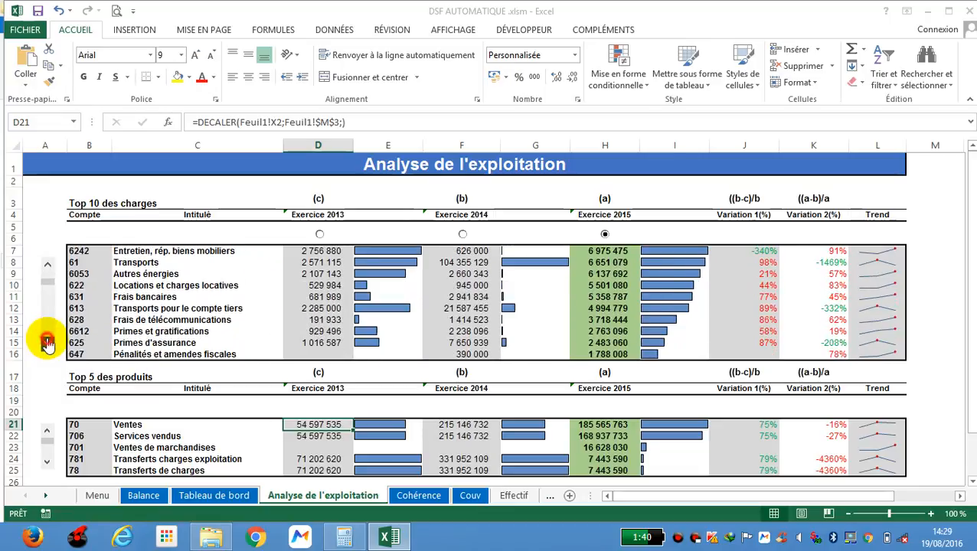
click(48, 344)
click(49, 345)
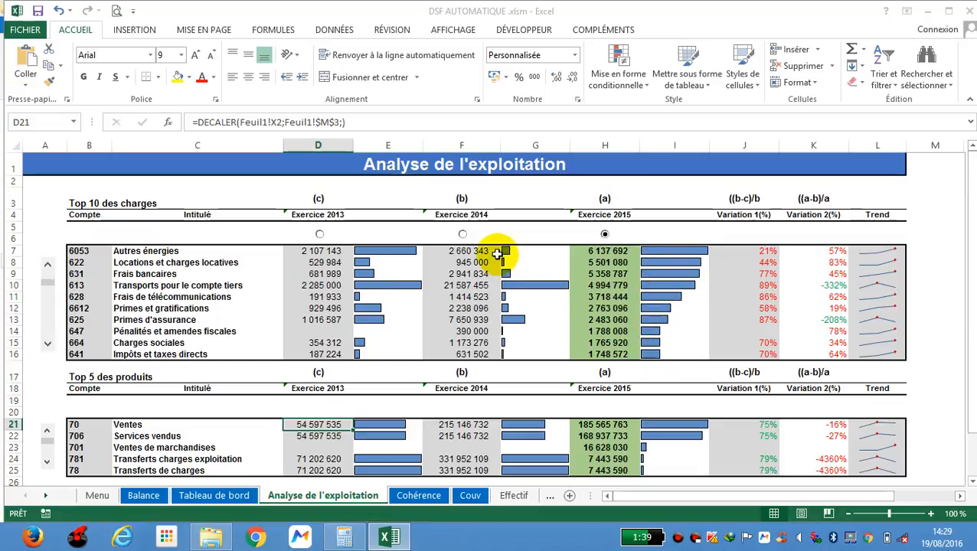
- Compare the charges and produits rankings for Exercice 2014 and Exercice 2013, return to 2014, and restore the ranking by Exercice 2015
click(462, 234)
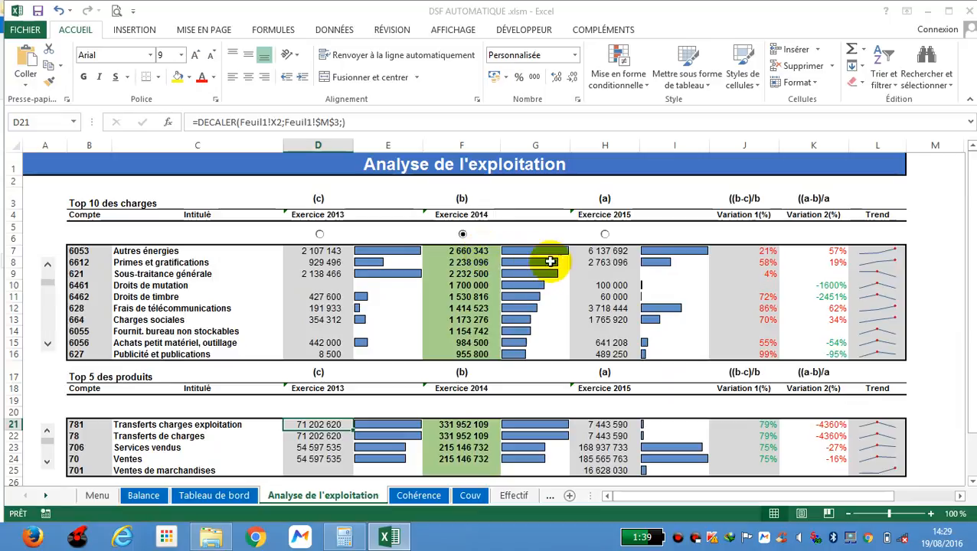
click(320, 235)
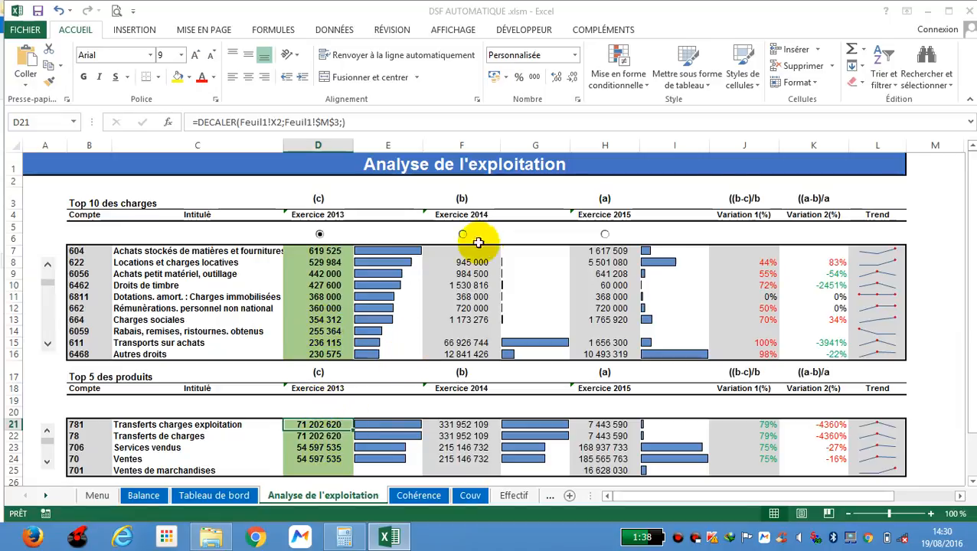
click(462, 235)
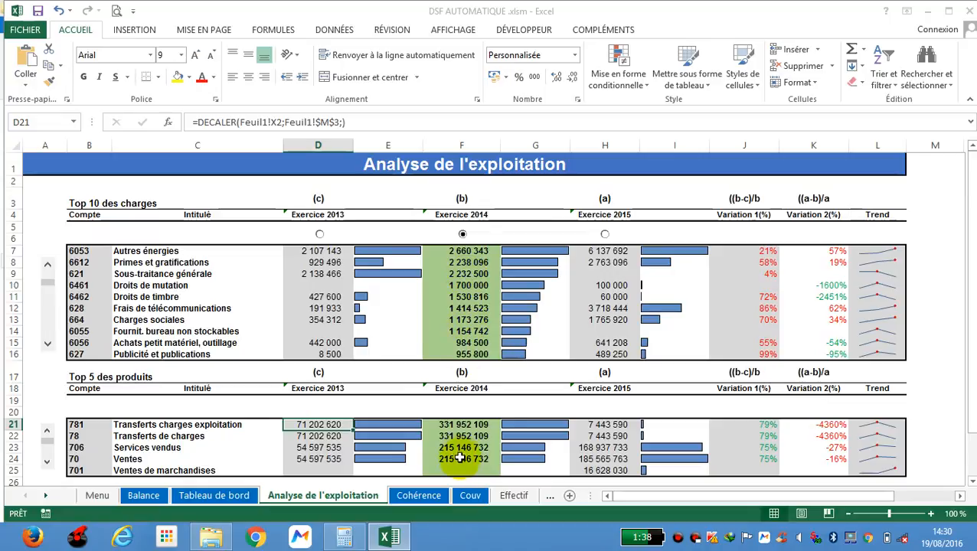
click(605, 234)
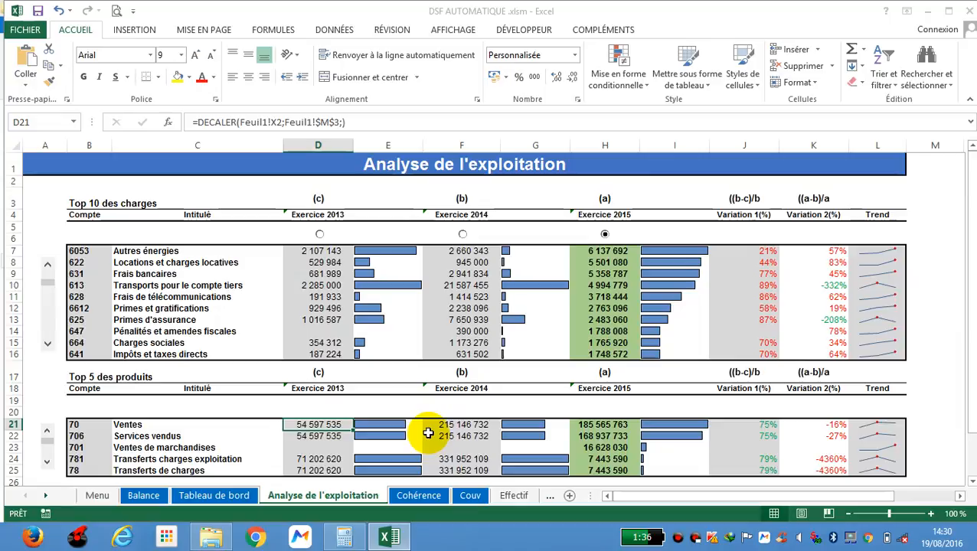
- Open the Cohérence sheet and review the DSF OHADA consistency checks from EQUILIBRE ACTIF - PASSIF down to IMPOTS SUR LE RESULTAT
click(419, 496)
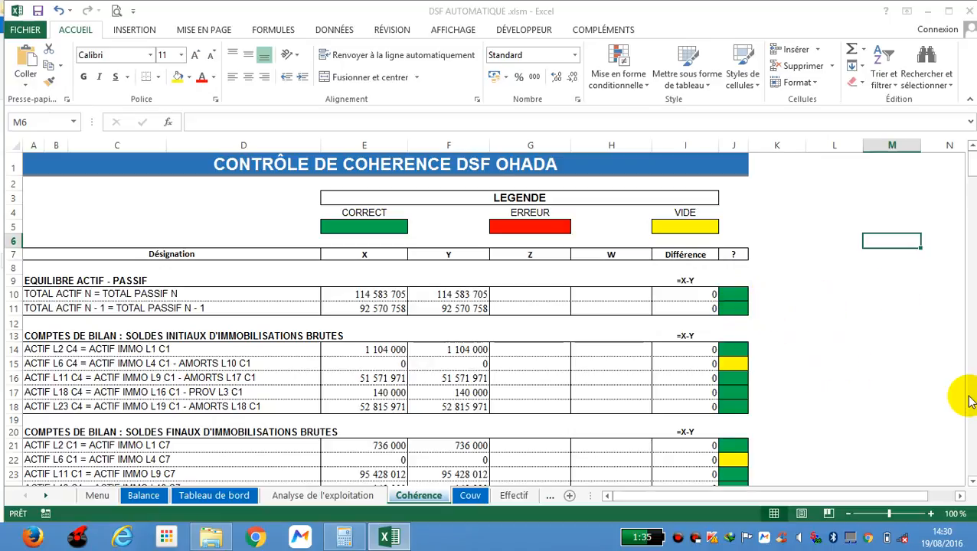
click(971, 483)
click(971, 484)
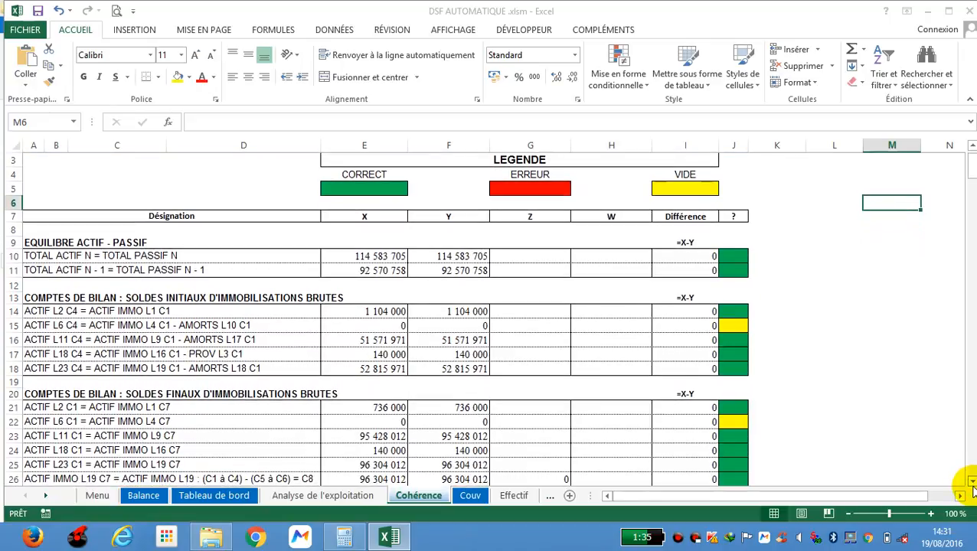
click(971, 483)
click(971, 483)
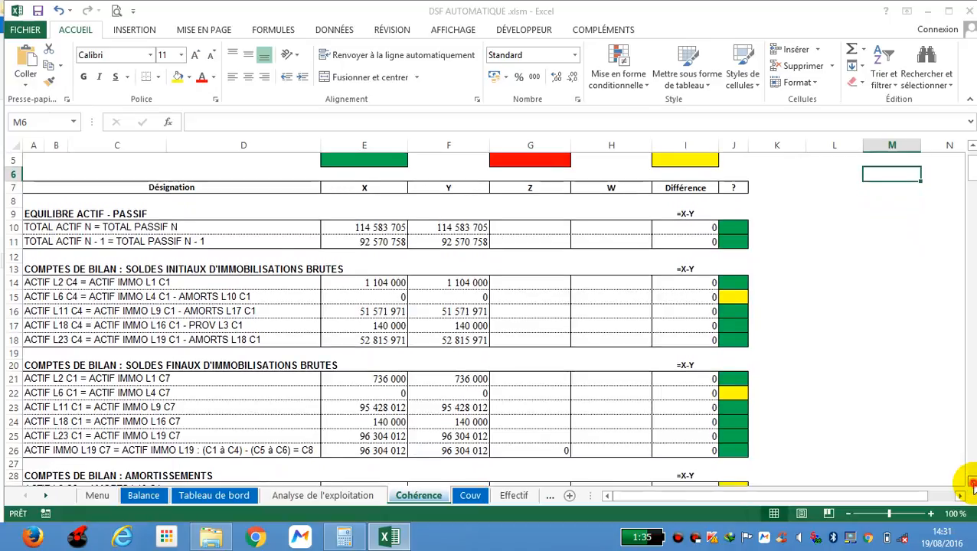
click(971, 483)
click(971, 484)
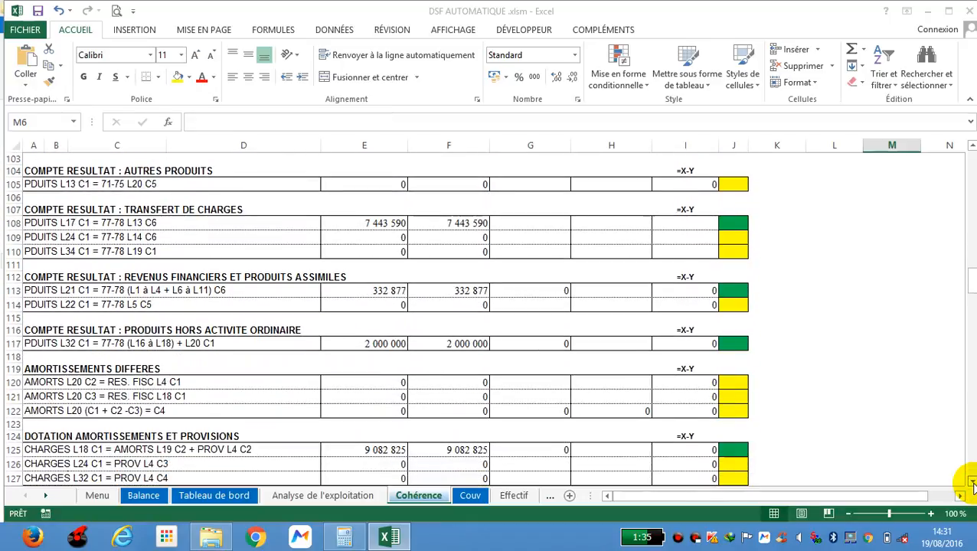
drag(971, 483, 971, 483)
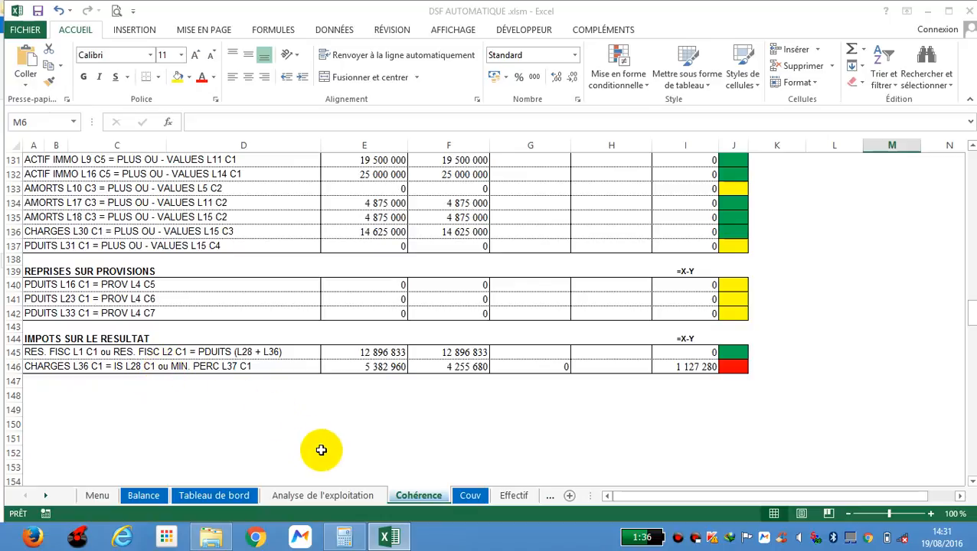
- View the company details and activities on the Couv sheet, and open the Effectif sheet
click(470, 496)
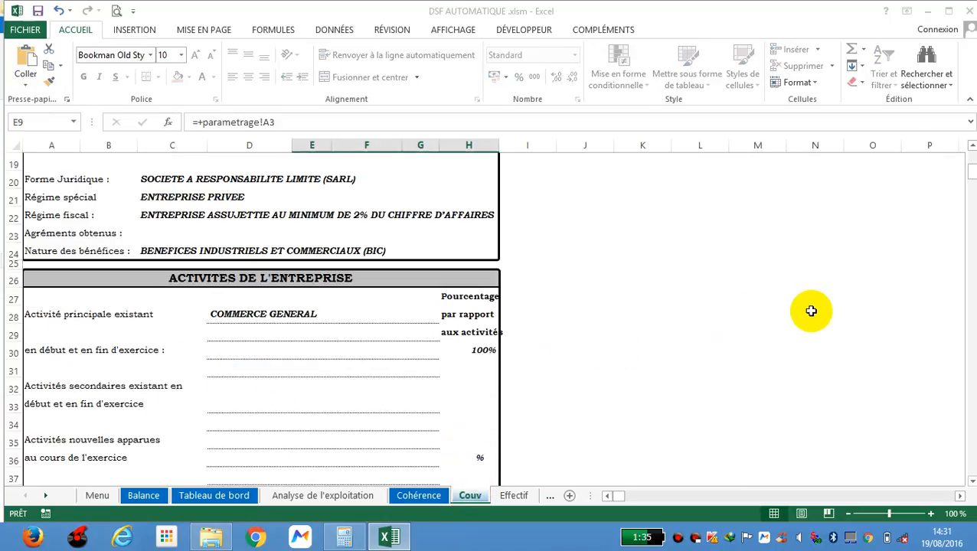
drag(970, 172, 967, 162)
click(517, 497)
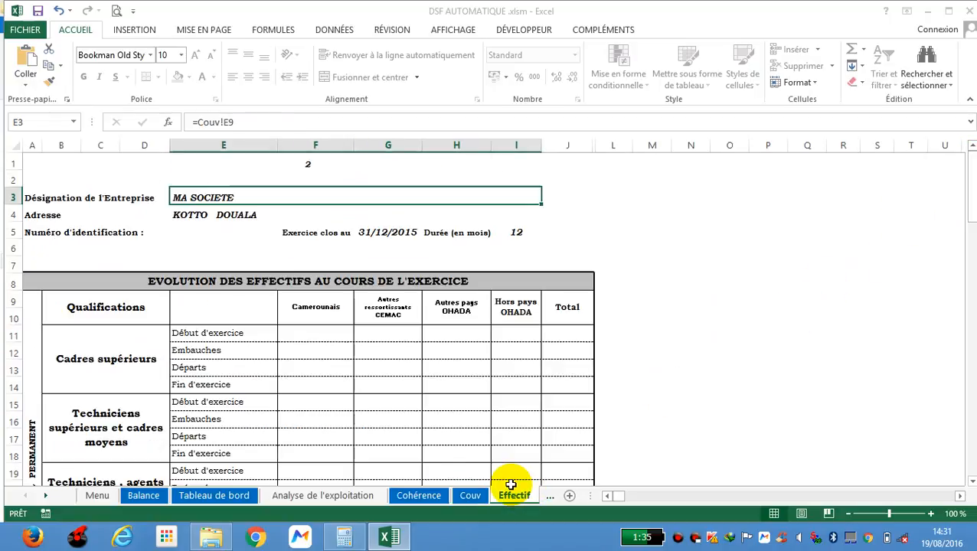
- Review the BILAN-ACTIF on the Actif sheet, and view the Passif, Charges and Pduits statements
click(46, 496)
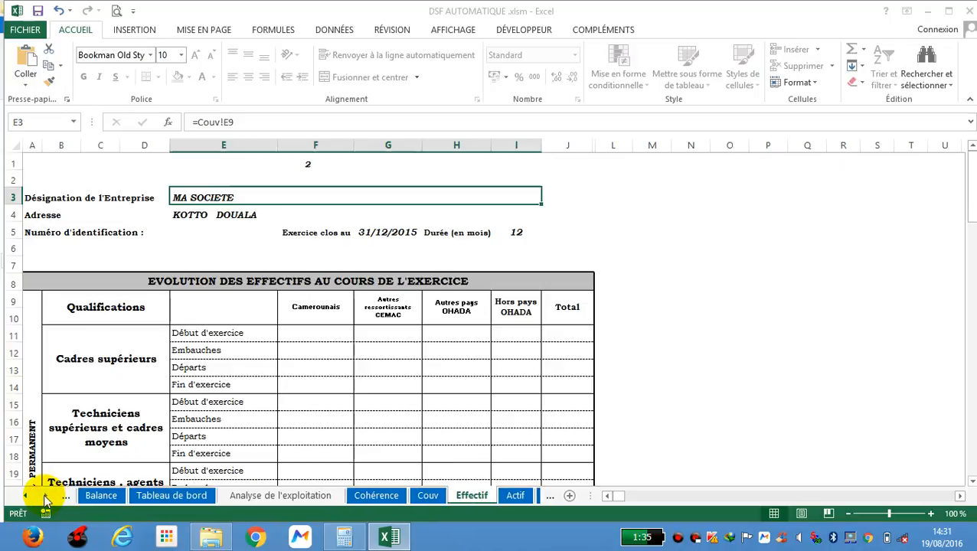
click(46, 496)
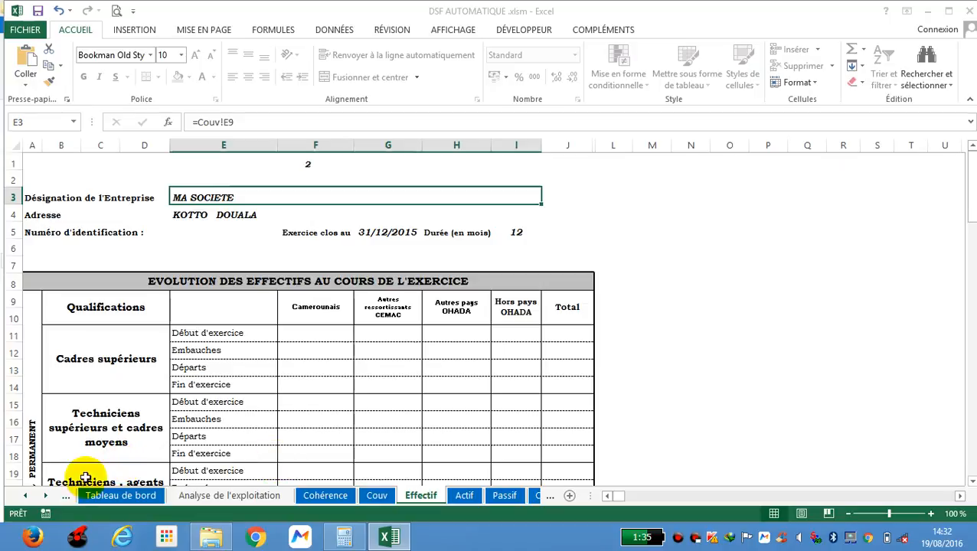
click(48, 497)
click(48, 497)
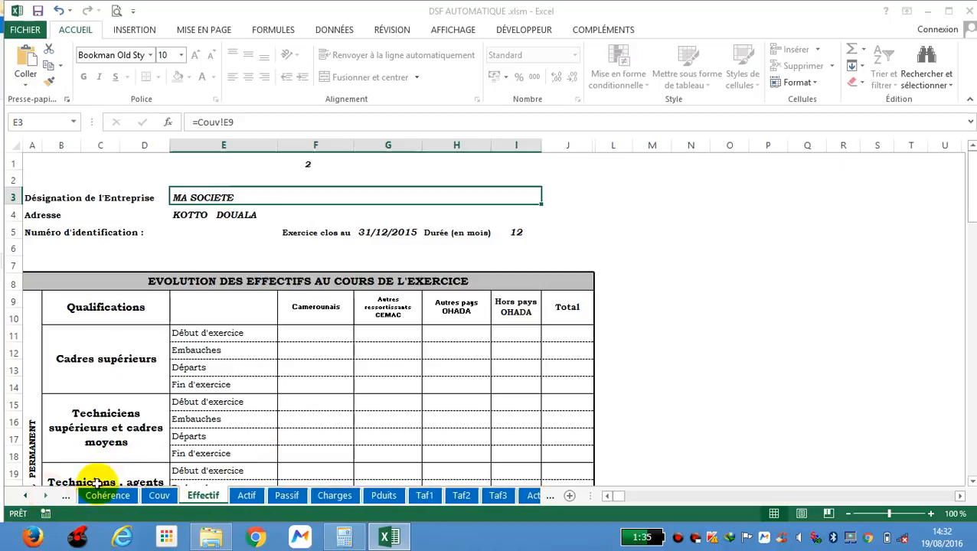
click(247, 495)
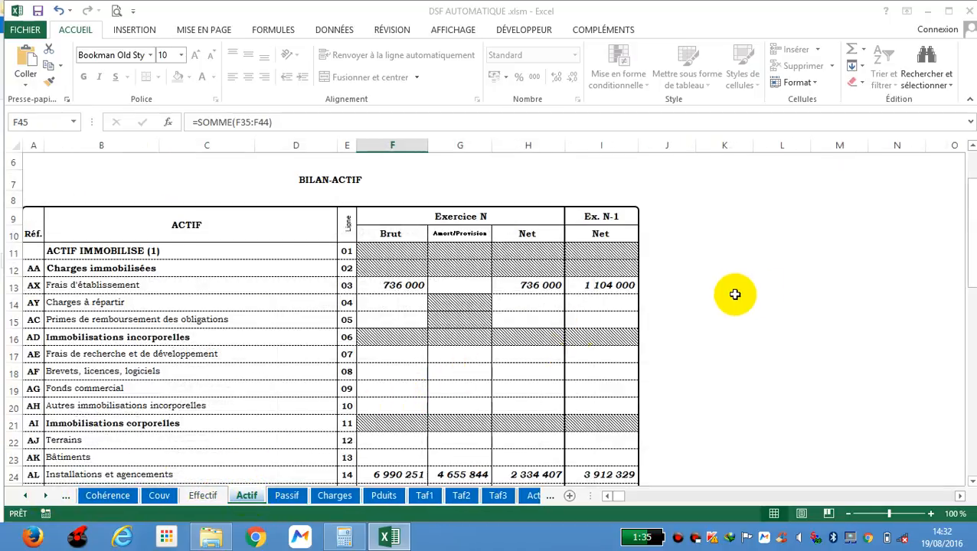
drag(968, 197, 972, 247)
drag(972, 350, 973, 373)
click(288, 496)
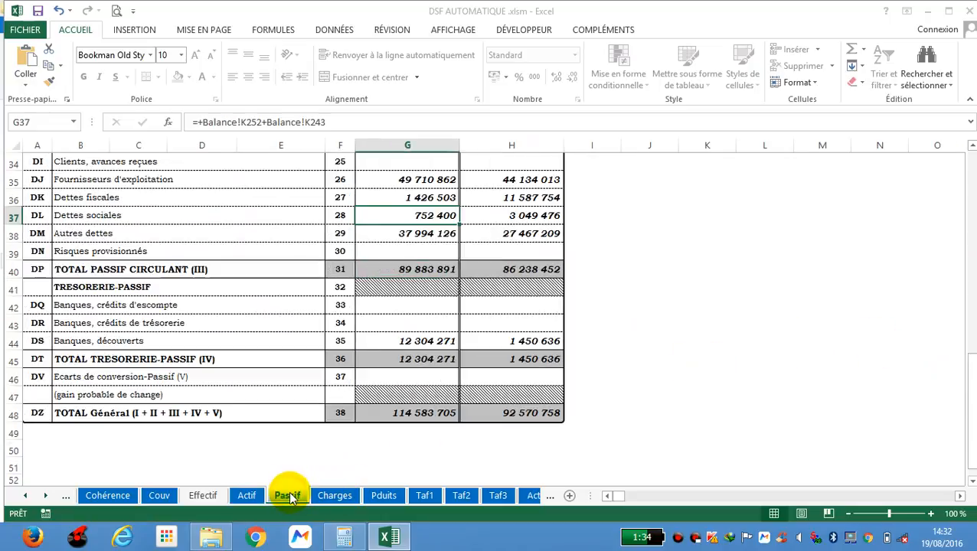
click(333, 496)
click(379, 498)
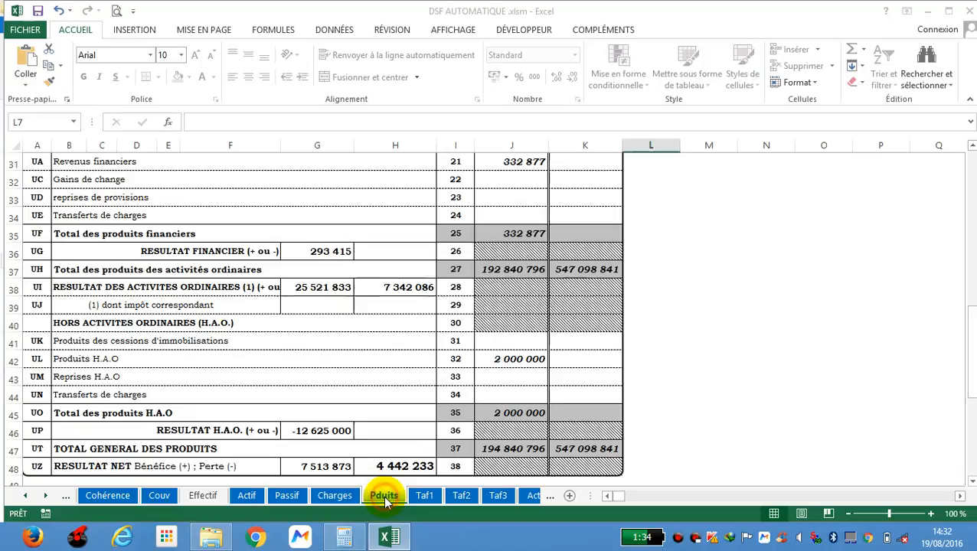
- View the TAFIRE sheets Taf1, Taf2 and Taf3, followed by the Actif immo and Amorts sheets
click(424, 496)
click(462, 497)
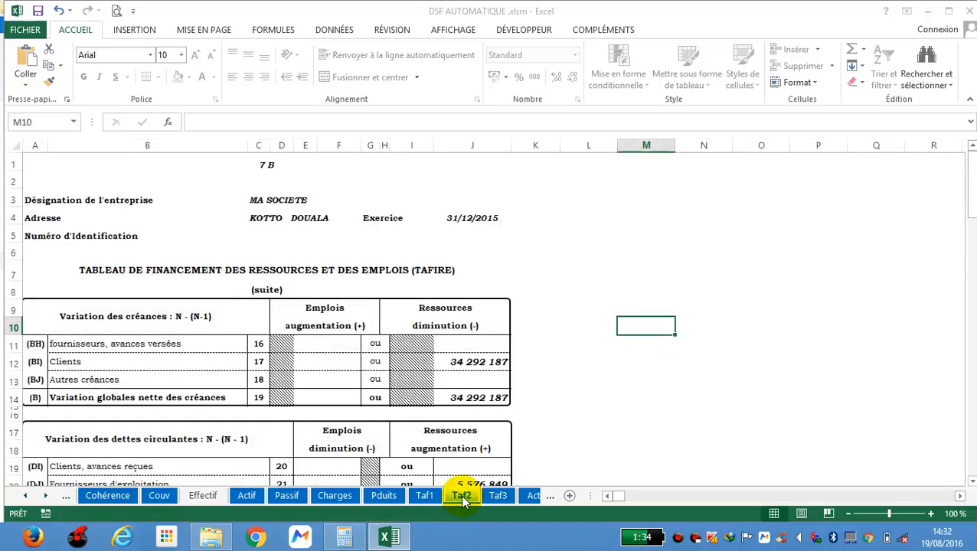
click(506, 497)
click(532, 496)
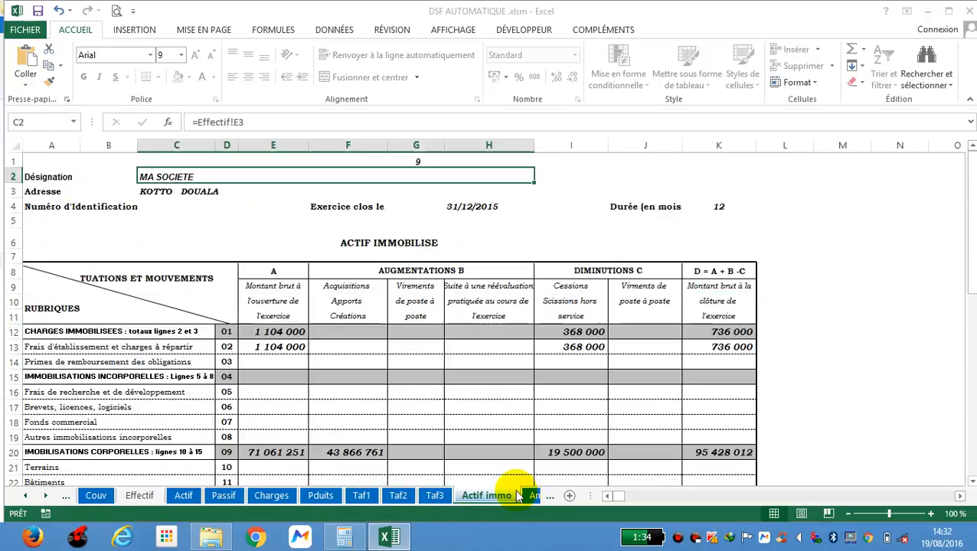
click(529, 496)
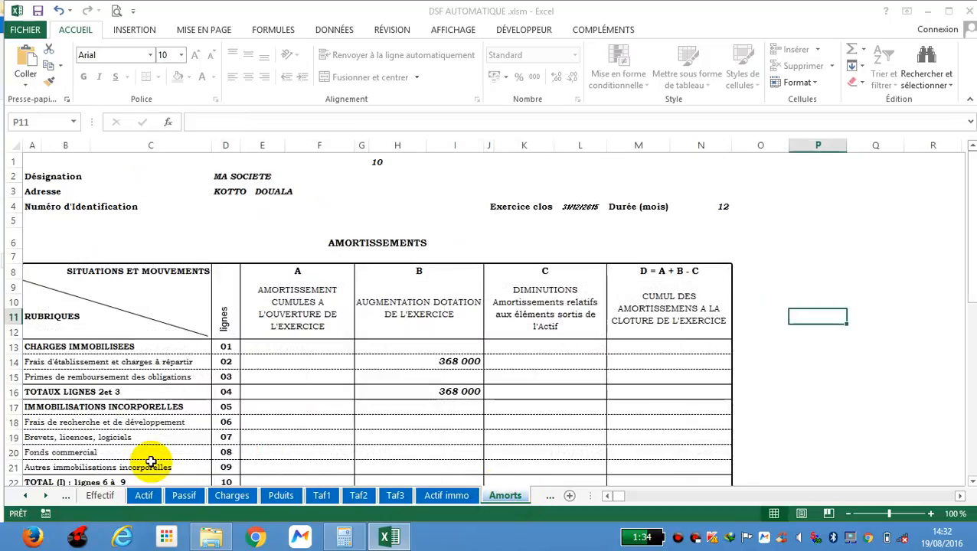
- View the Créances, Dettes, C° Interm., Répartit°, Affectat°, Salaire1 and Salaire2 sheets in turn
click(45, 496)
click(45, 496)
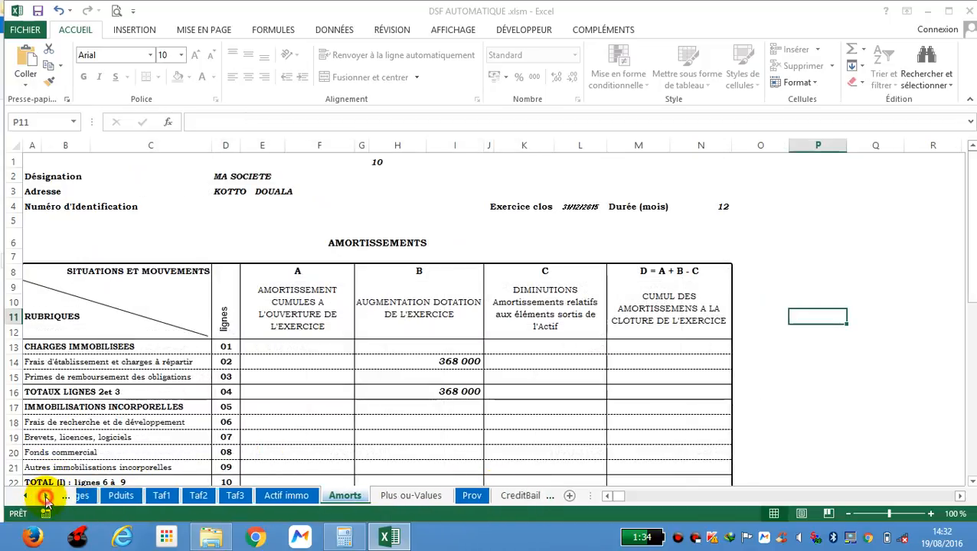
click(46, 496)
click(46, 496)
click(45, 496)
click(45, 496)
click(45, 497)
click(45, 496)
click(45, 496)
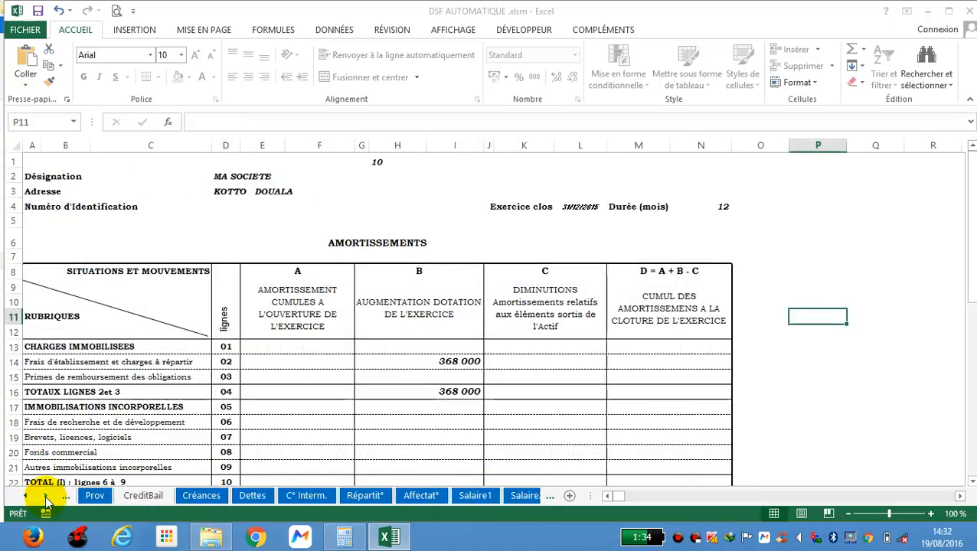
click(201, 495)
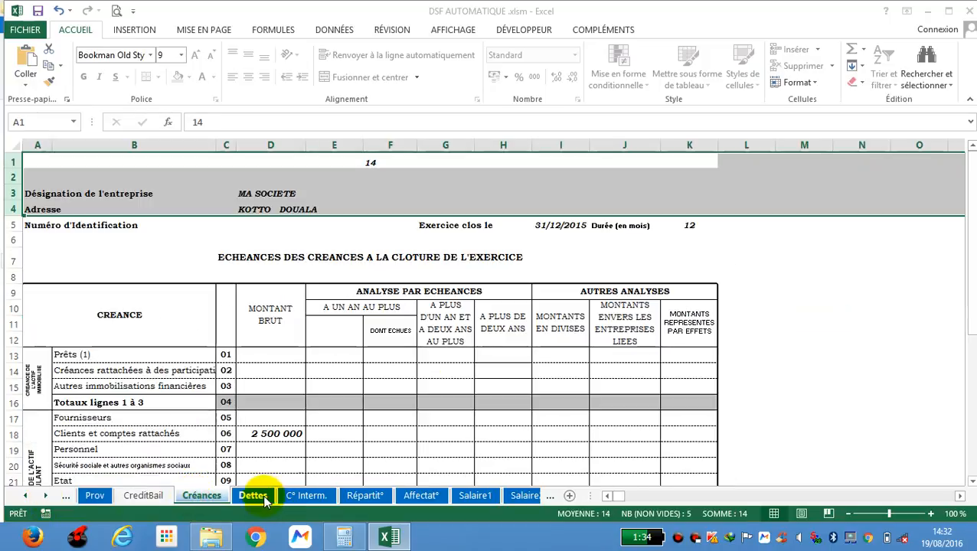
click(261, 497)
click(306, 496)
click(360, 497)
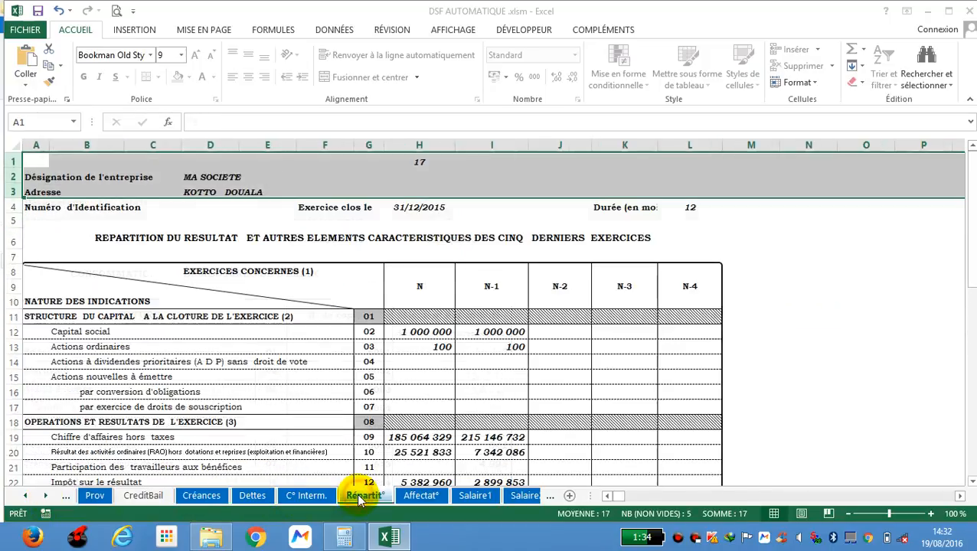
click(417, 497)
click(483, 497)
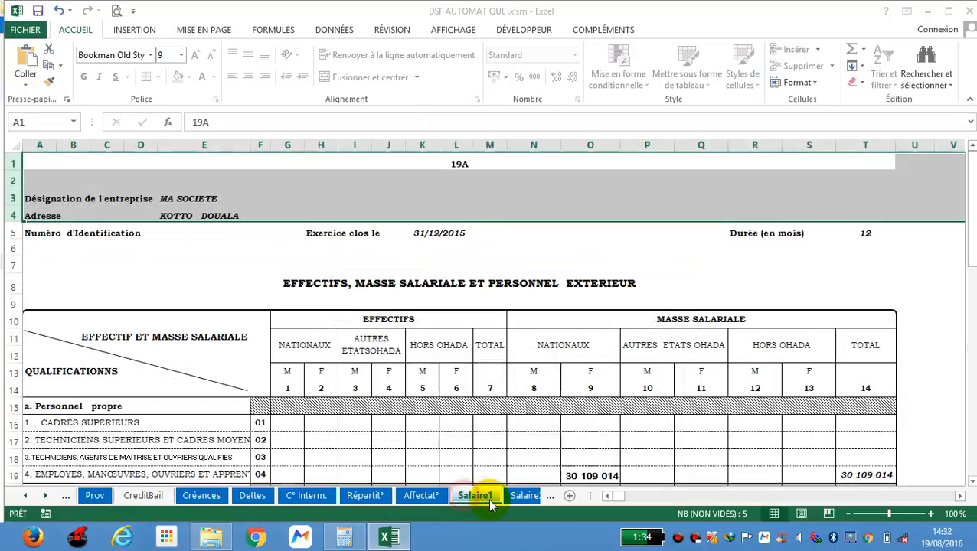
click(517, 496)
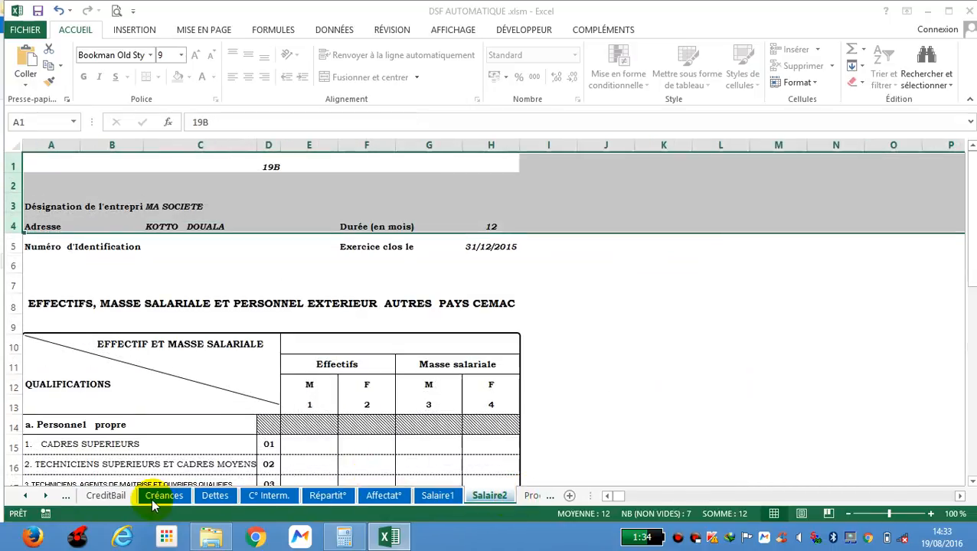
- Return to the Cohérence sheet and examine the CHARGES L36 C1 check under IMPOTS SUR LE RESULTAT
click(26, 497)
click(26, 496)
click(25, 496)
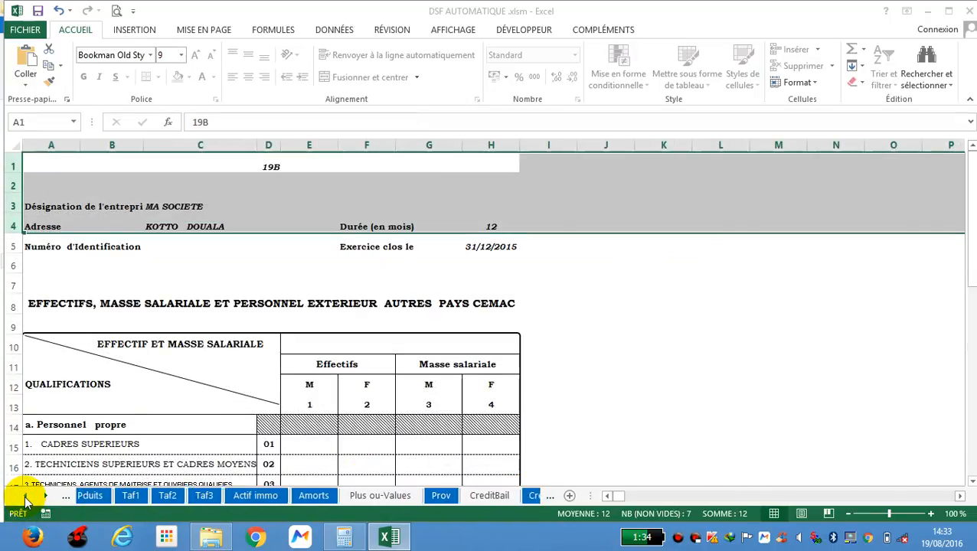
click(25, 496)
click(25, 496)
click(25, 497)
click(25, 497)
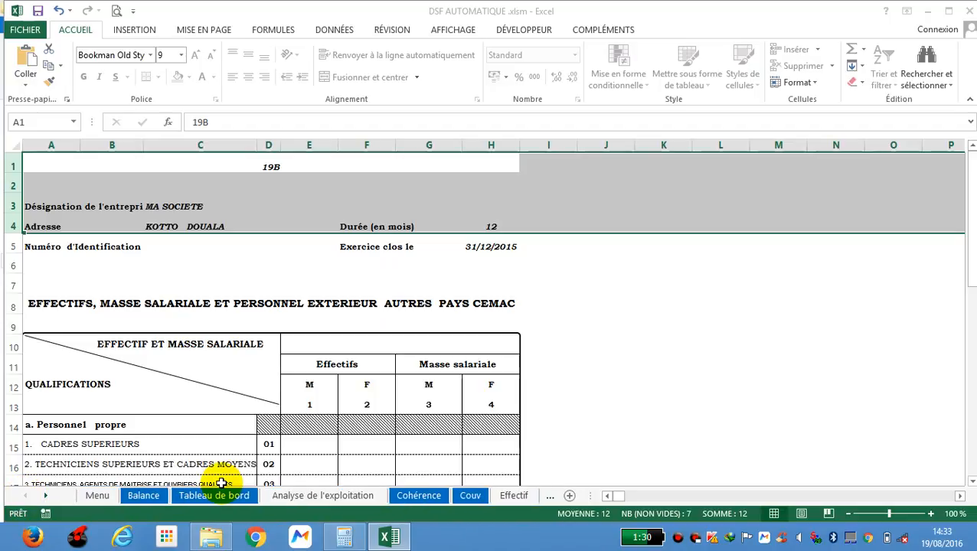
click(431, 496)
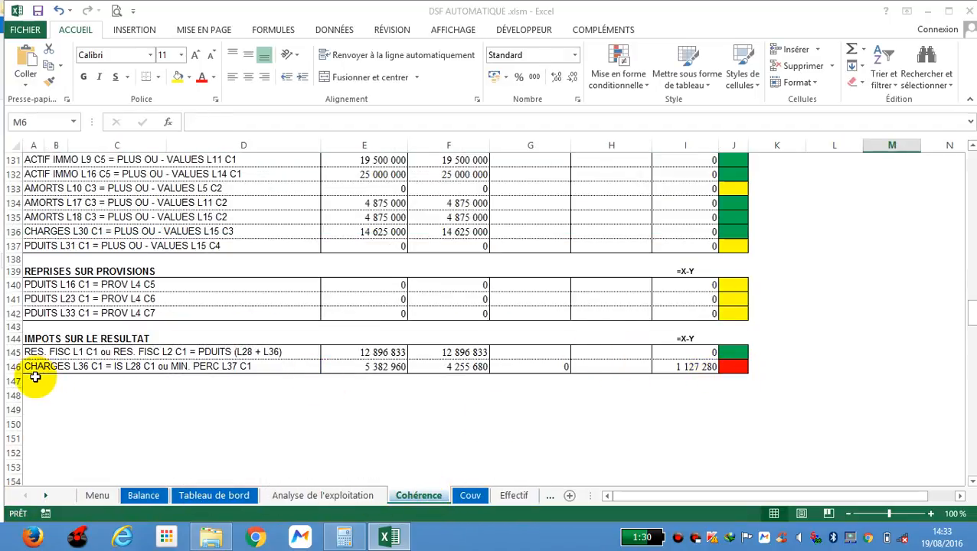
- Check the tax amount on line 36 of the Charges sheet, and return to the Cohérence sheet to compare it
click(48, 498)
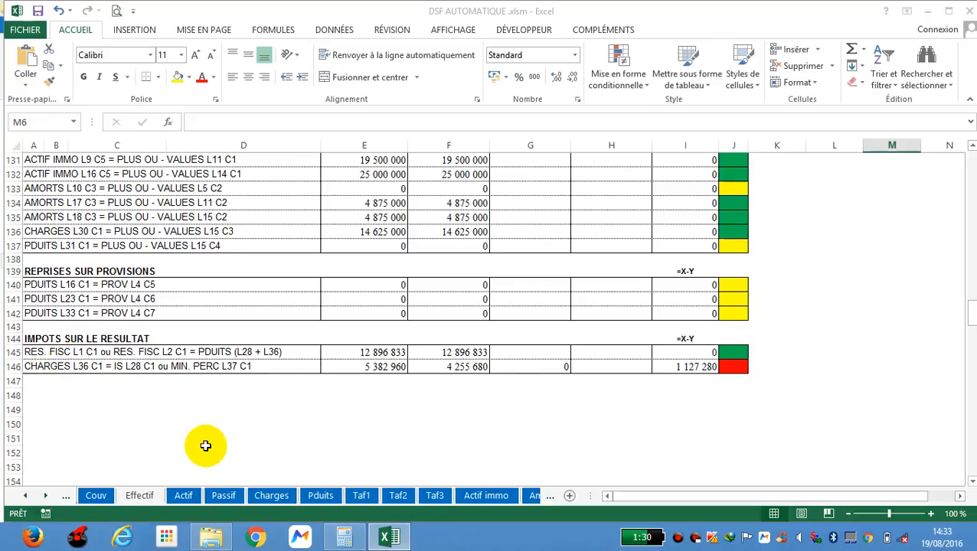
click(271, 495)
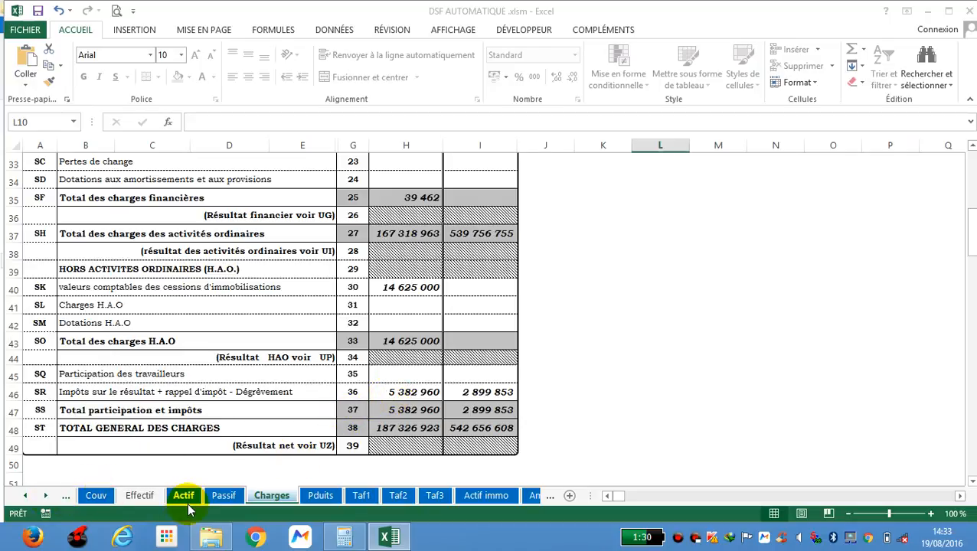
click(26, 496)
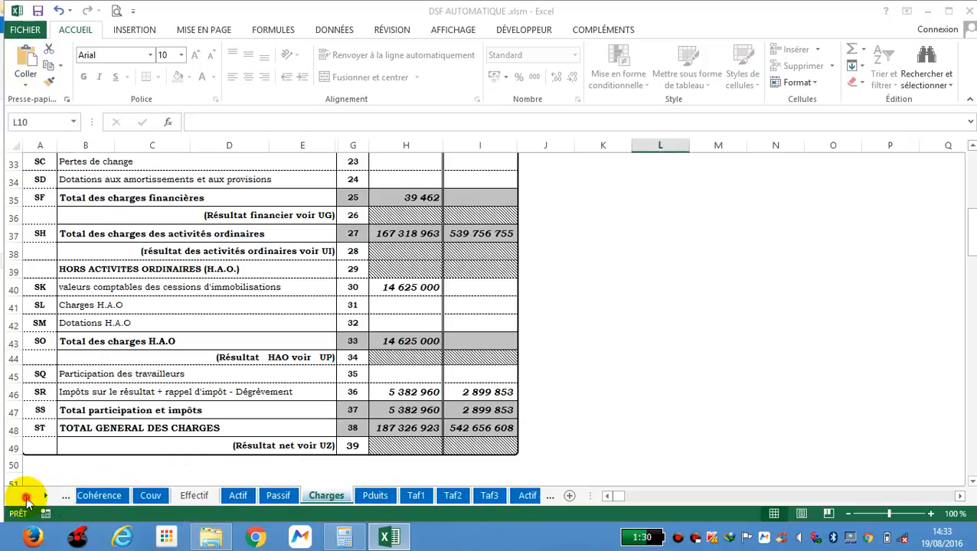
click(26, 496)
click(324, 496)
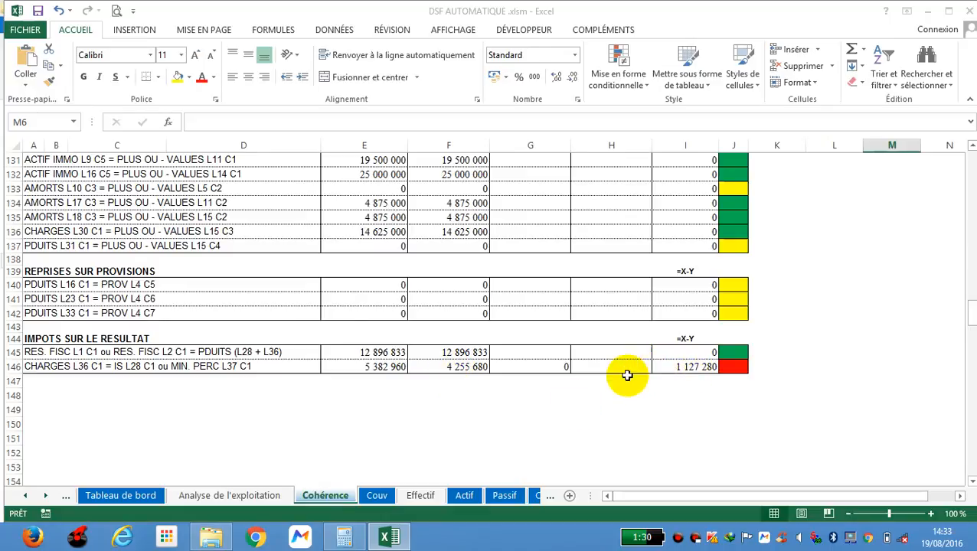
- Look through the statements again from the Charges sheet to the Taf3 sheet
click(45, 495)
click(46, 496)
click(228, 496)
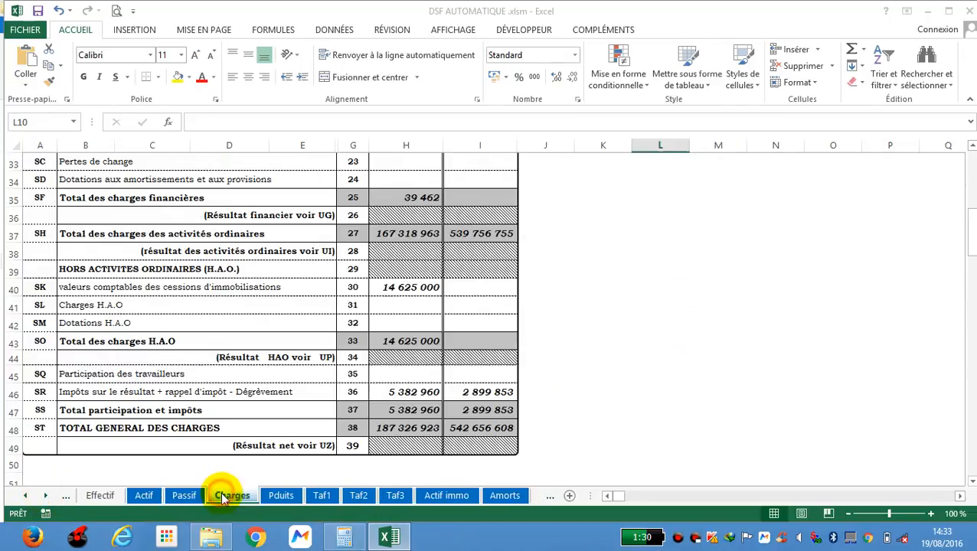
click(280, 496)
click(360, 496)
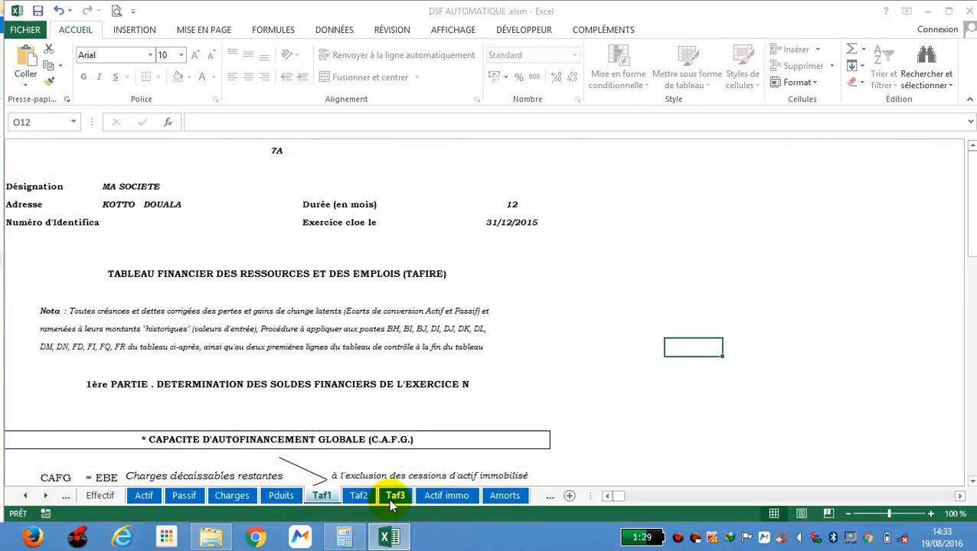
click(393, 496)
- Open the Rés. Fisc sheet to examine the pre-tax result and the reintegration lines
click(45, 496)
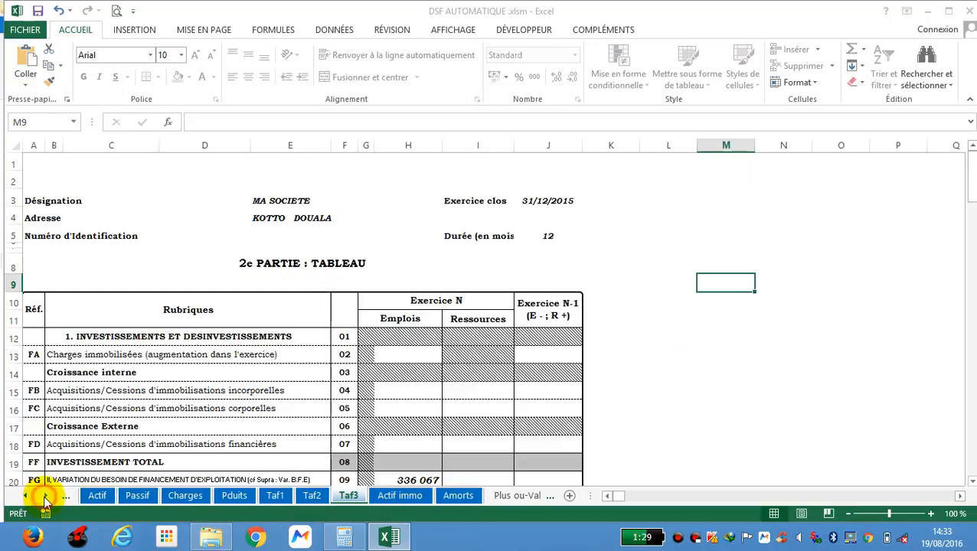
click(45, 496)
click(44, 497)
click(44, 497)
click(45, 496)
click(44, 496)
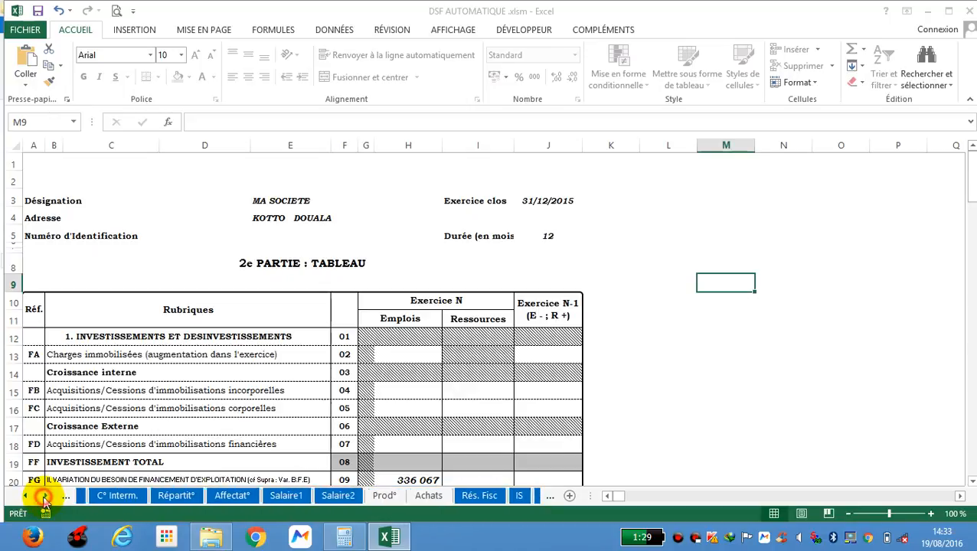
click(44, 496)
click(45, 496)
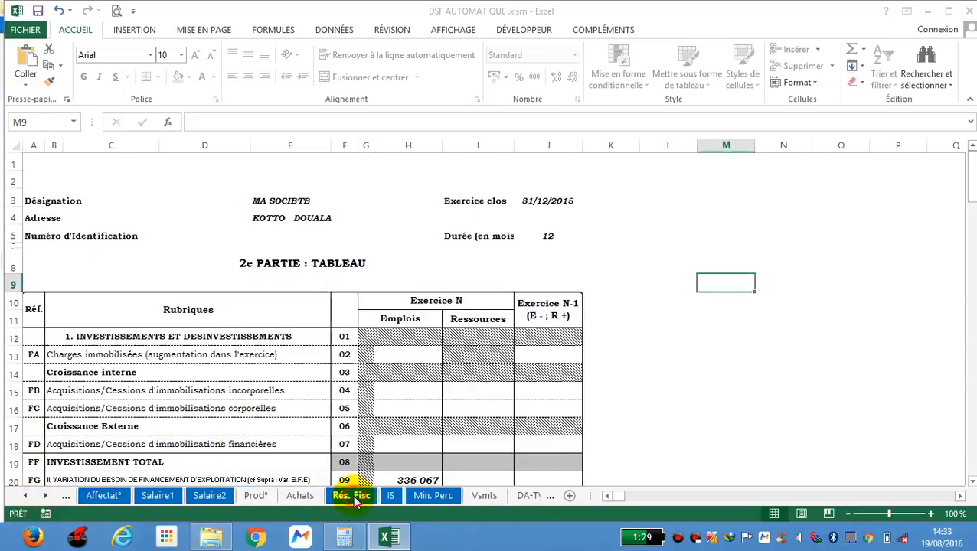
click(352, 497)
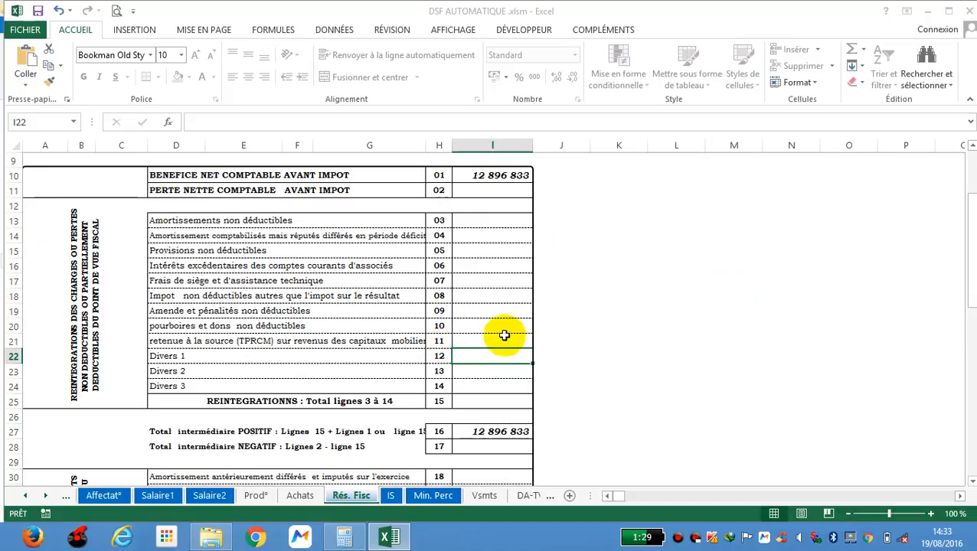
- Consult the amount computed in the calculator, and enter 3415600 as the Divers 1 reintegration on line 12 of the Rés. Fisc sheet
click(349, 539)
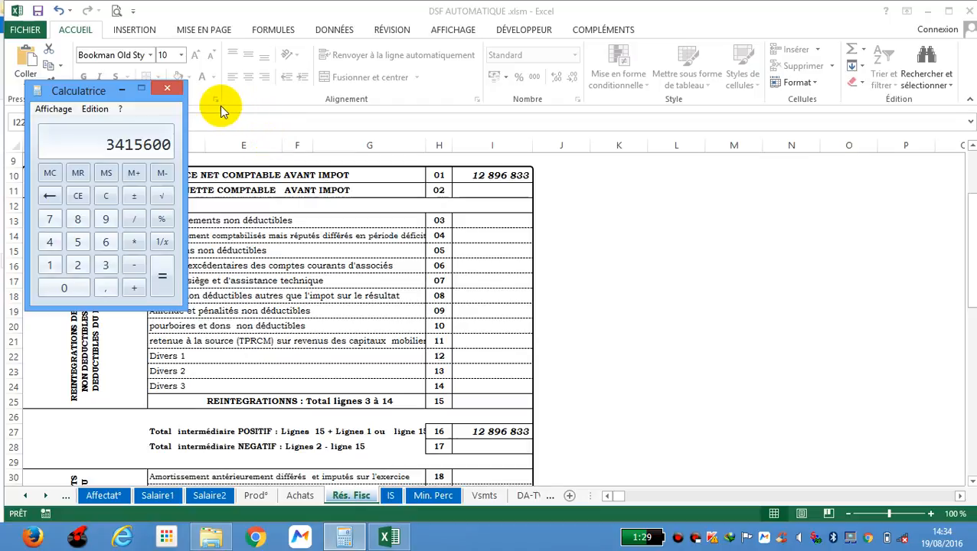
click(122, 89)
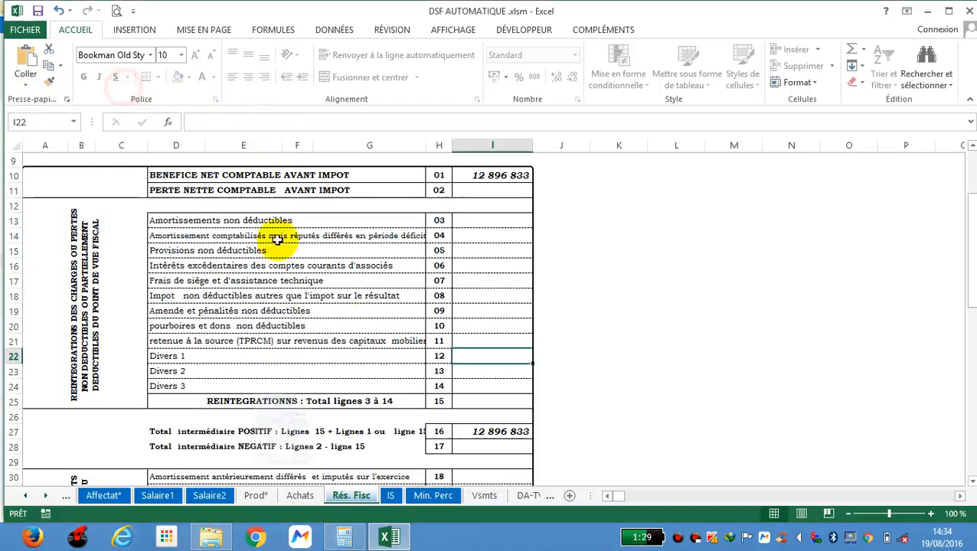
text(3)
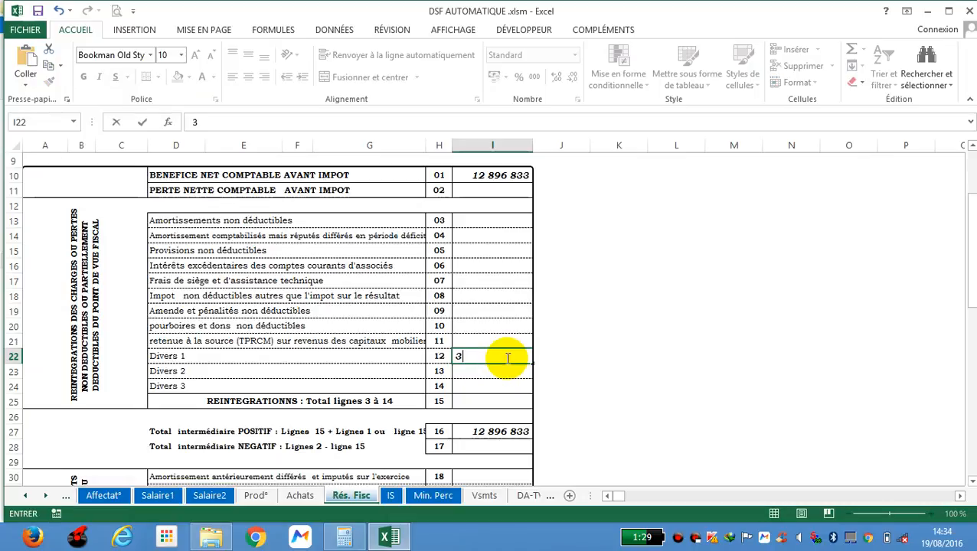
text(600)
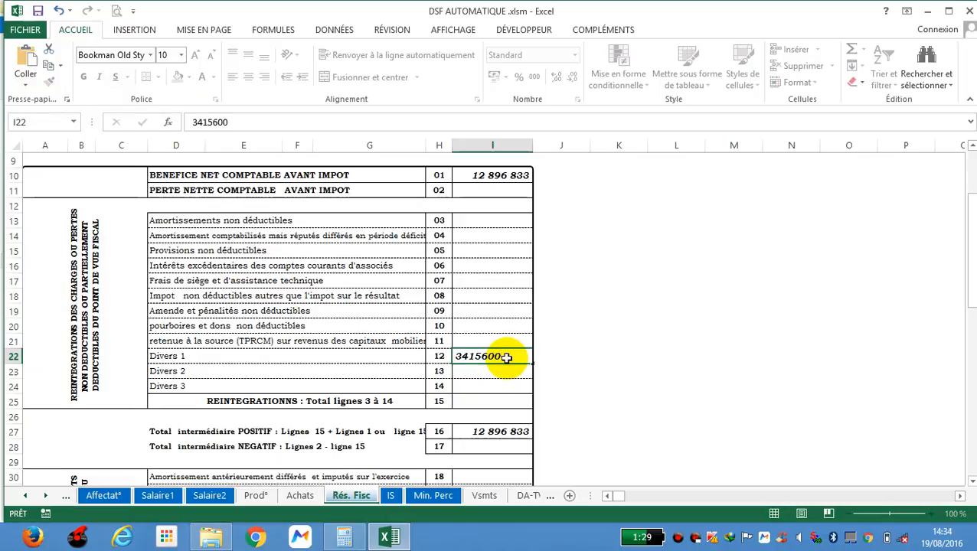
key(Return)
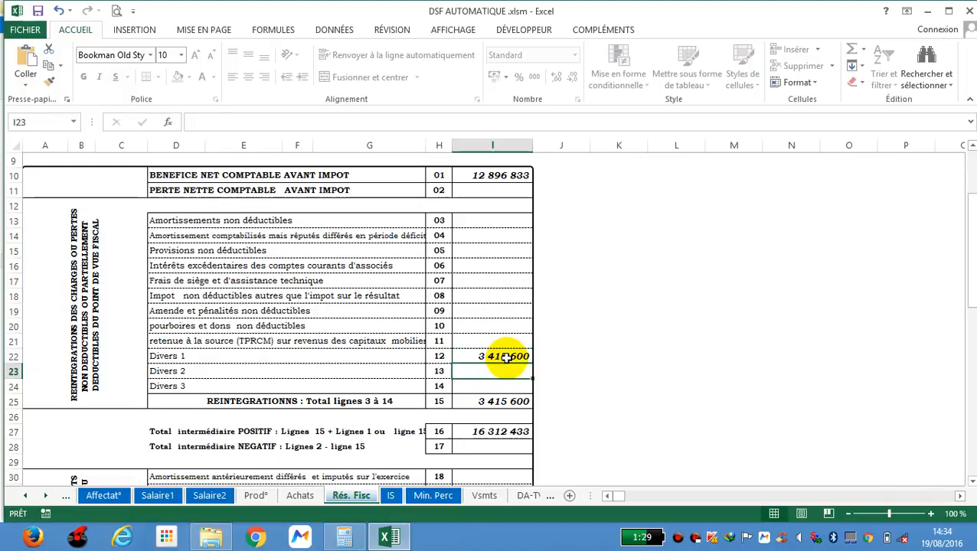
- Return to the Cohérence sheet to recheck the IMPOTS SUR LE RESULTAT comparisons
click(25, 496)
click(26, 496)
click(25, 496)
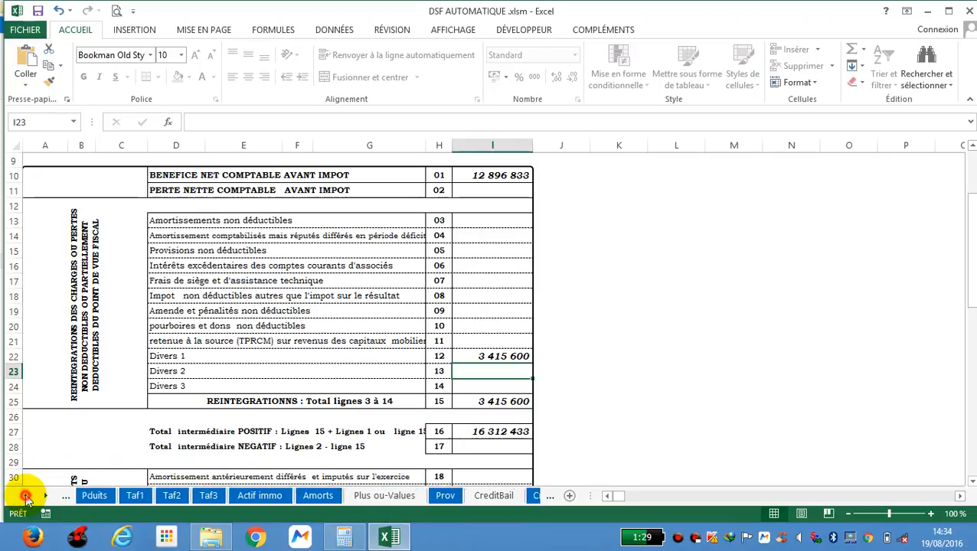
click(25, 496)
click(25, 496)
click(25, 496)
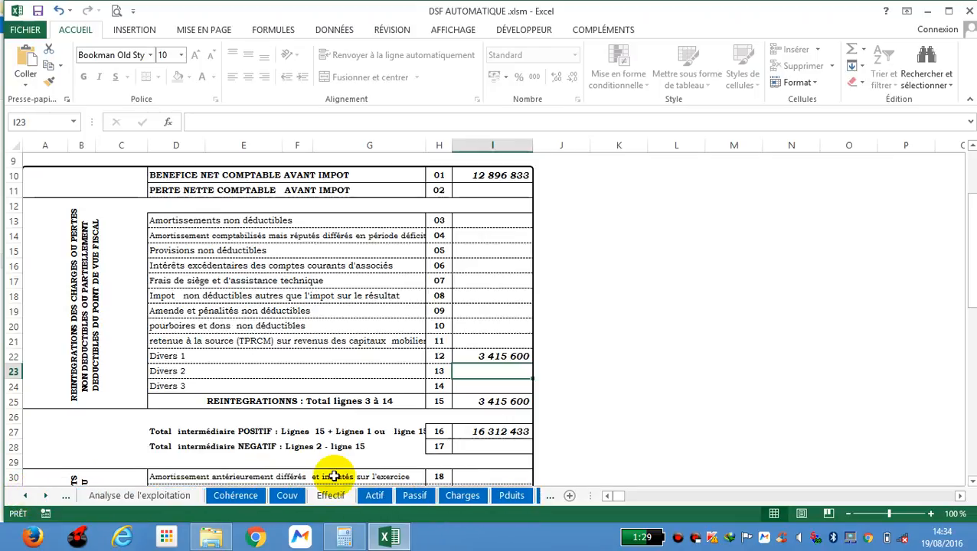
click(253, 496)
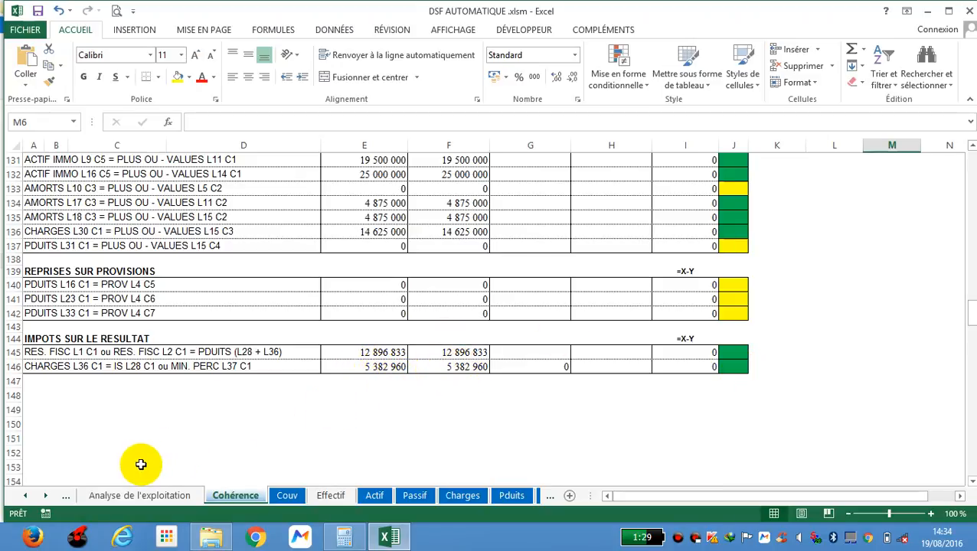
- Open the Vsmts sheet and examine the monthly payments table, starting at January's 1% withholding on purchases
click(44, 496)
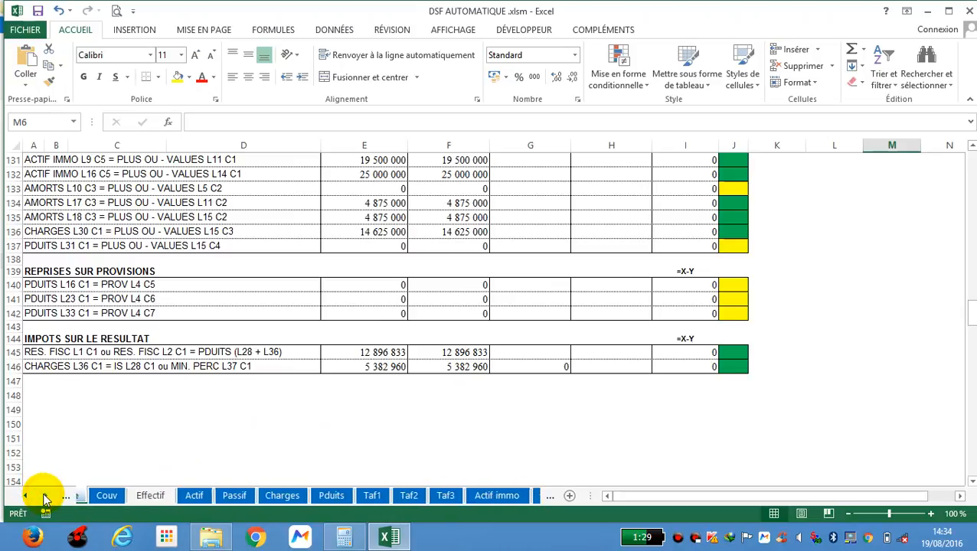
click(45, 496)
click(44, 496)
click(44, 496)
click(45, 496)
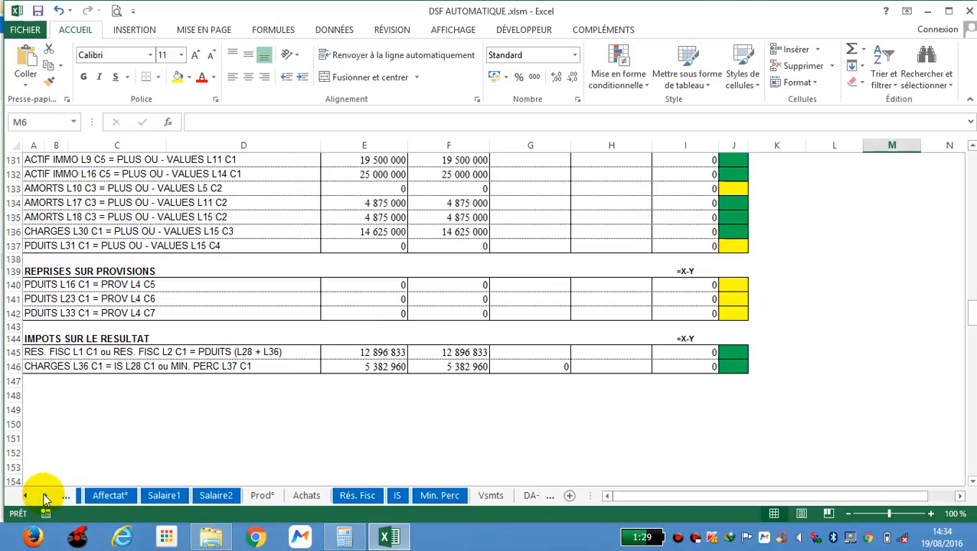
click(45, 496)
click(44, 496)
click(234, 496)
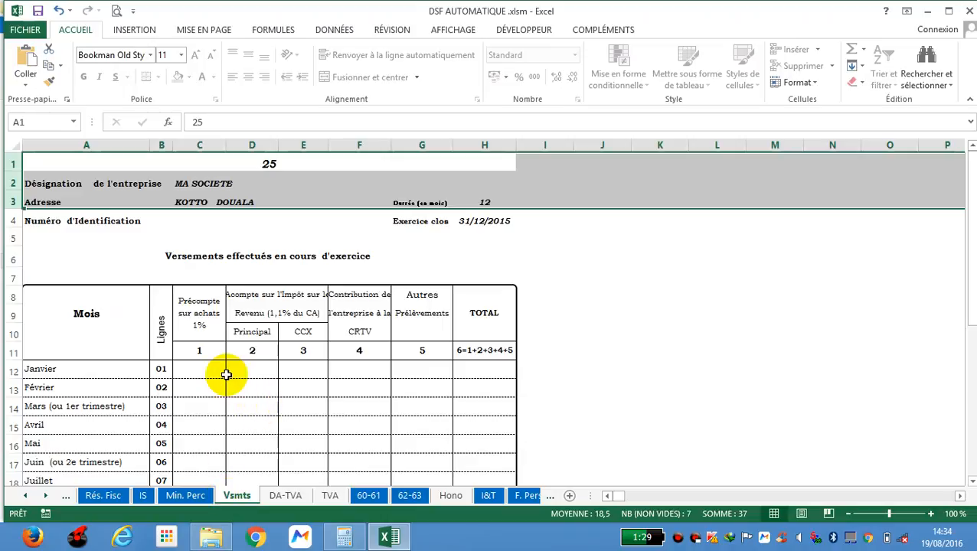
click(203, 369)
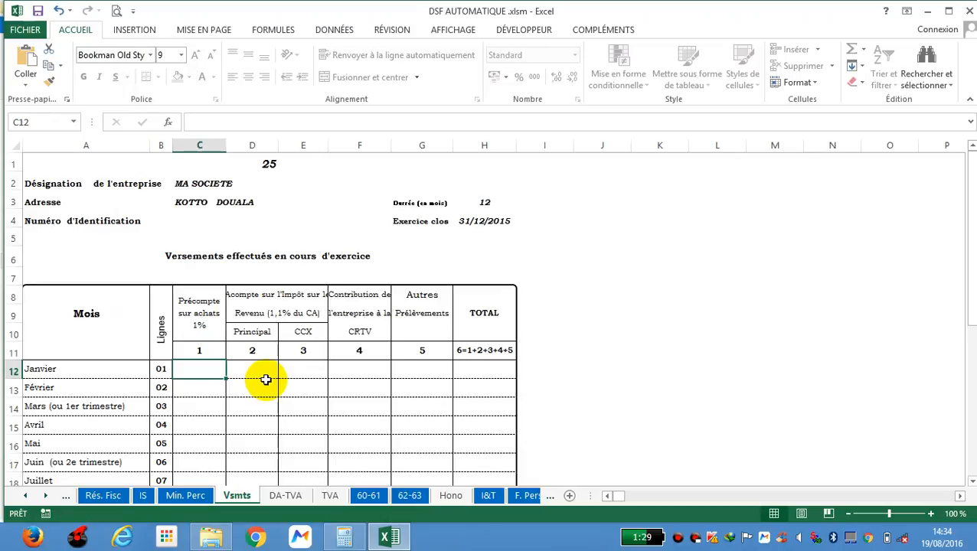
- Look through the DA-TVA, TVA and Hono sheets to review their manual-entry tables
click(285, 496)
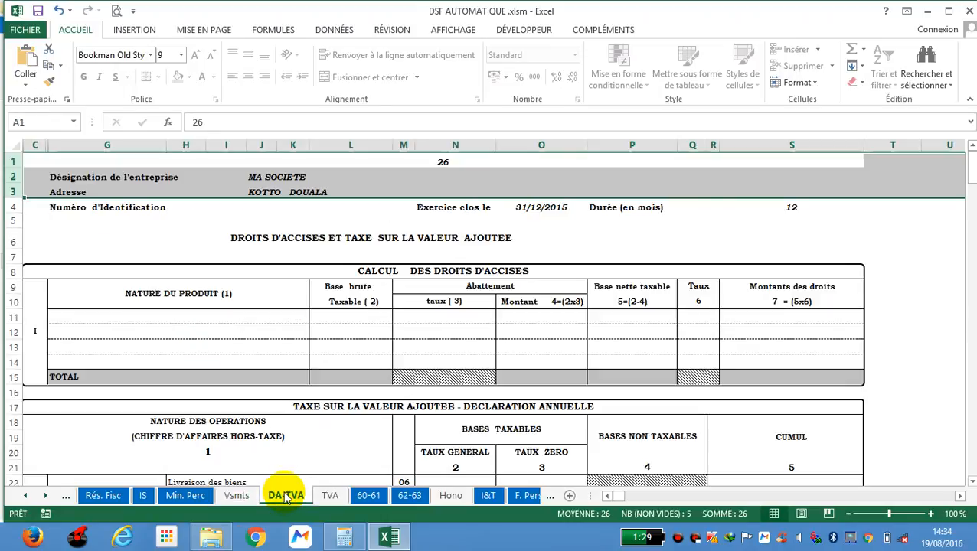
click(328, 496)
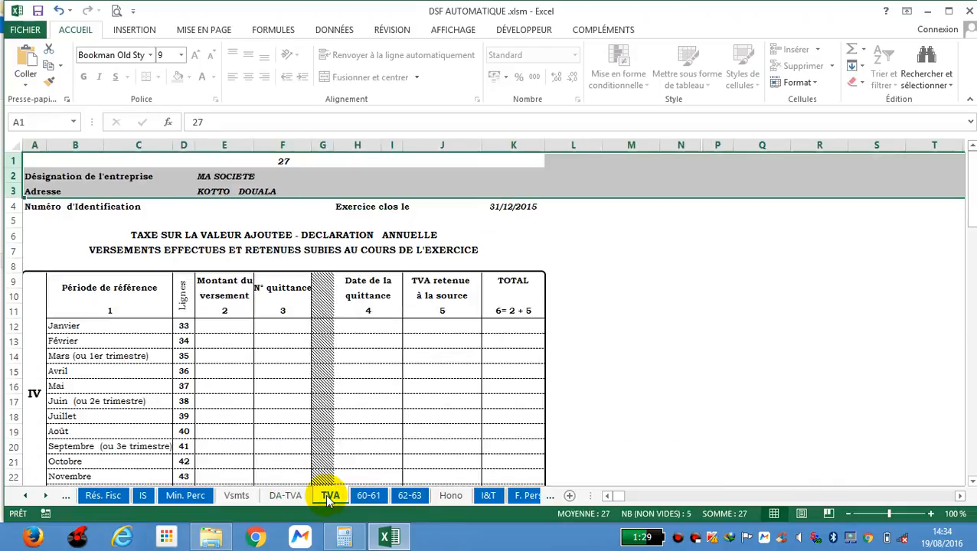
click(452, 496)
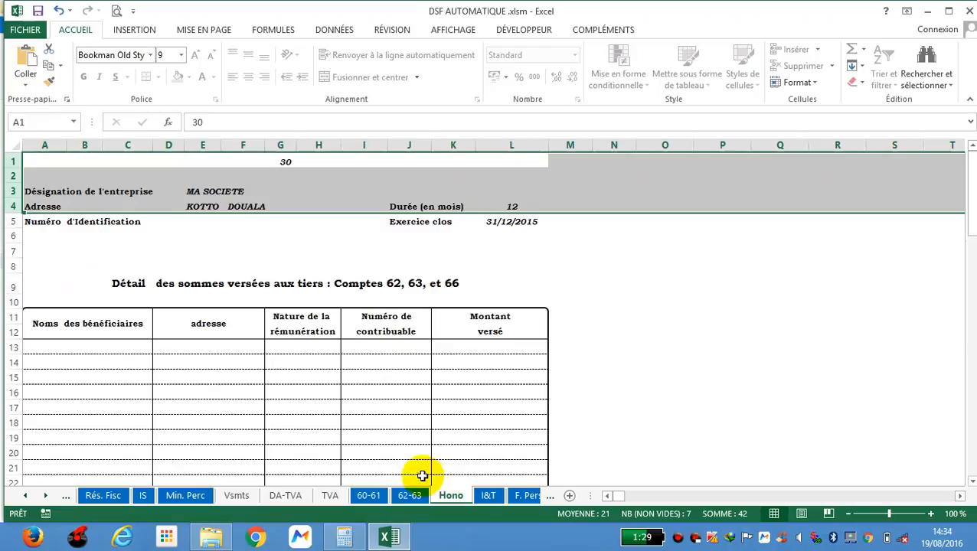
- Review the Dettes G, Crédit and Structure sheets at the end of the workbook
click(45, 499)
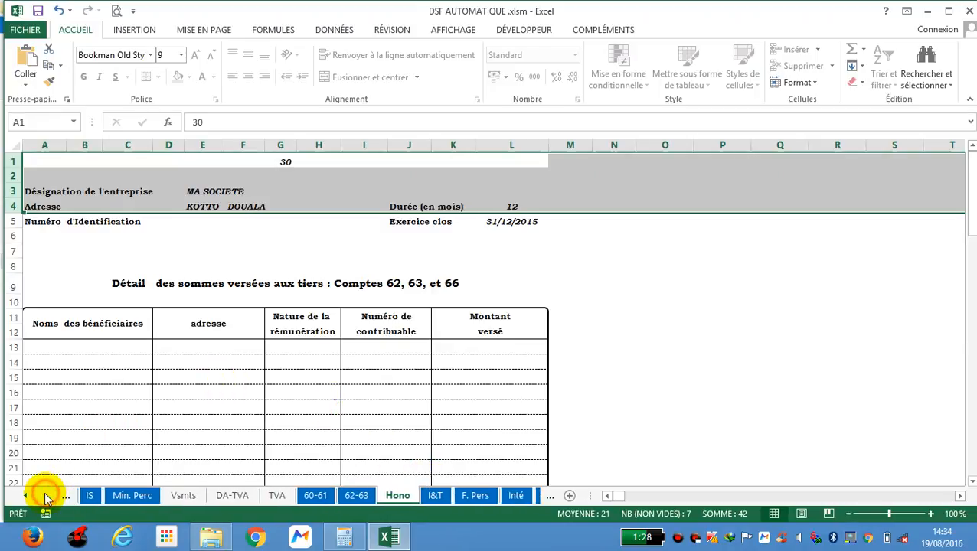
click(46, 499)
click(46, 499)
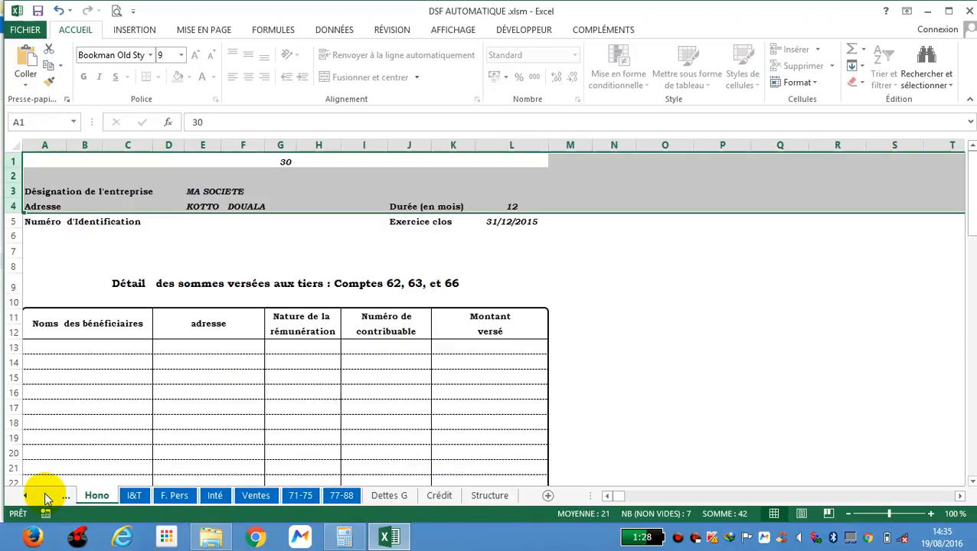
click(391, 496)
click(440, 496)
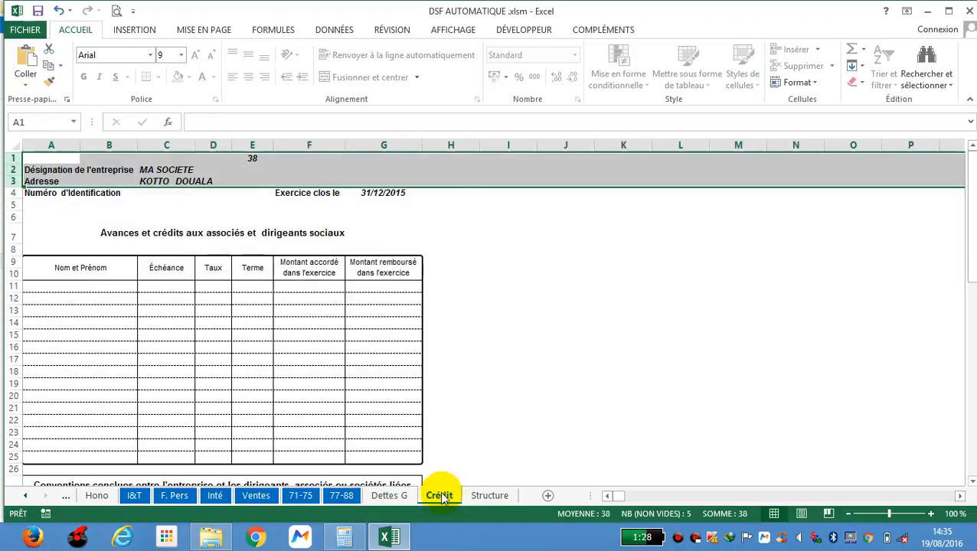
click(487, 497)
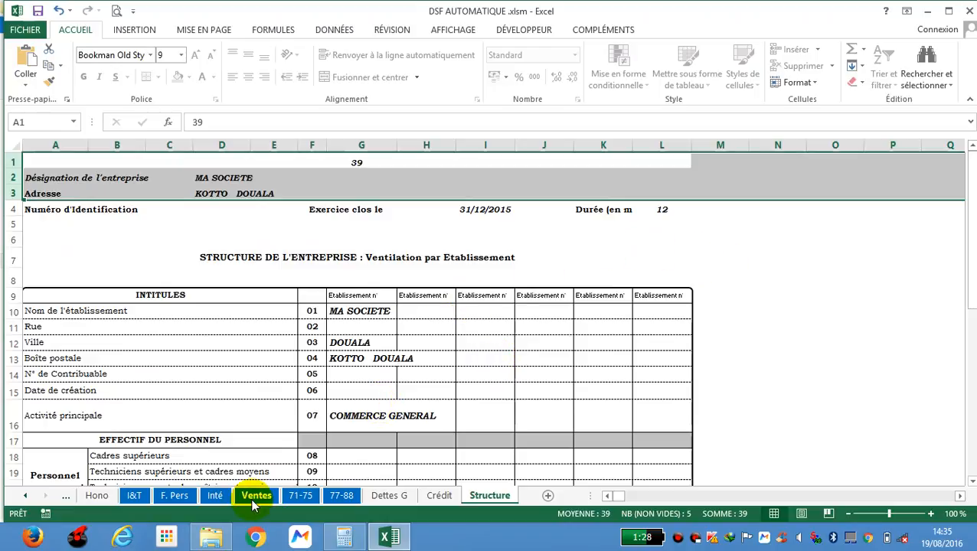
- Go back to the start of the workbook and look through the Menu, Balance and Tableau de bord sheets
click(26, 496)
click(26, 496)
click(26, 496)
click(27, 496)
click(26, 496)
click(26, 496)
click(26, 497)
click(26, 497)
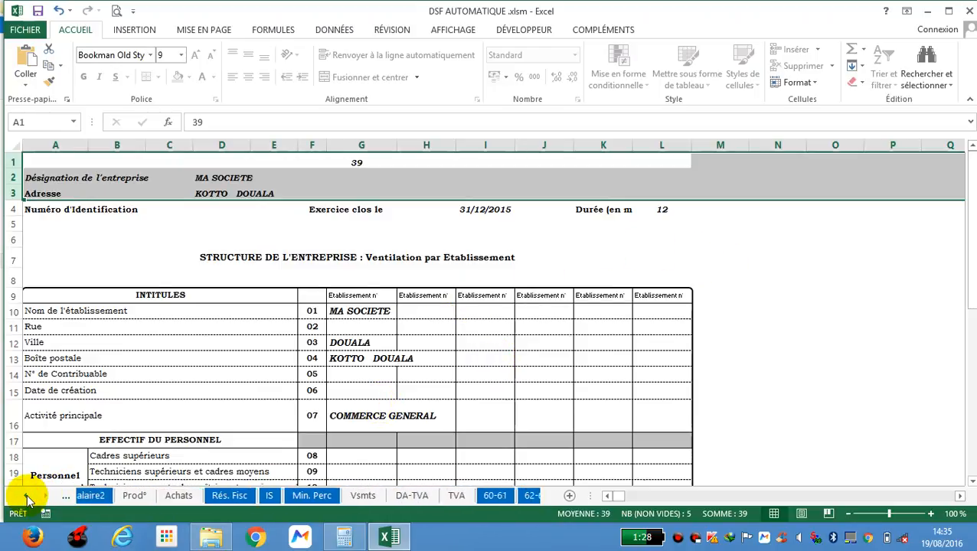
click(26, 496)
click(27, 496)
click(26, 496)
click(26, 496)
click(26, 496)
click(26, 497)
click(28, 496)
click(28, 496)
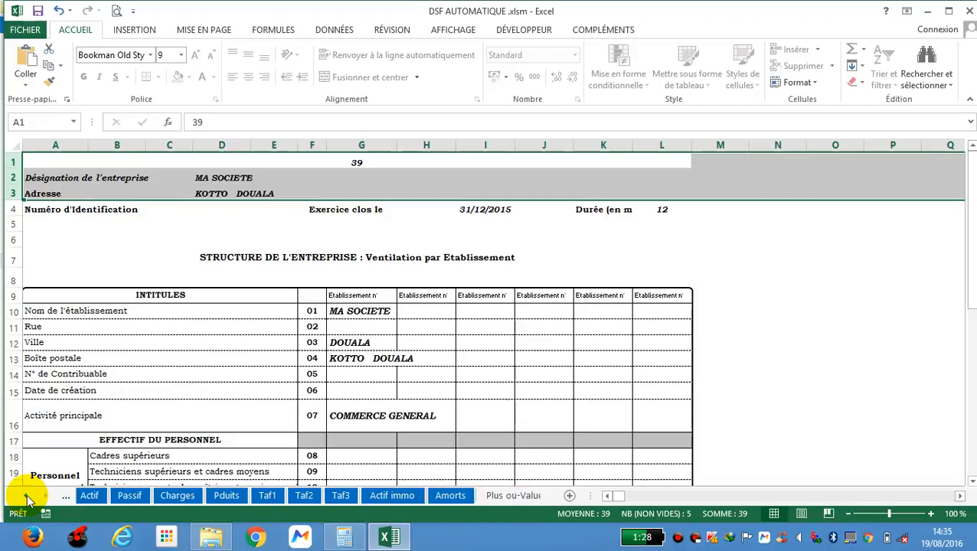
click(27, 496)
click(27, 496)
click(28, 496)
click(27, 496)
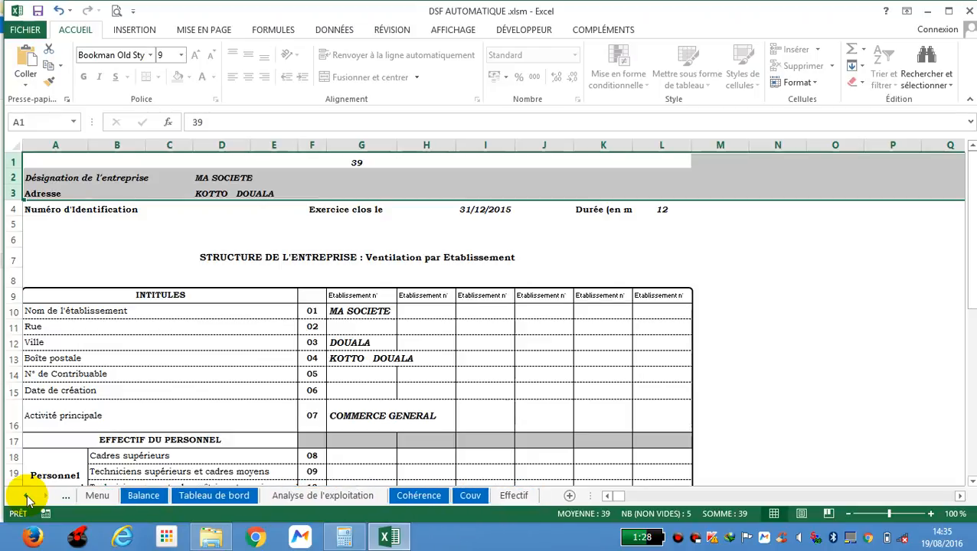
click(97, 497)
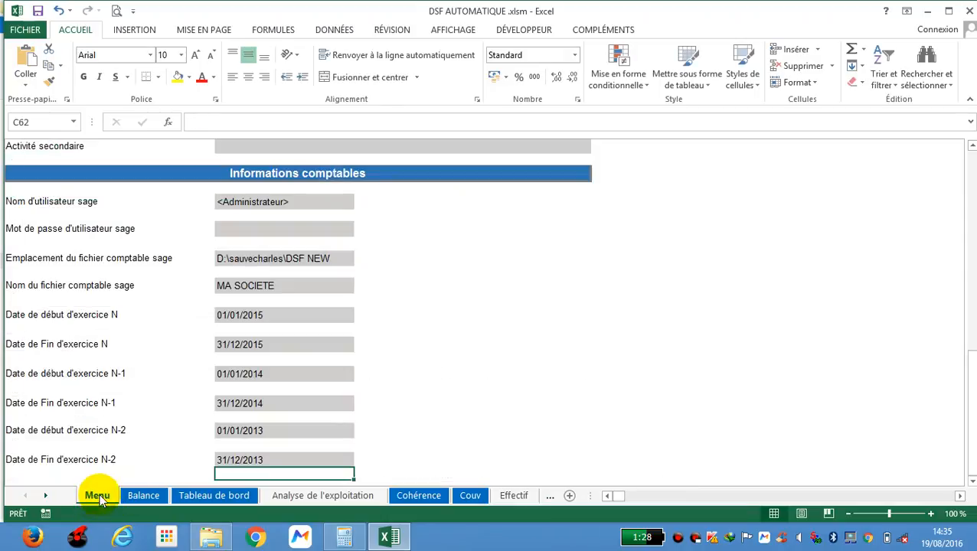
click(143, 496)
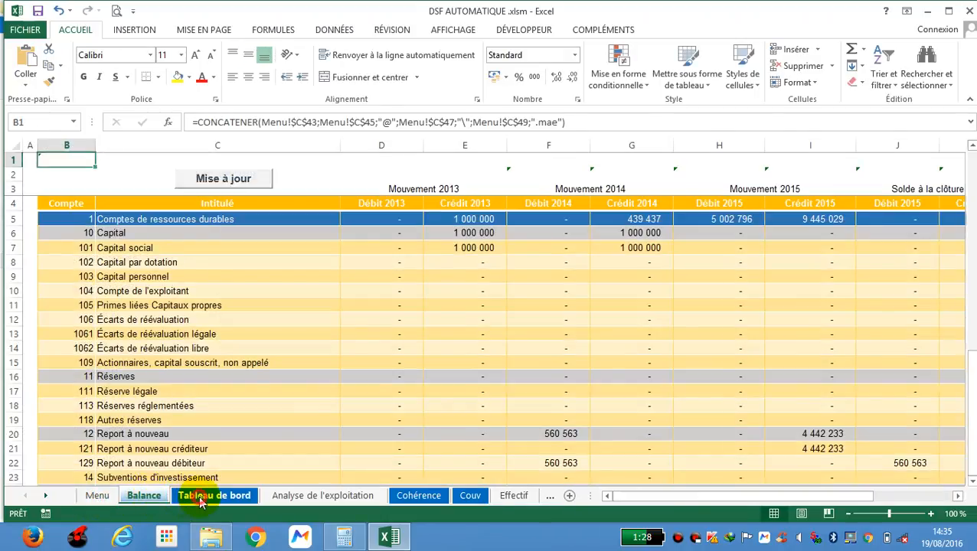
click(193, 499)
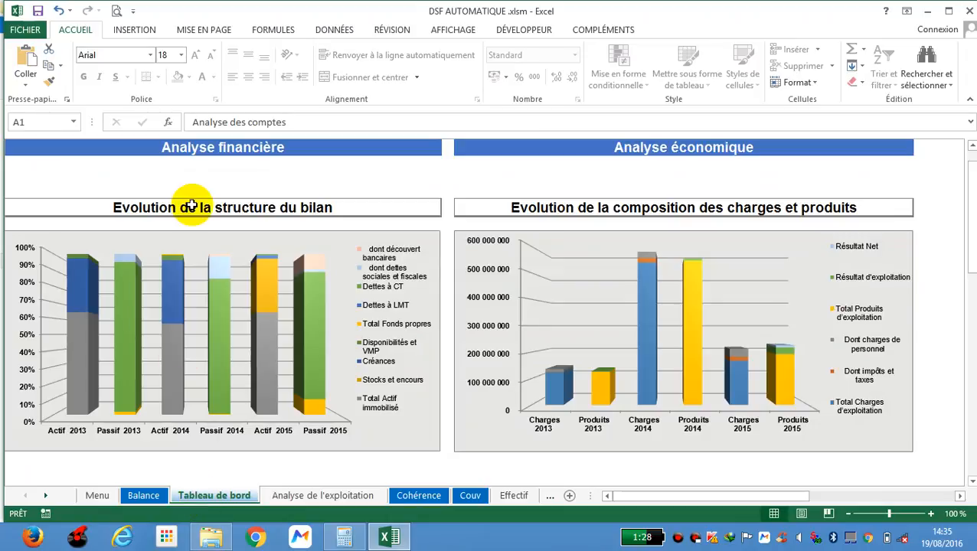
- Preview the Tableau de bord sheet for printing, enlarge the page to inspect it, and return to the sheet
click(117, 11)
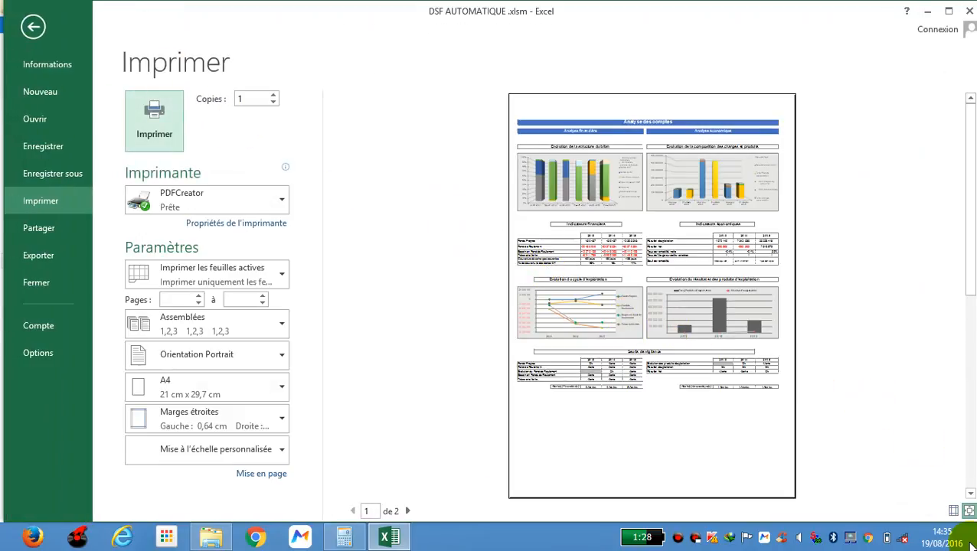
click(969, 512)
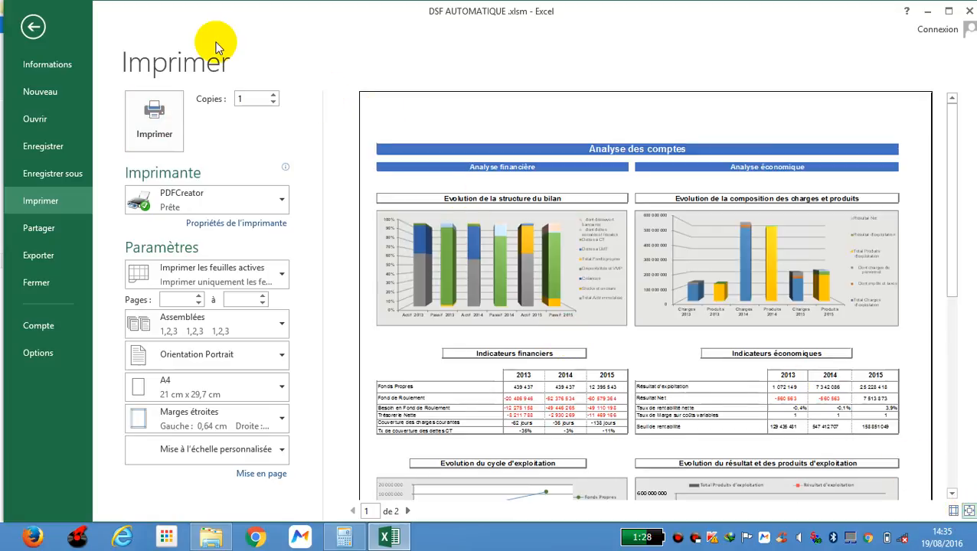
click(32, 27)
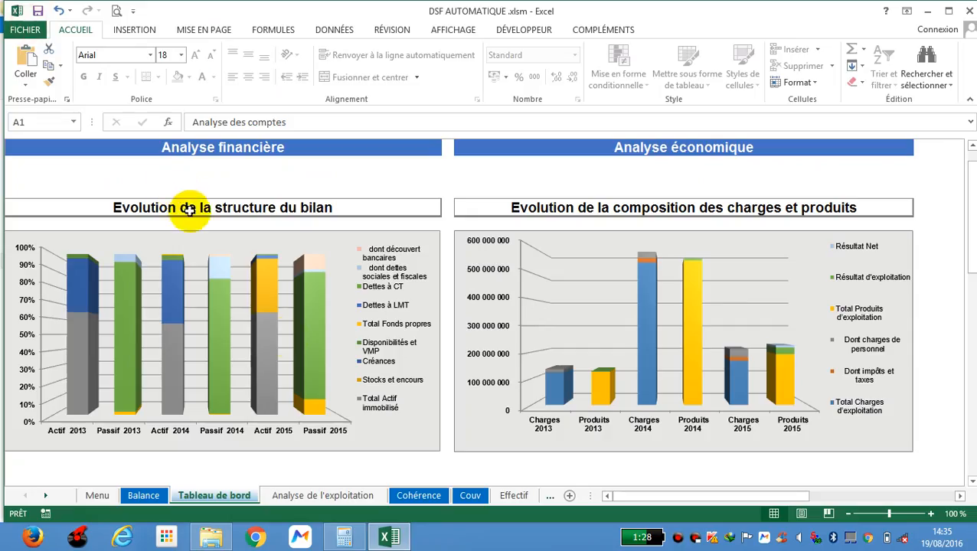
- Open the Analyse de l'exploitation sheet, preview its printed page, and return to the sheet
click(325, 495)
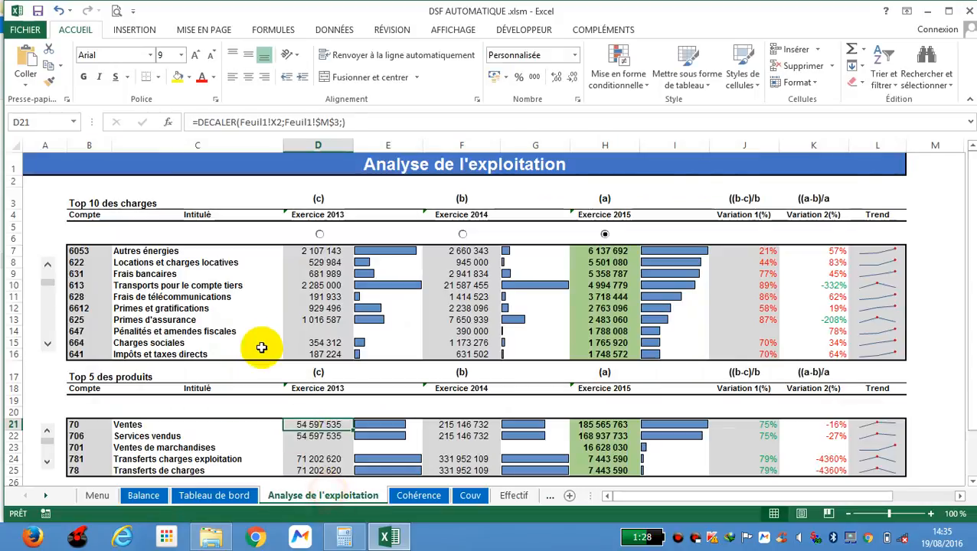
click(116, 11)
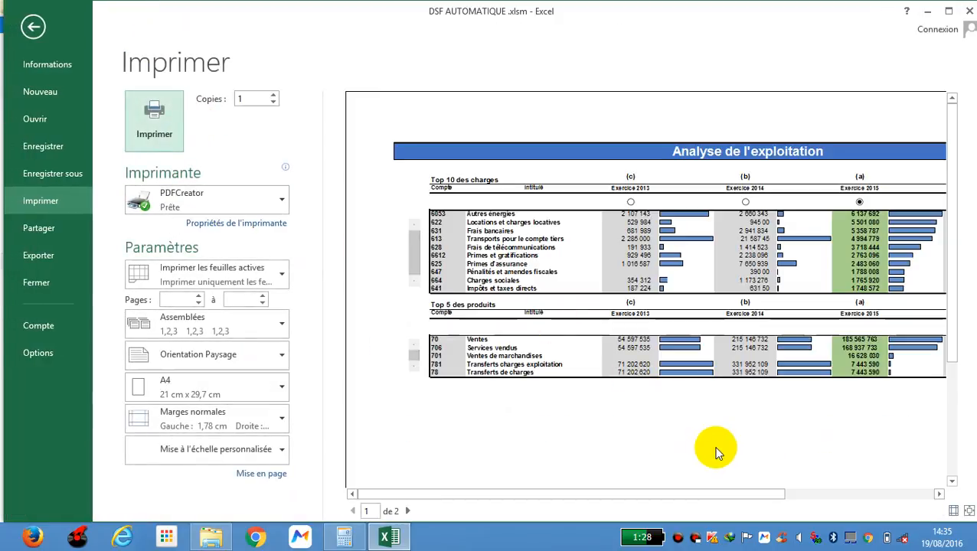
click(33, 27)
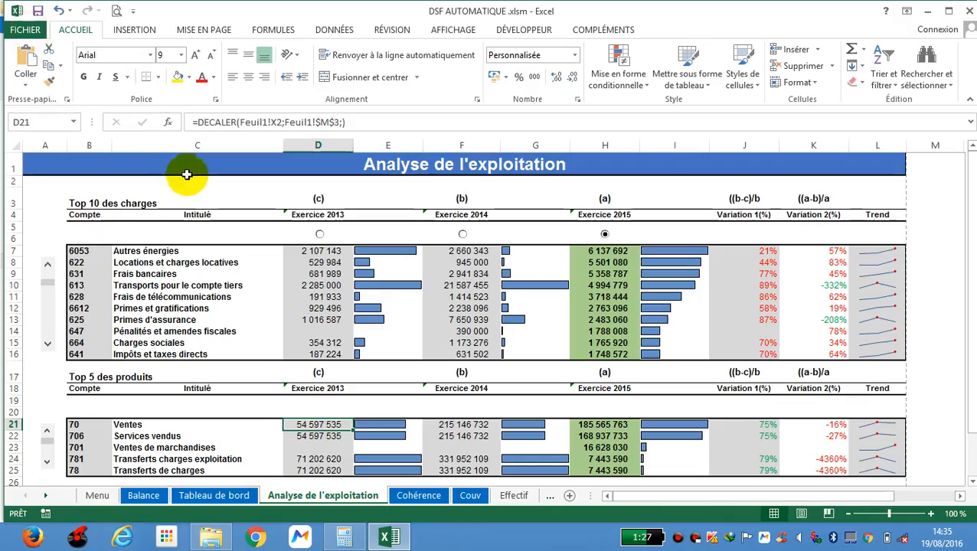
- Open the Cohérence sheet, preview the printed consistency-check report, and return to the sheet
click(419, 495)
click(116, 11)
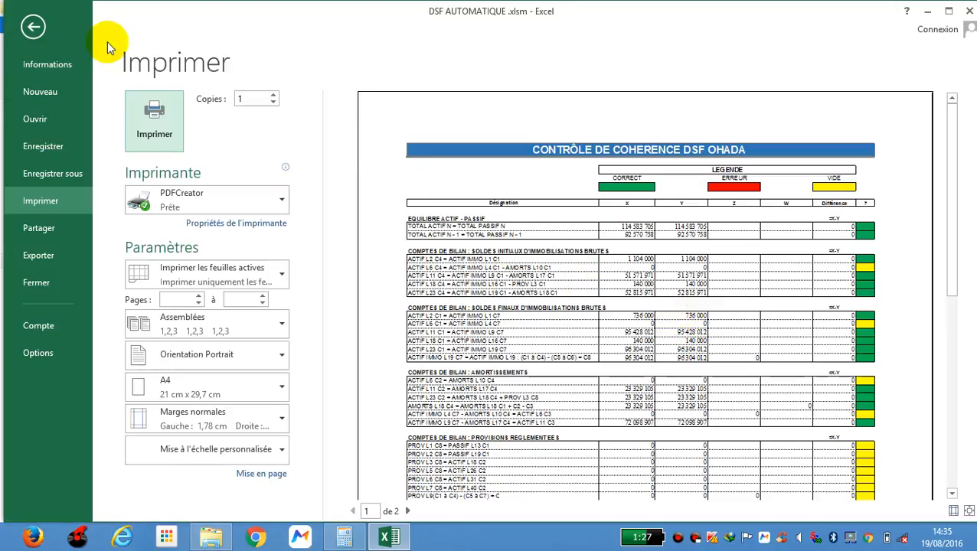
click(31, 26)
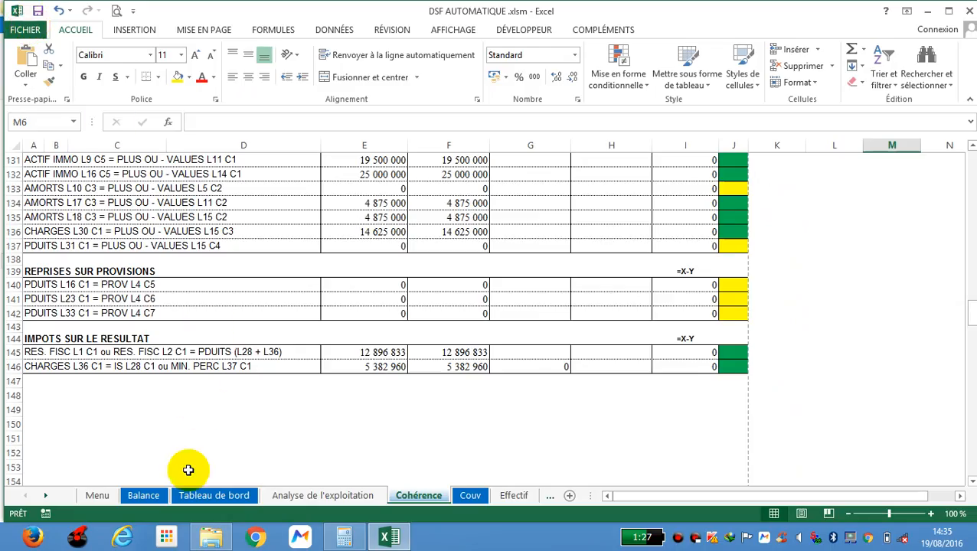